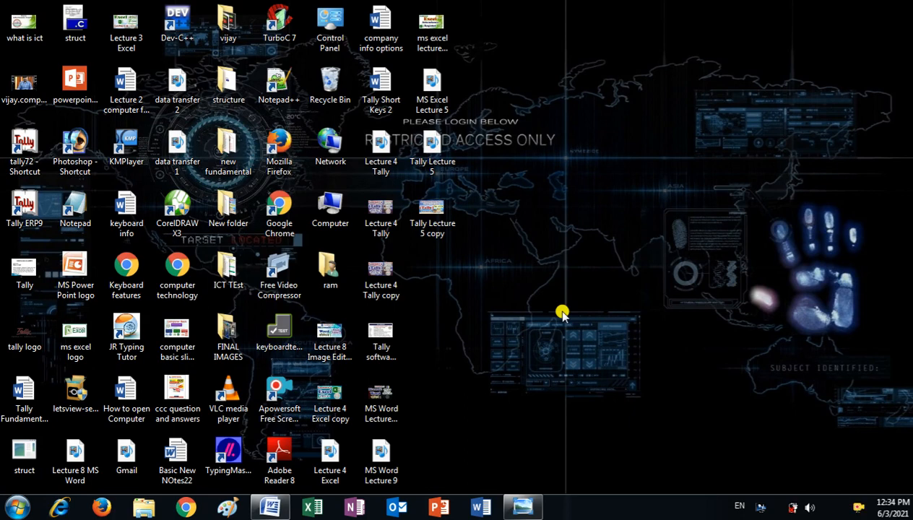
# Step: Switch to the blank document in Microsoft Word
pyautogui.click(270, 505)
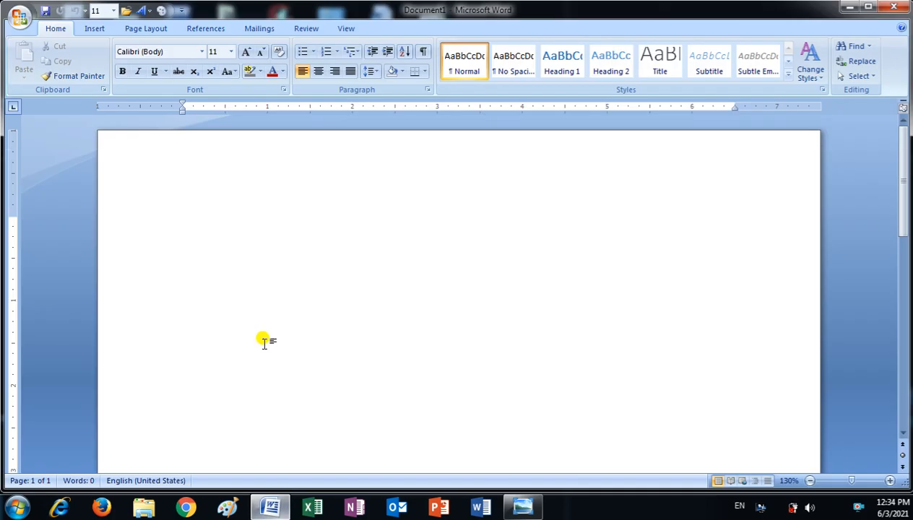
pyautogui.click(87, 29)
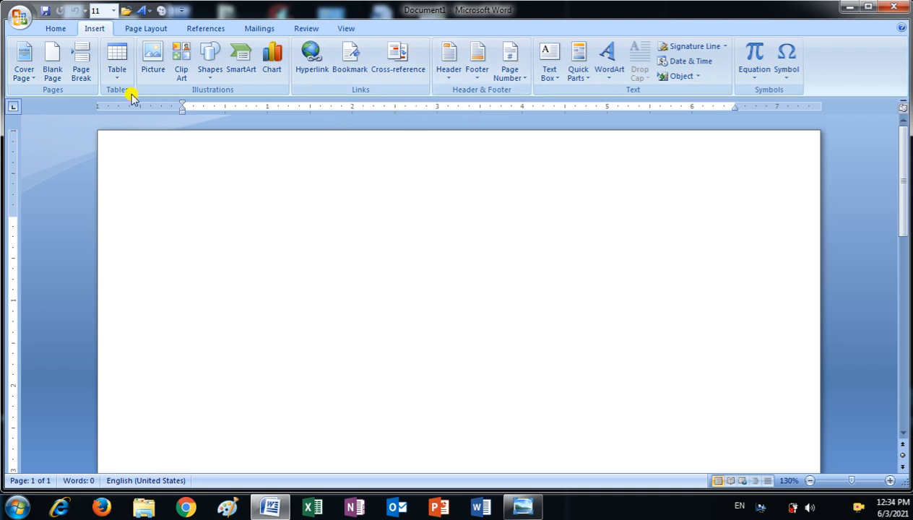
pyautogui.click(57, 29)
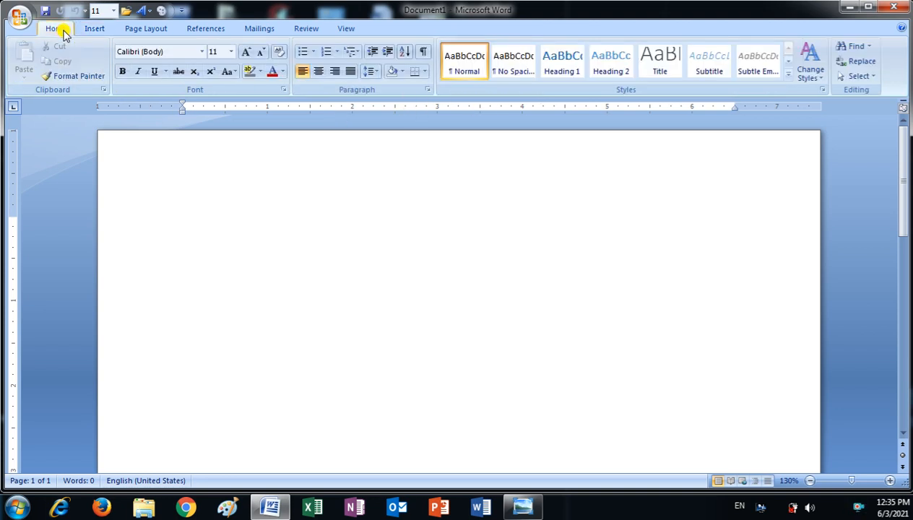
pyautogui.click(94, 29)
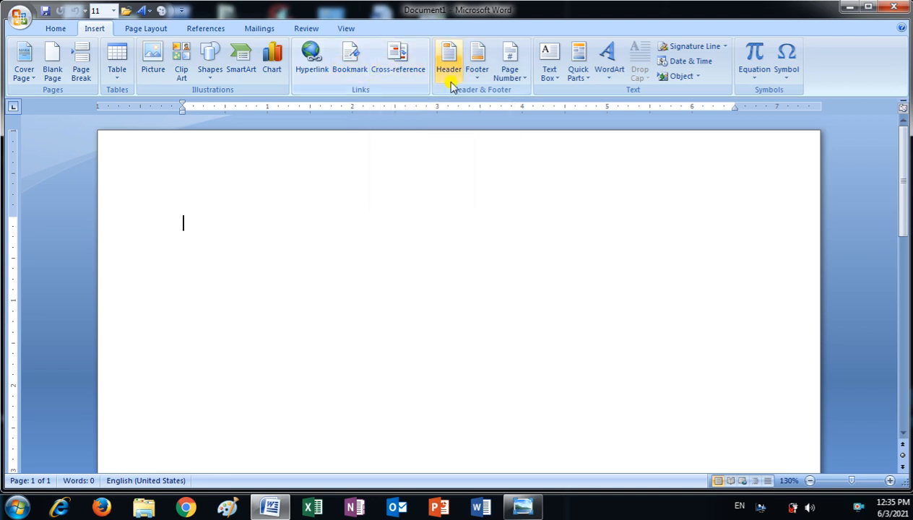
pyautogui.click(55, 29)
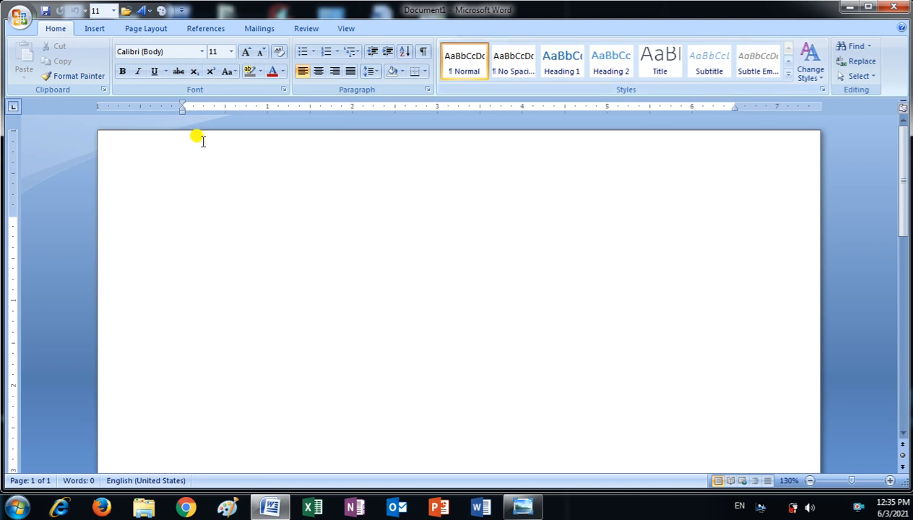
pyautogui.click(93, 30)
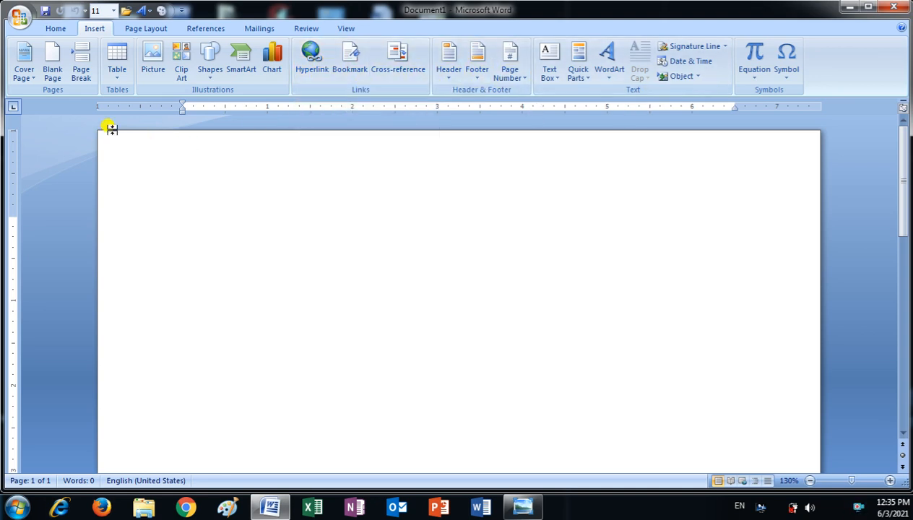
pyautogui.click(56, 29)
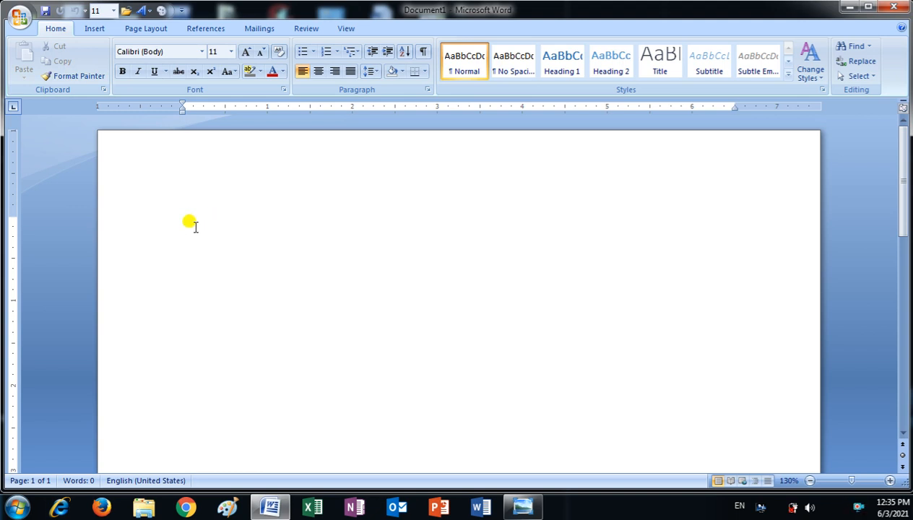
# Step: Generate sample paragraphs in the blank document with =rand()
pyautogui.write('=rand(')
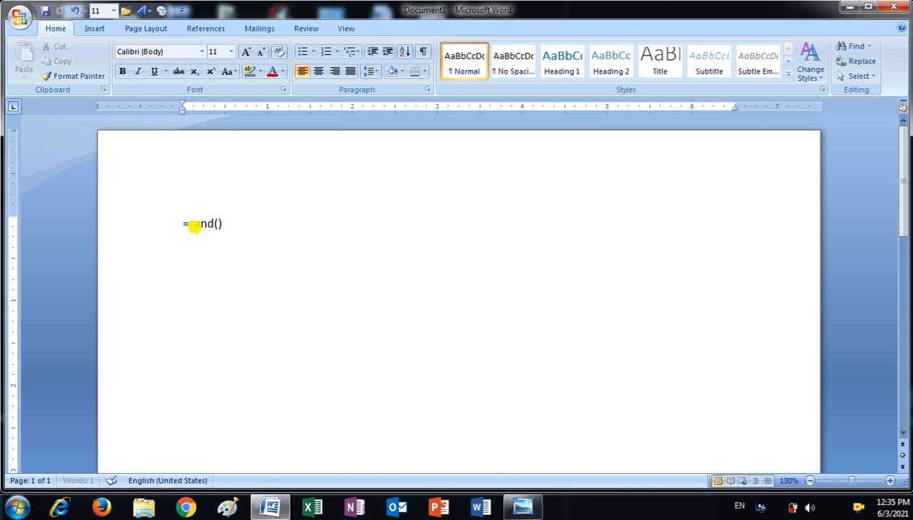
pyautogui.press('Return')
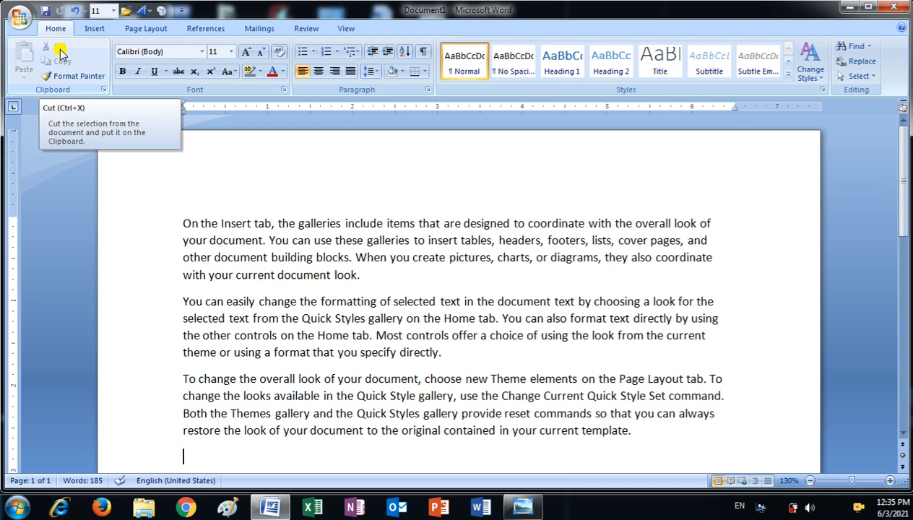
# Step: Move the first paragraph, "On the Insert tab…", below the last paragraph by cutting and pasting it
pyautogui.click(181, 220)
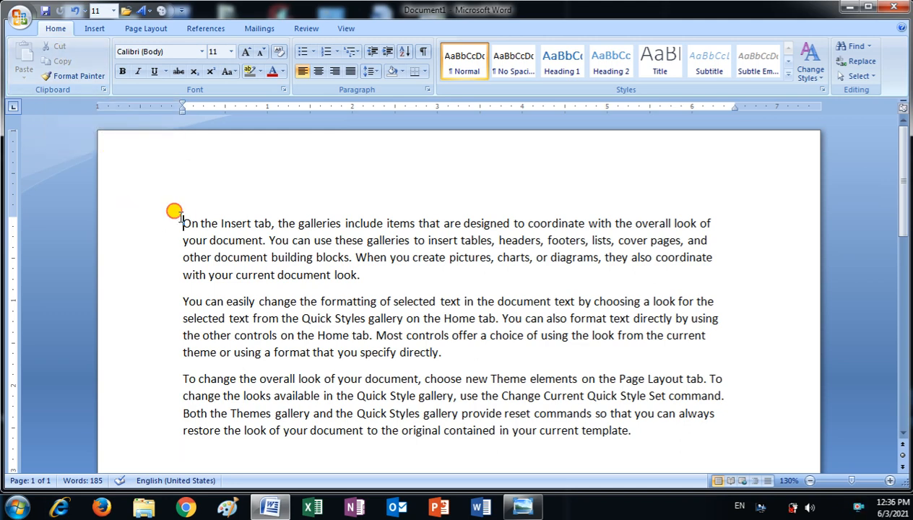
pyautogui.moveTo(181, 220); pyautogui.dragTo(367, 273)
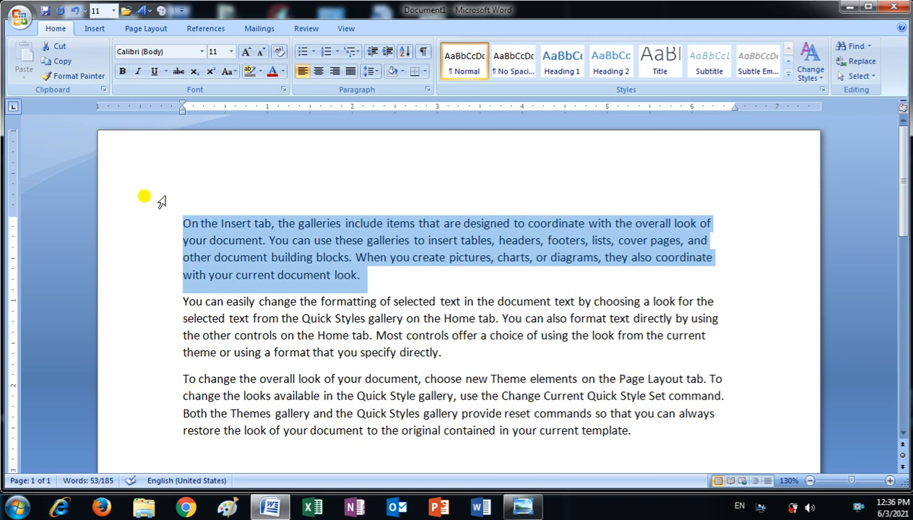
pyautogui.click(63, 47)
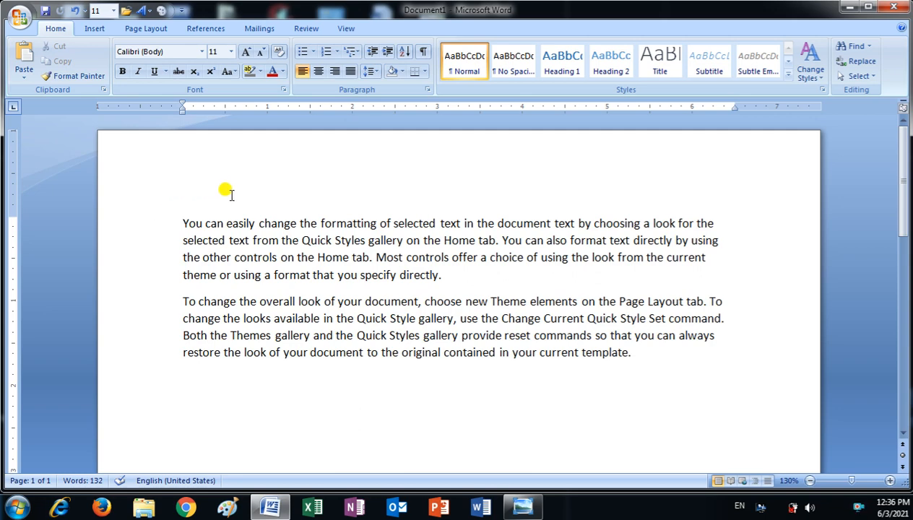
pyautogui.click(184, 392)
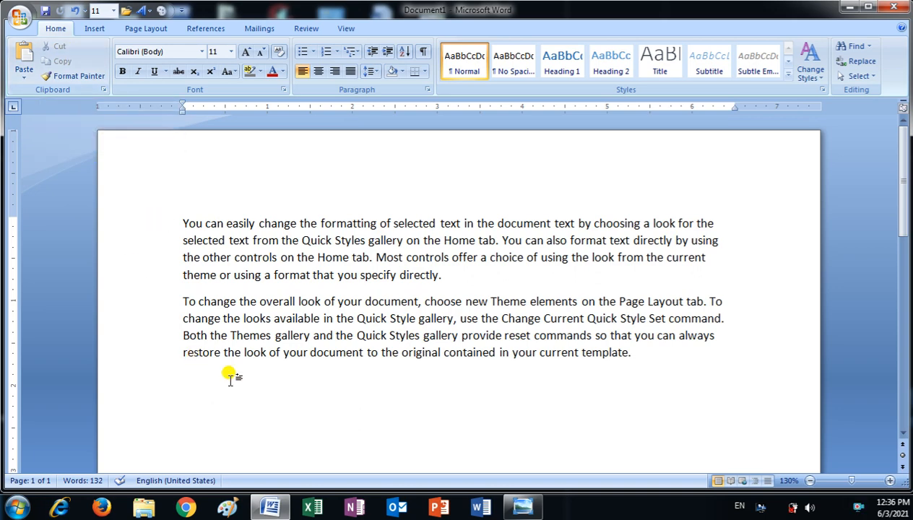
pyautogui.click(24, 63)
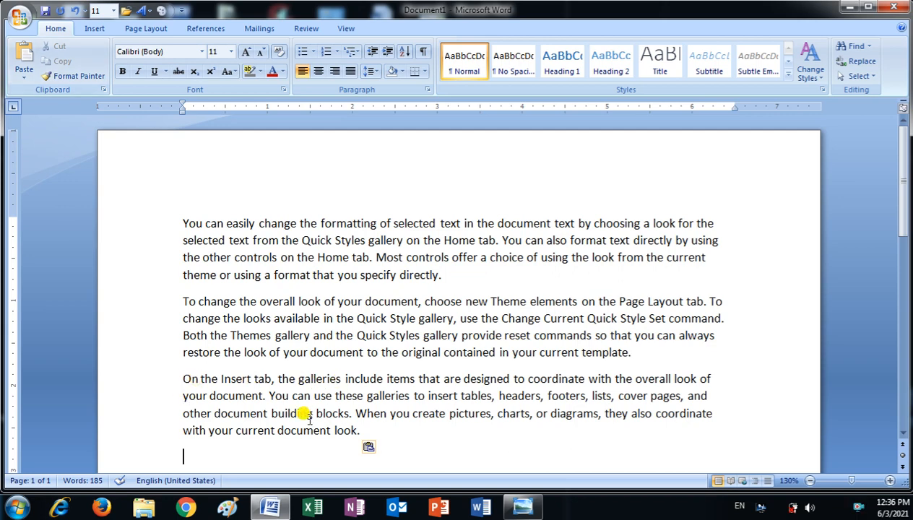
# Step: Add the line "Indica computer technology" below the last paragraph
pyautogui.scroll(-1, 289, 413)
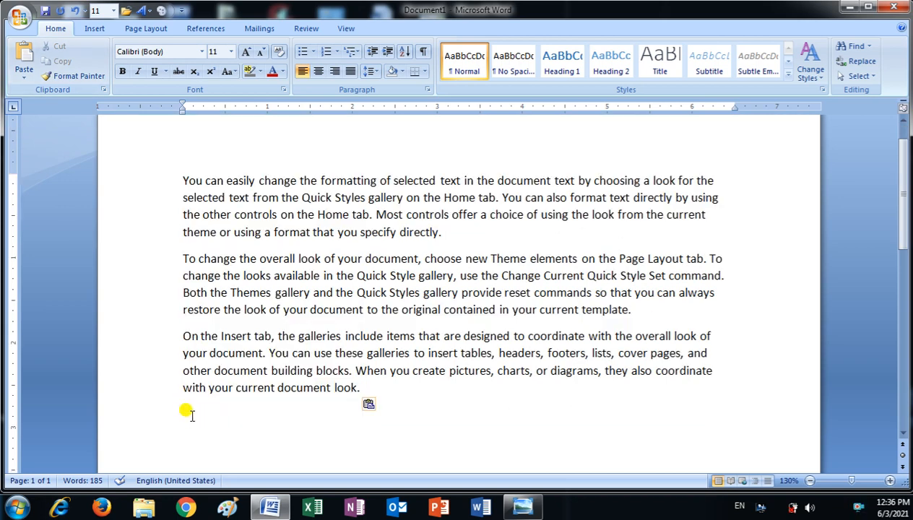
pyautogui.write('Indica co')
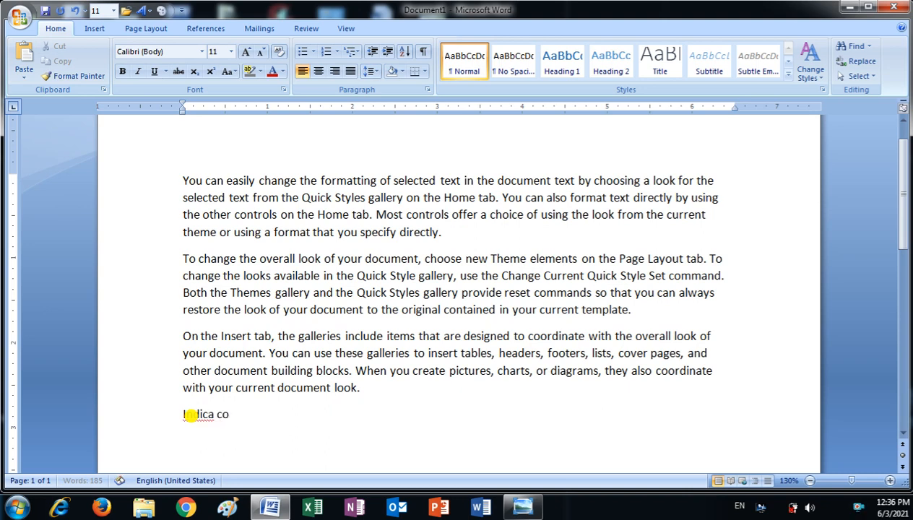
pyautogui.write('mputer technology')
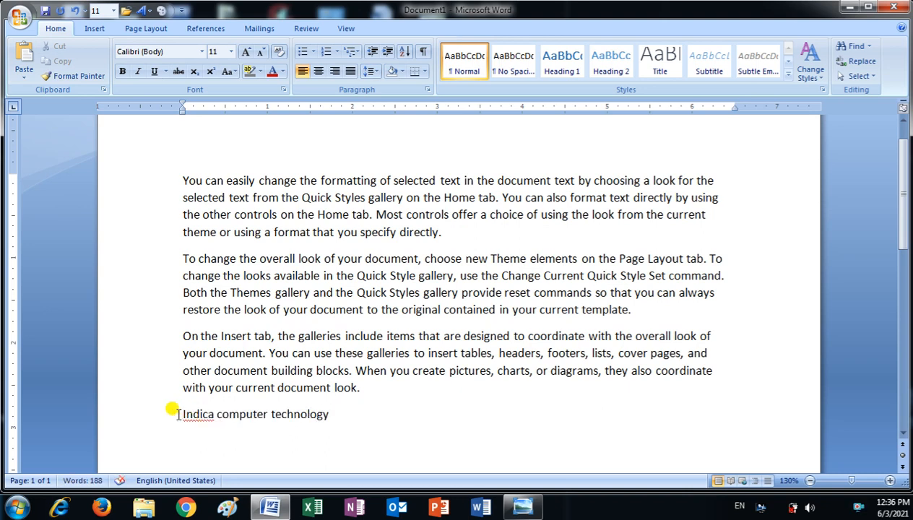
# Step: Cut the line "Indica computer technology" and paste it above the first paragraph
pyautogui.moveTo(178, 413); pyautogui.dragTo(326, 412)
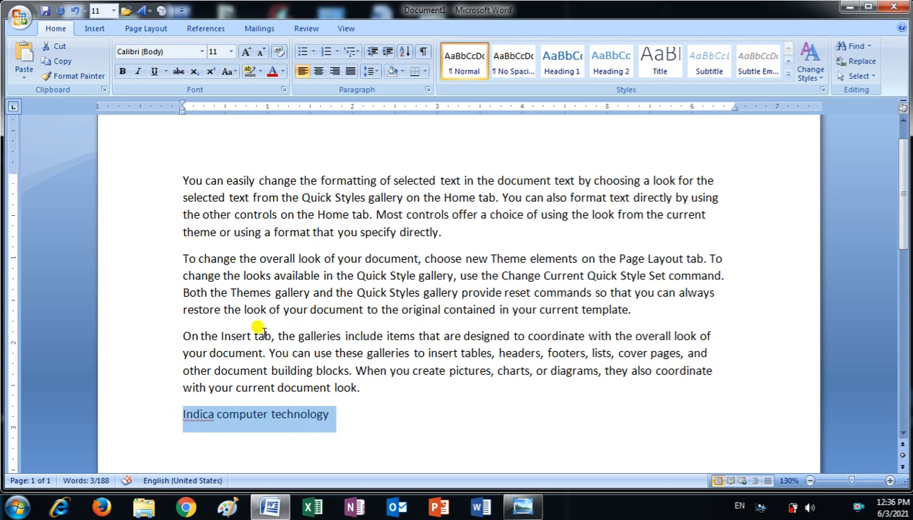
pyautogui.click(65, 49)
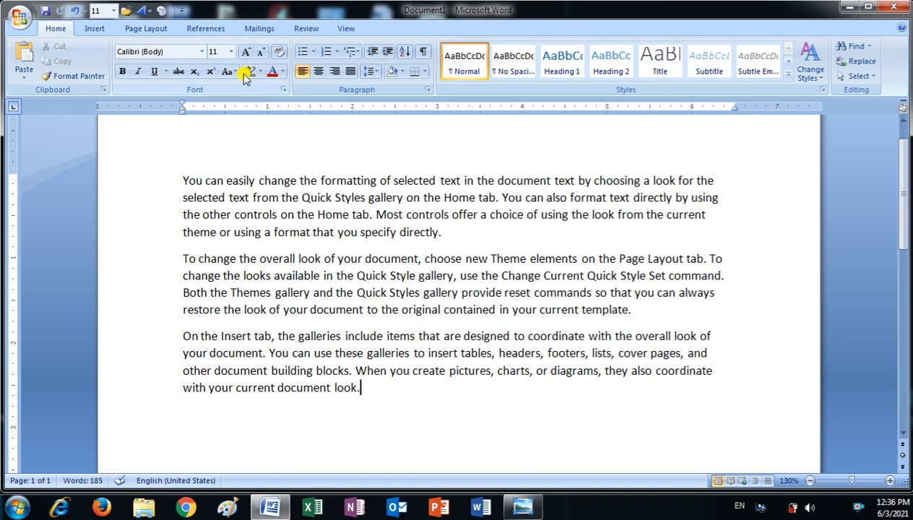
pyautogui.click(181, 177)
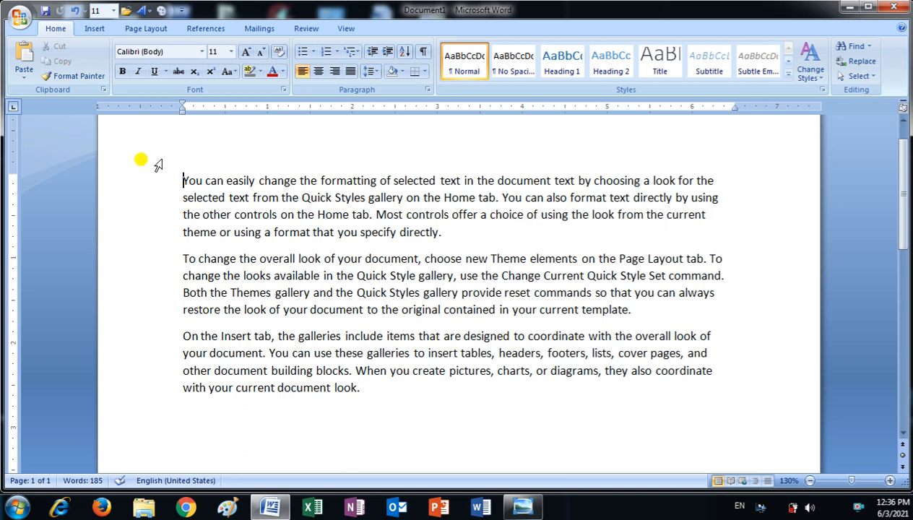
pyautogui.click(24, 63)
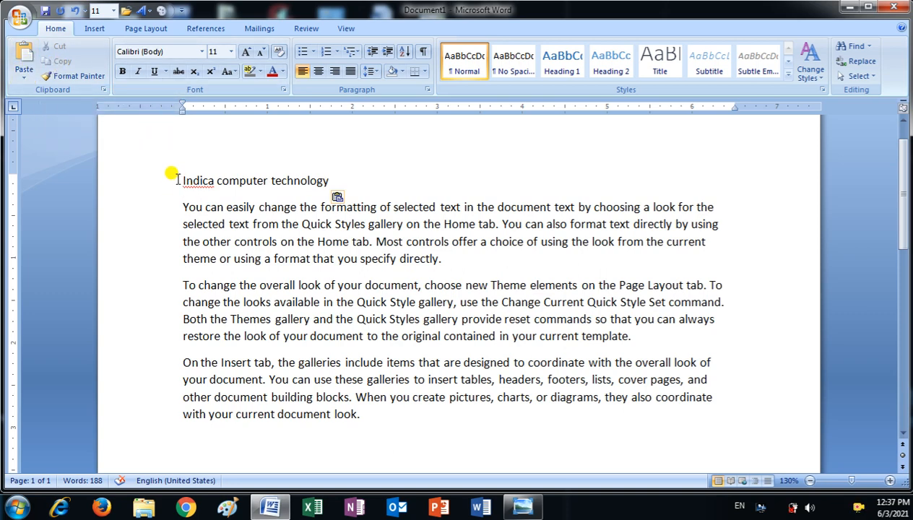
# Step: Copy the heading line "Indica computer technology" and paste it a few lines below the last paragraph
pyautogui.moveTo(177, 178); pyautogui.dragTo(340, 178)
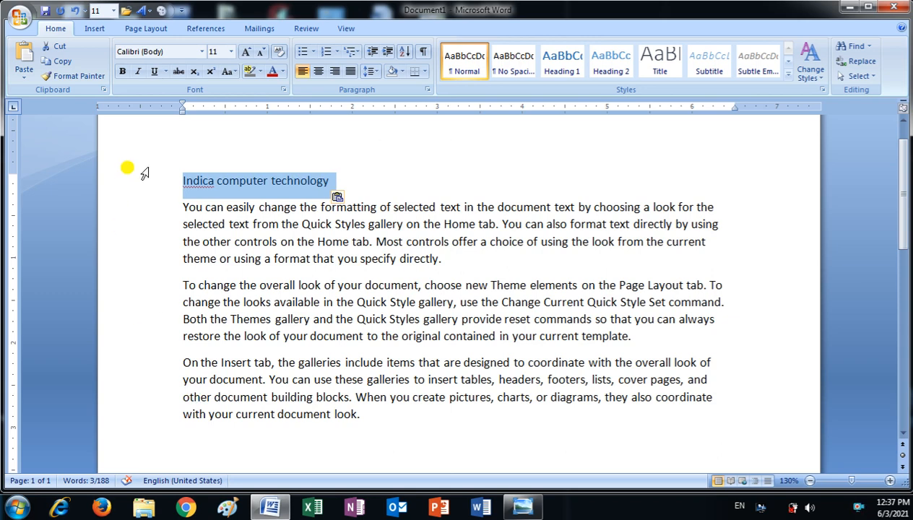
pyautogui.click(65, 63)
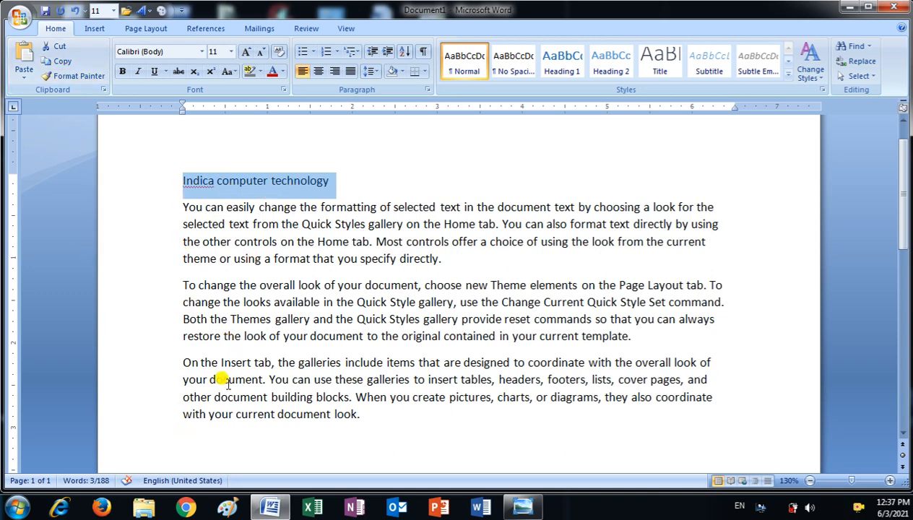
pyautogui.click(187, 441)
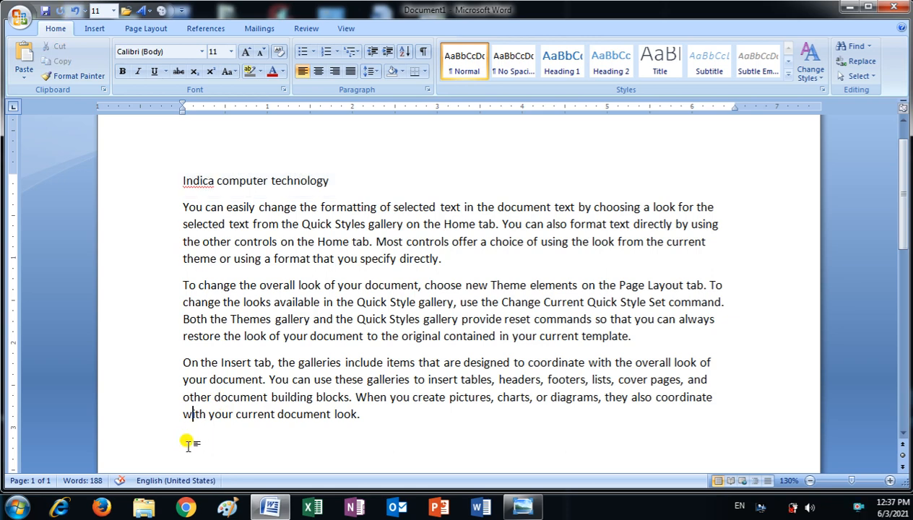
pyautogui.click(187, 444)
pyautogui.scroll(-2, 184, 444)
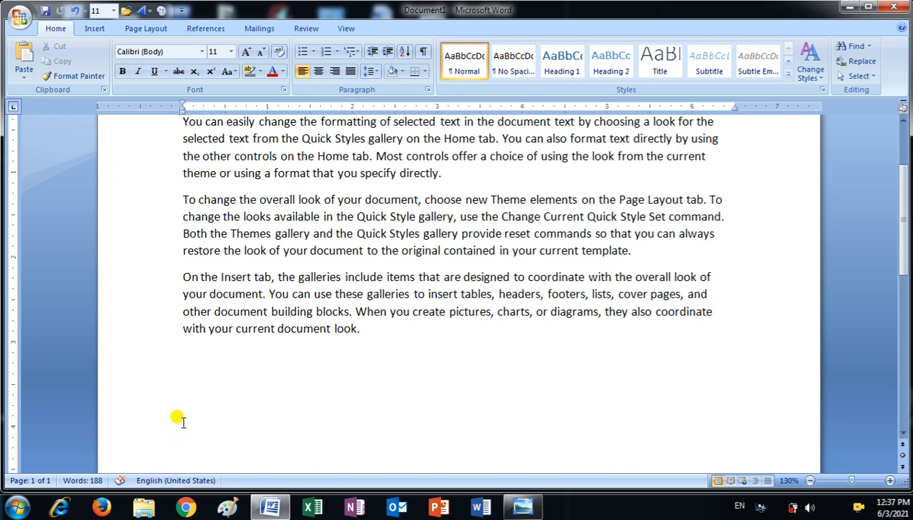
pyautogui.click(24, 54)
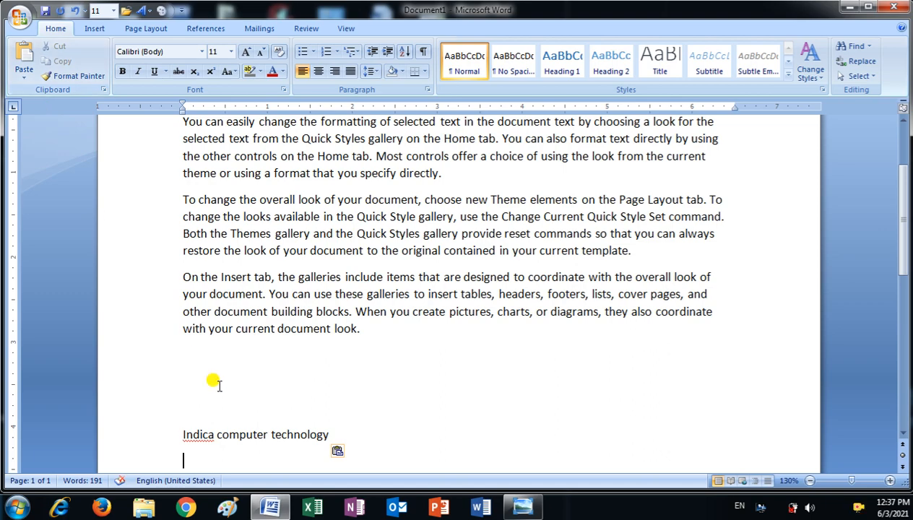
# Step: Paste five more copies of "Indica computer technology" under the pasted line
pyautogui.scroll(2, 263, 346)
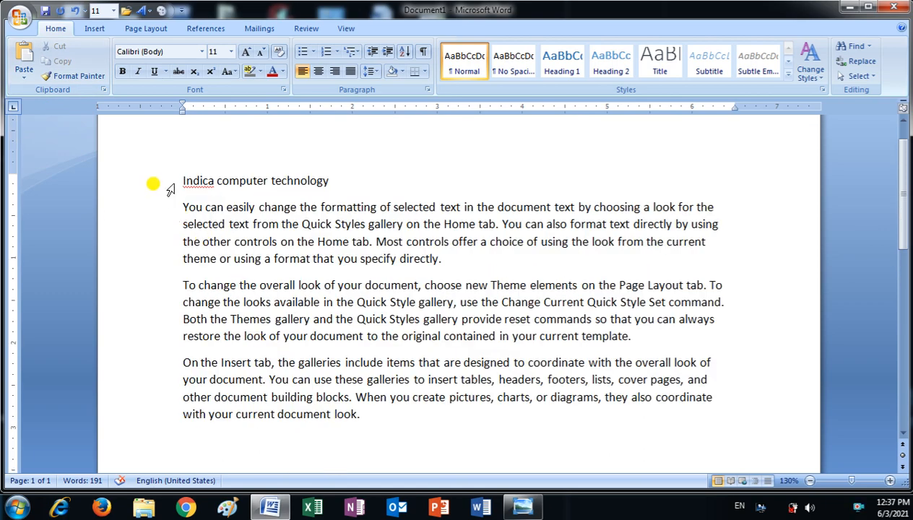
pyautogui.scroll(-2, 267, 253)
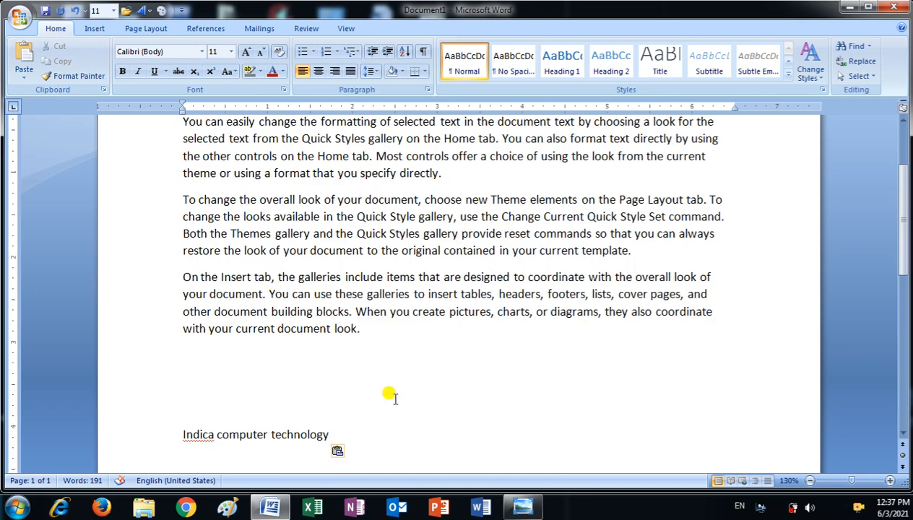
pyautogui.scroll(-2, 375, 390)
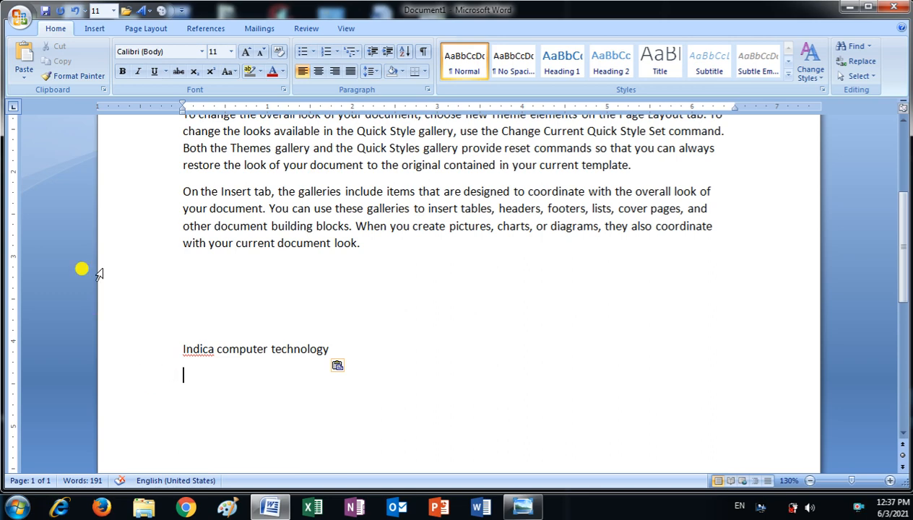
pyautogui.click(19, 56)
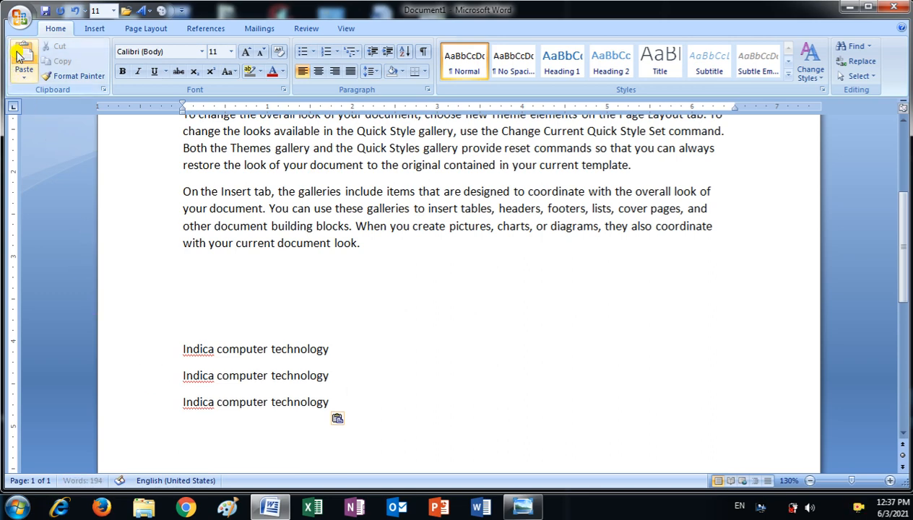
pyautogui.click(19, 56)
pyautogui.click(20, 57)
pyautogui.click(19, 56)
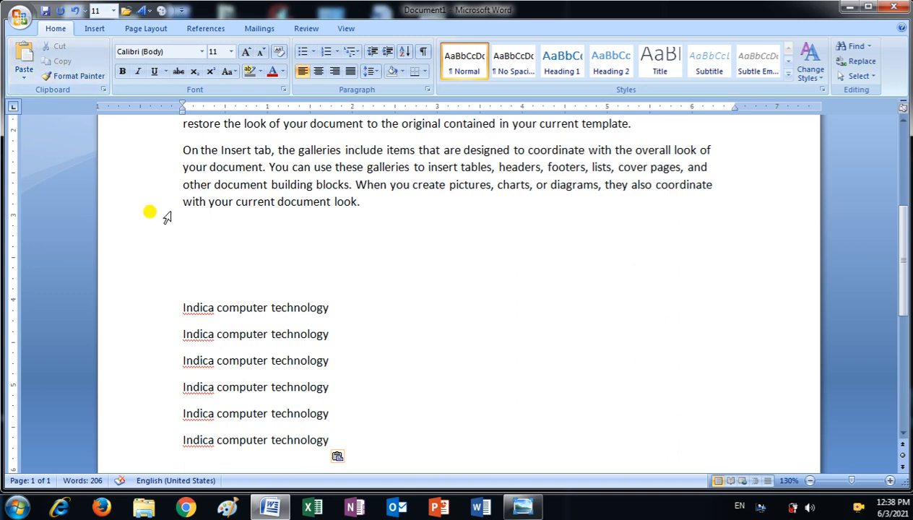
# Step: Draw a five-point star about 1.1" high and 1.22" wide beside the repeated lines and apply the gold shape style
pyautogui.scroll(-3, 354, 324)
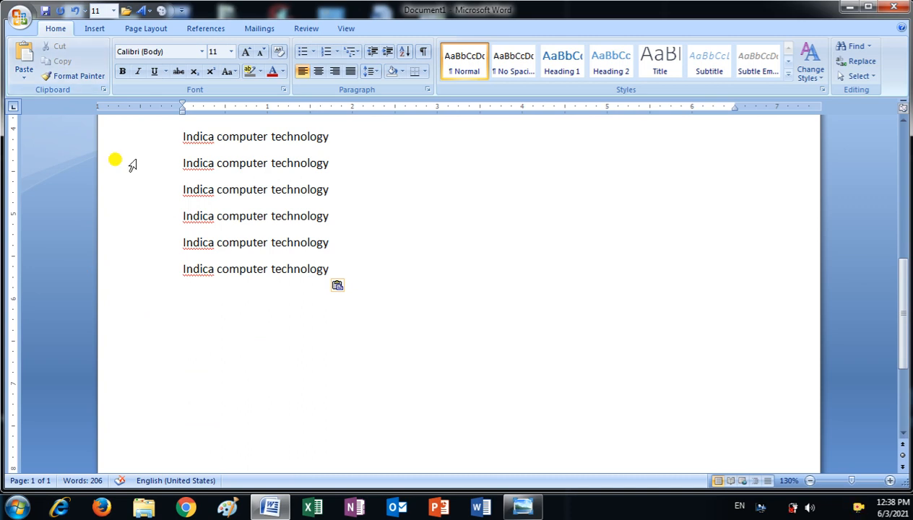
pyautogui.click(95, 30)
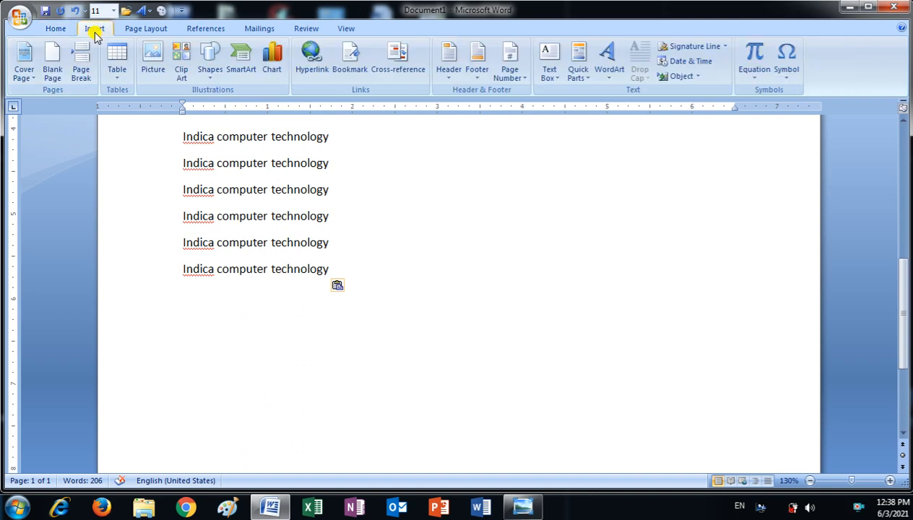
pyautogui.click(213, 65)
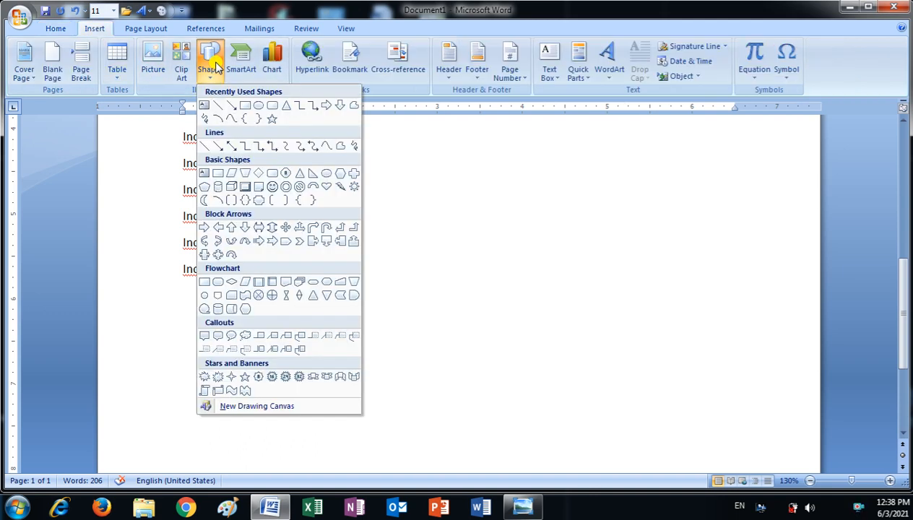
pyautogui.click(274, 120)
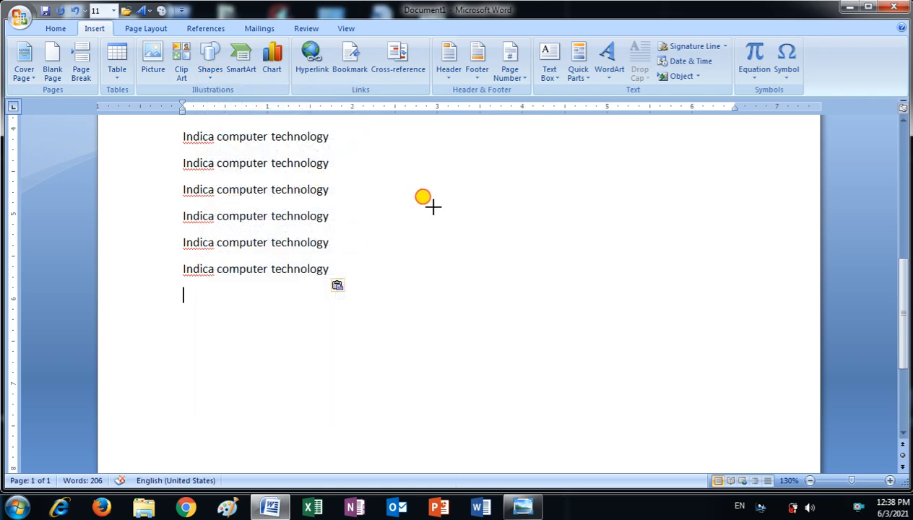
pyautogui.moveTo(439, 234); pyautogui.dragTo(456, 233)
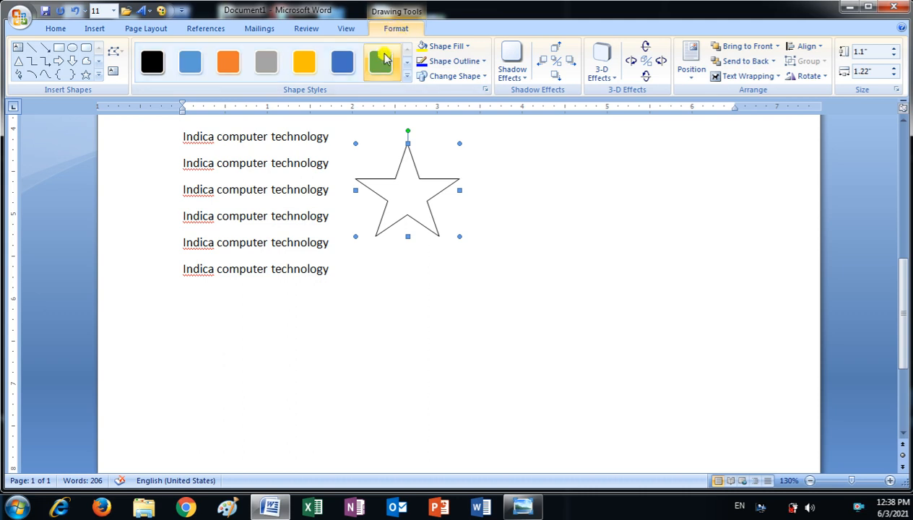
pyautogui.click(296, 64)
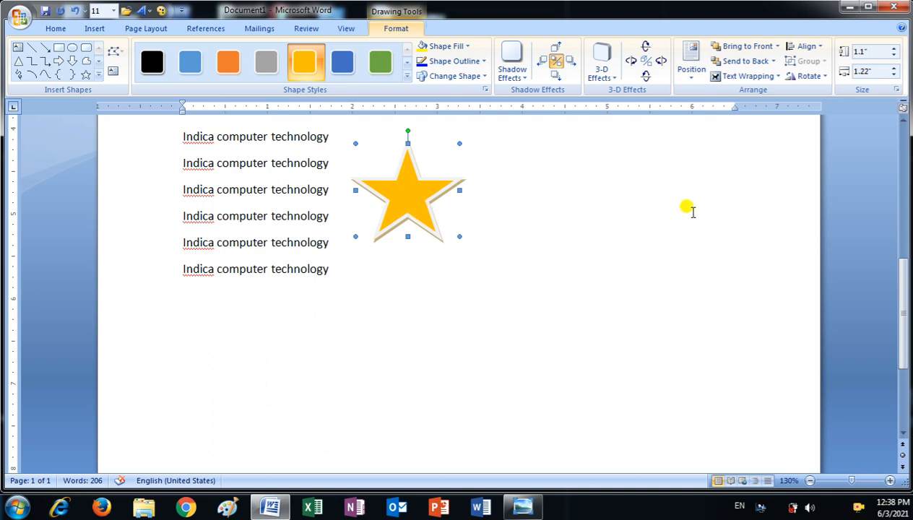
# Step: Copy the gold star and paste six copies of it
pyautogui.click(92, 29)
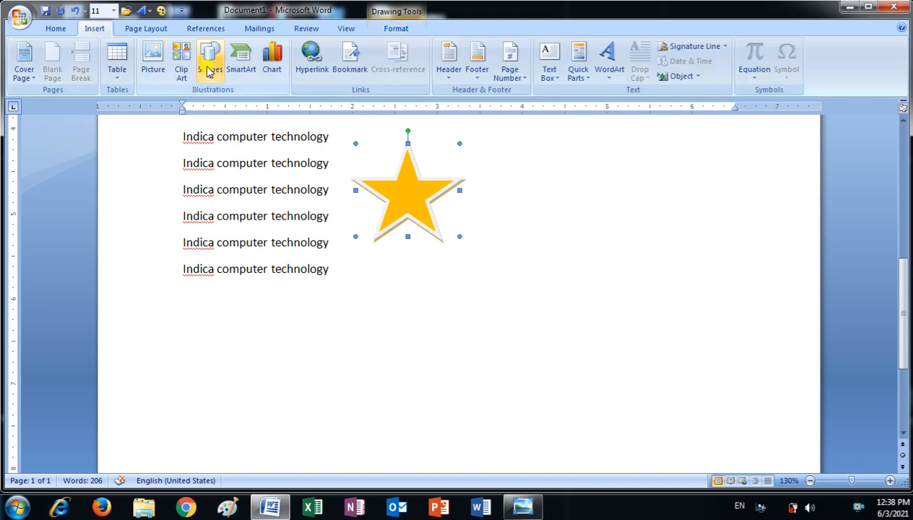
pyautogui.click(54, 29)
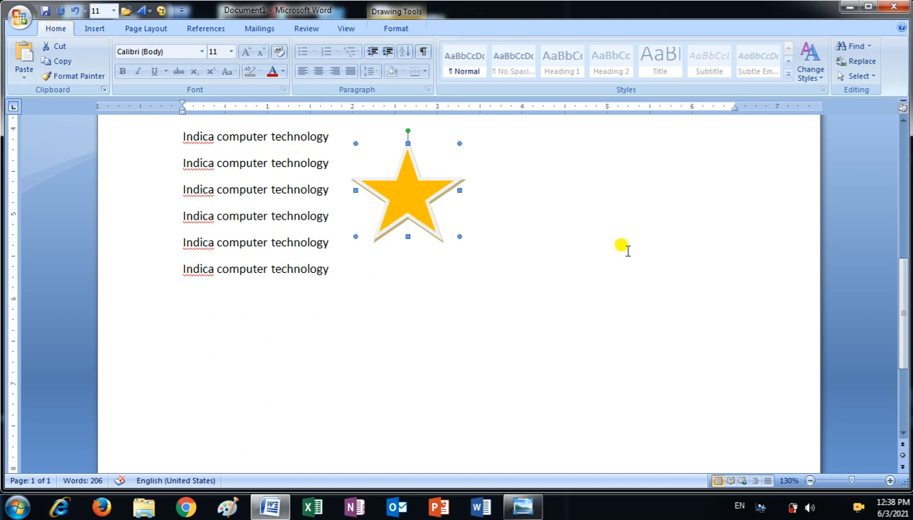
pyautogui.click(63, 62)
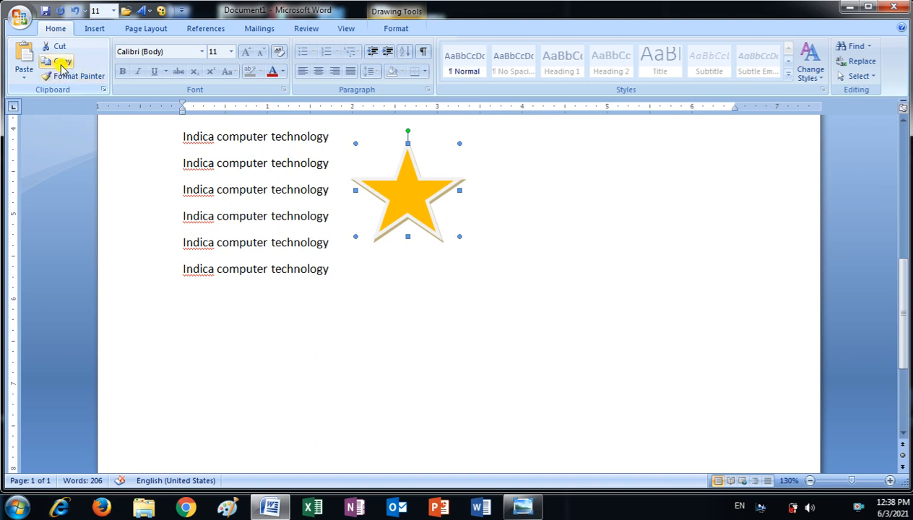
pyautogui.click(24, 58)
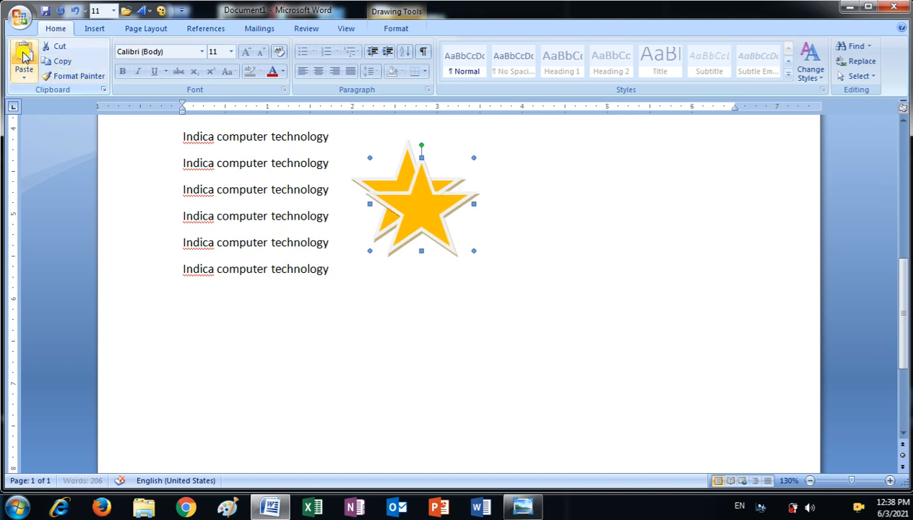
pyautogui.click(24, 58)
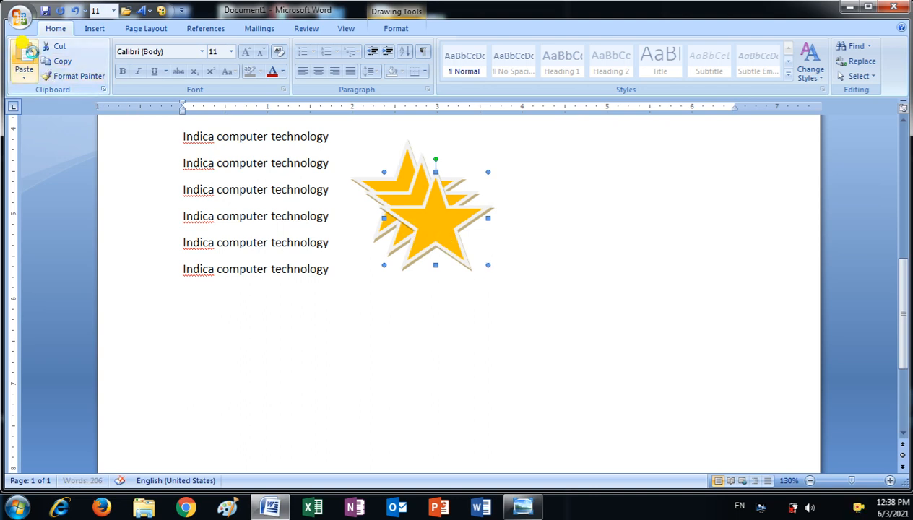
pyautogui.click(27, 56)
pyautogui.click(33, 58)
pyautogui.click(33, 58)
pyautogui.click(33, 58)
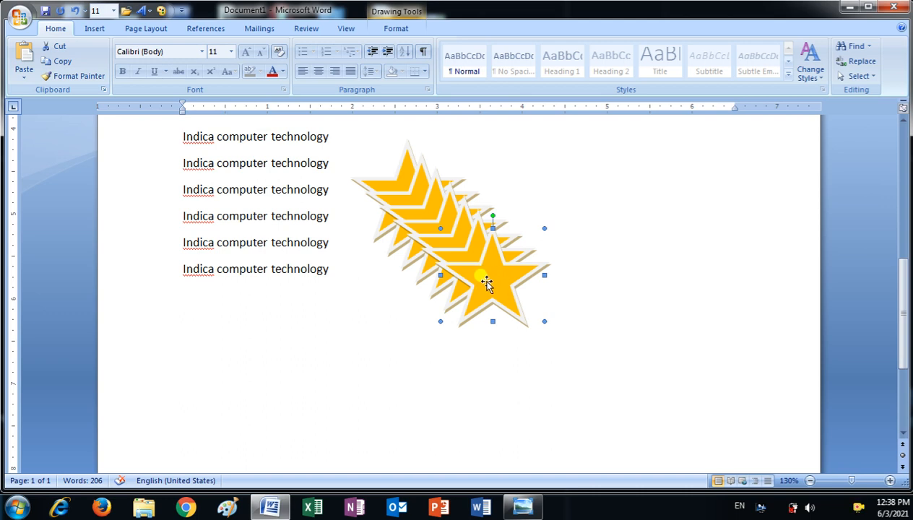
# Step: Spread the stacked star copies apart across the blank area beside and below the repeated lines
pyautogui.moveTo(486, 288); pyautogui.dragTo(220, 345)
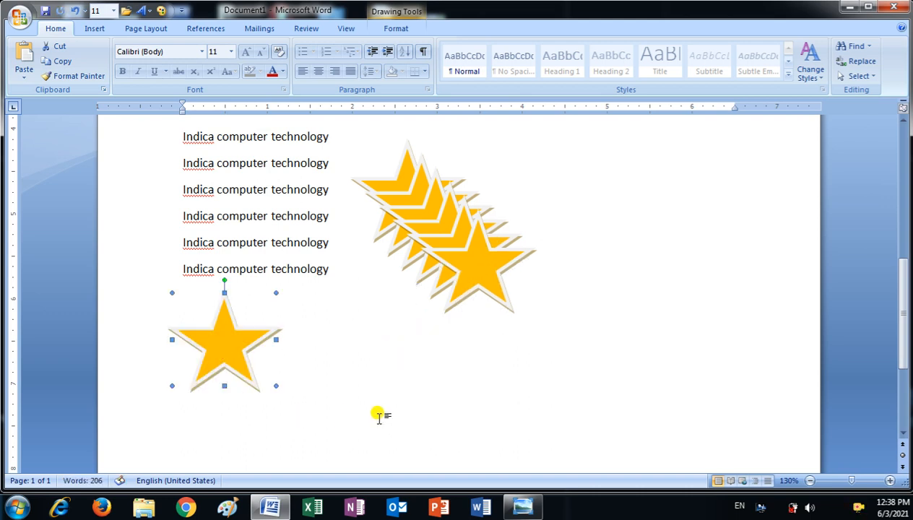
pyautogui.moveTo(478, 269); pyautogui.dragTo(738, 184)
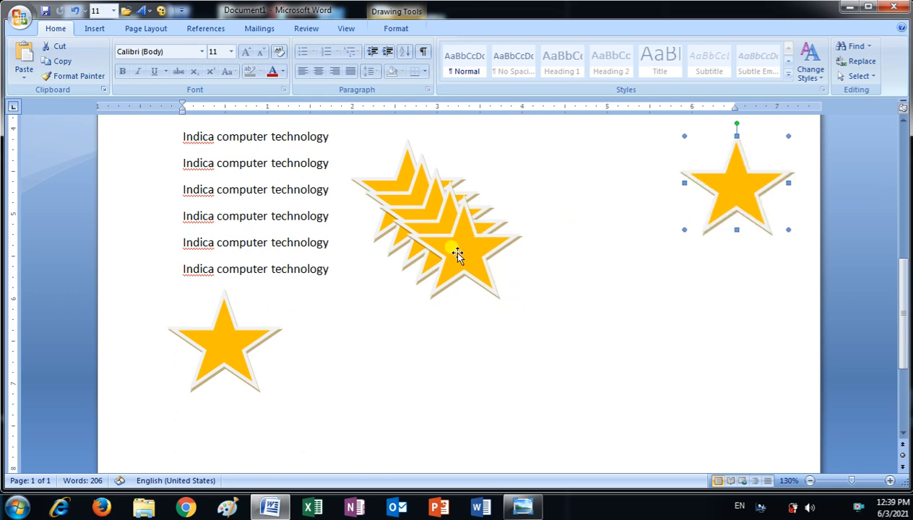
pyautogui.moveTo(456, 253); pyautogui.dragTo(697, 324)
pyautogui.moveTo(415, 238); pyautogui.dragTo(434, 398)
pyautogui.moveTo(443, 236); pyautogui.dragTo(498, 307)
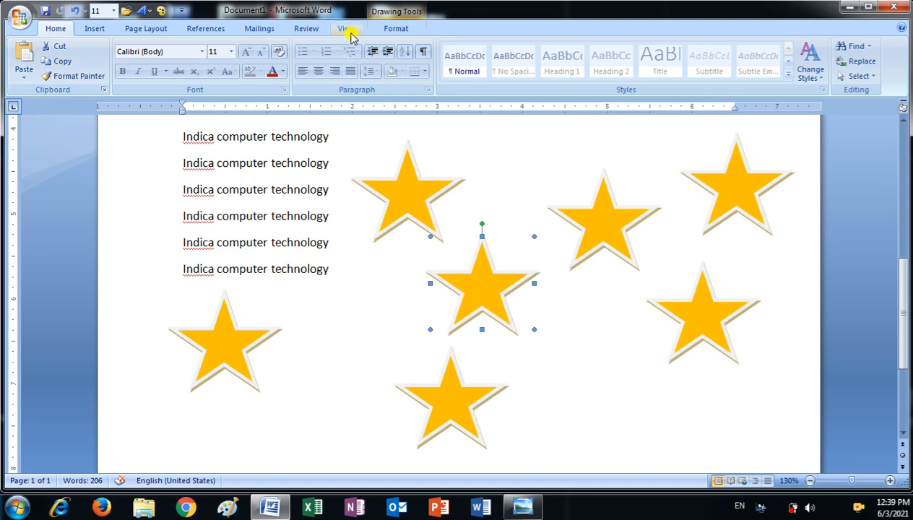
# Step: Recolour three stars with shape styles: the one nearest the middle green, the one up and right of it orange, and the upper-right one blue
pyautogui.click(394, 28)
pyautogui.click(381, 72)
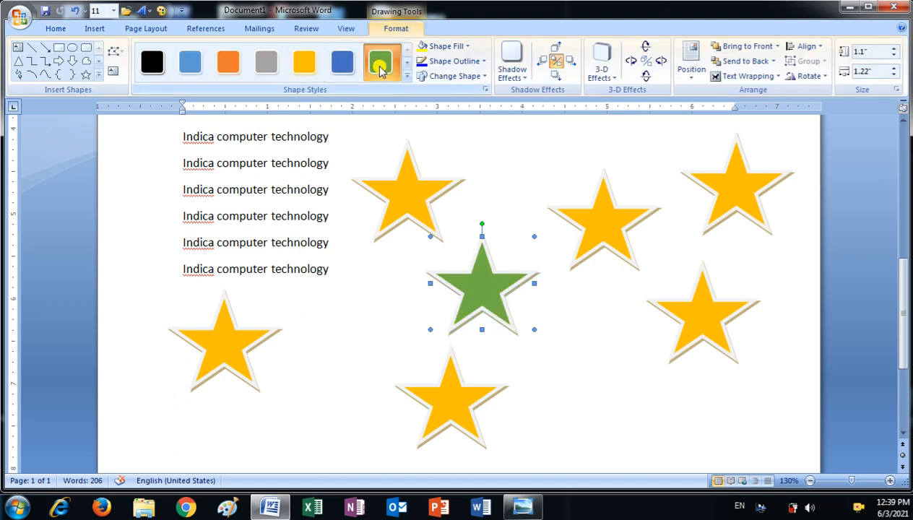
pyautogui.click(603, 218)
pyautogui.click(228, 64)
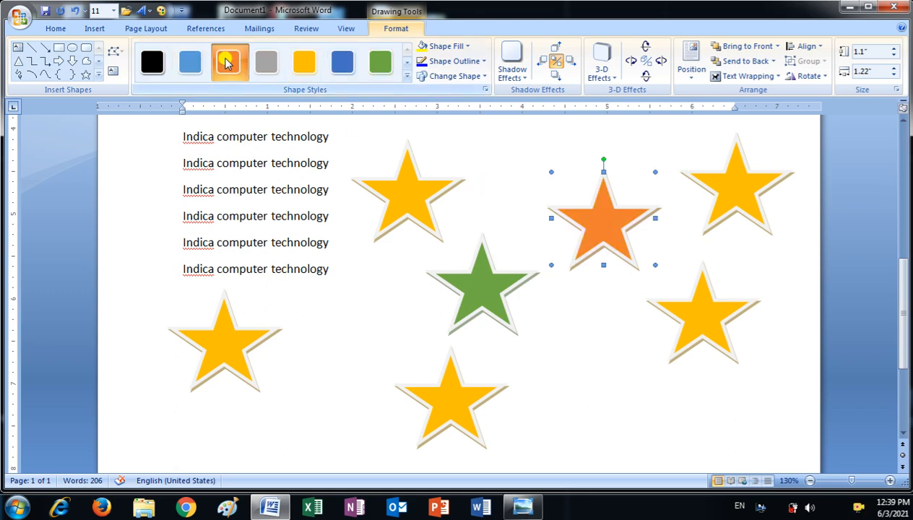
pyautogui.click(740, 182)
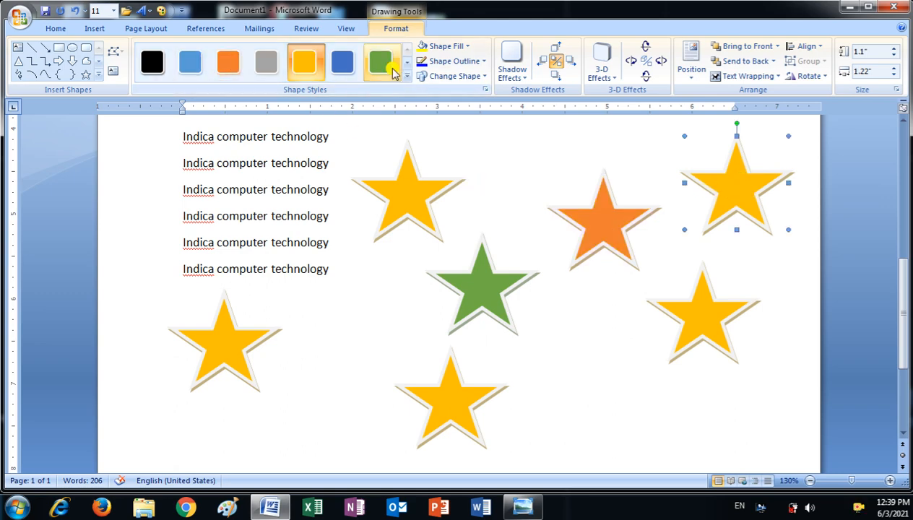
pyautogui.click(344, 62)
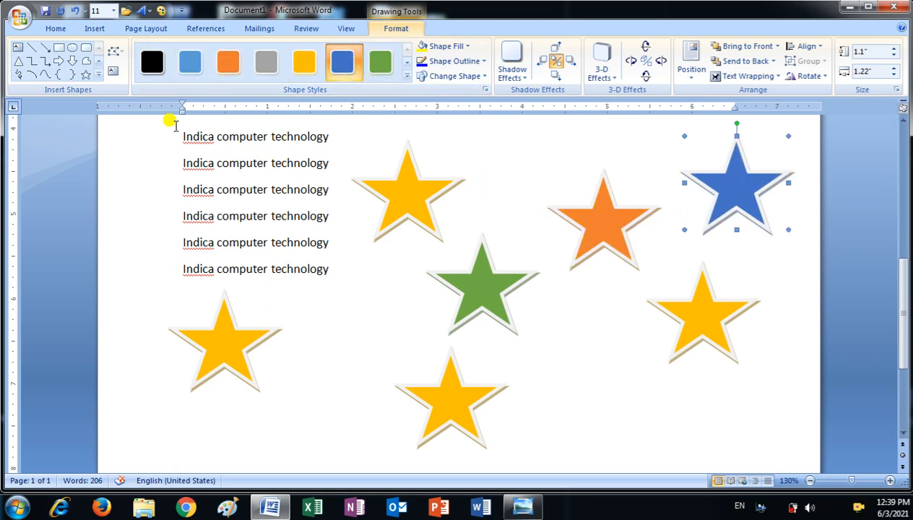
# Step: Set the font of the first "Indica computer technology" line beside the stars to Aharoni
pyautogui.click(55, 29)
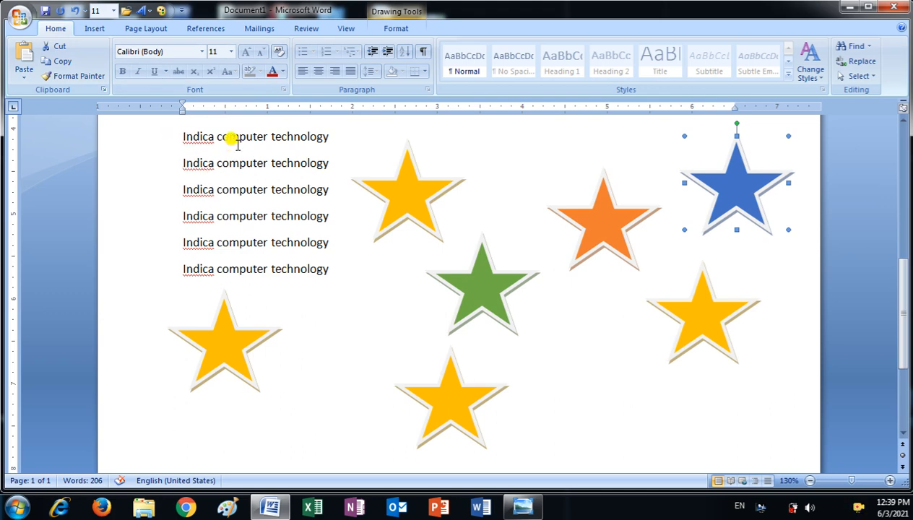
pyautogui.scroll(1, 231, 167)
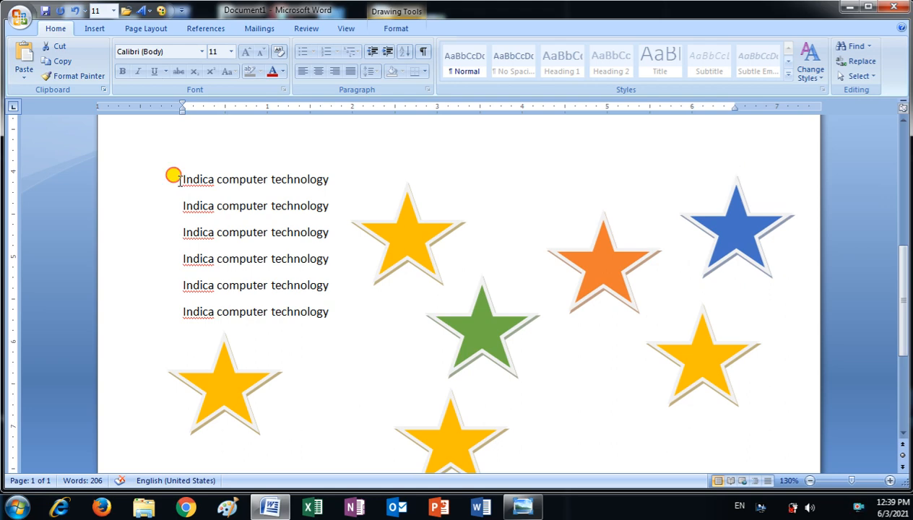
pyautogui.moveTo(173, 175); pyautogui.dragTo(356, 187)
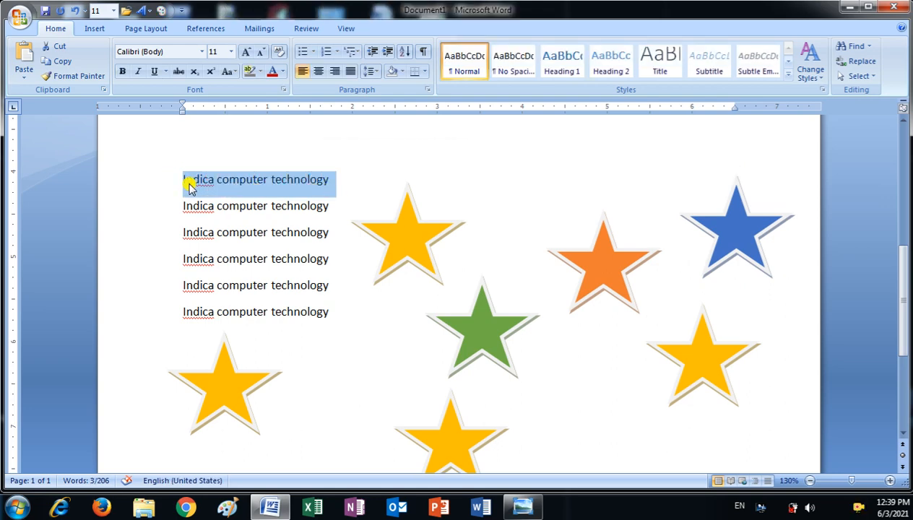
pyautogui.click(202, 52)
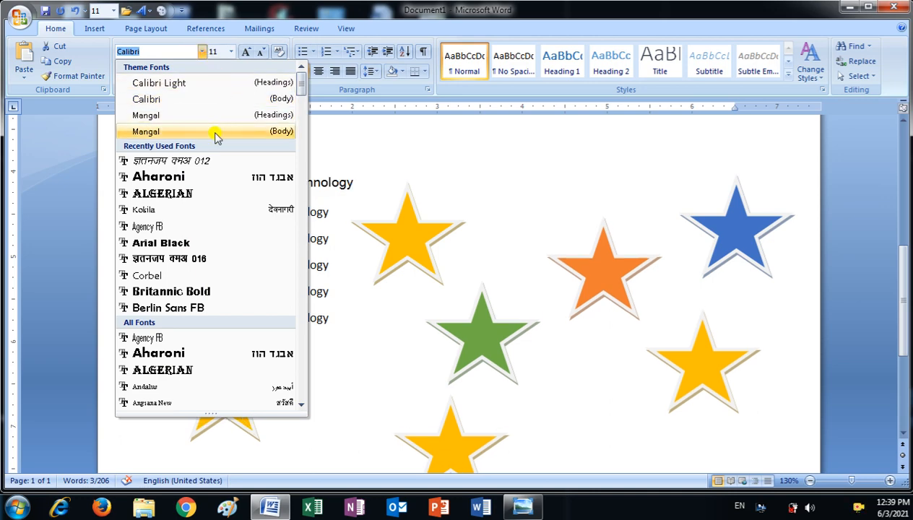
pyautogui.click(165, 179)
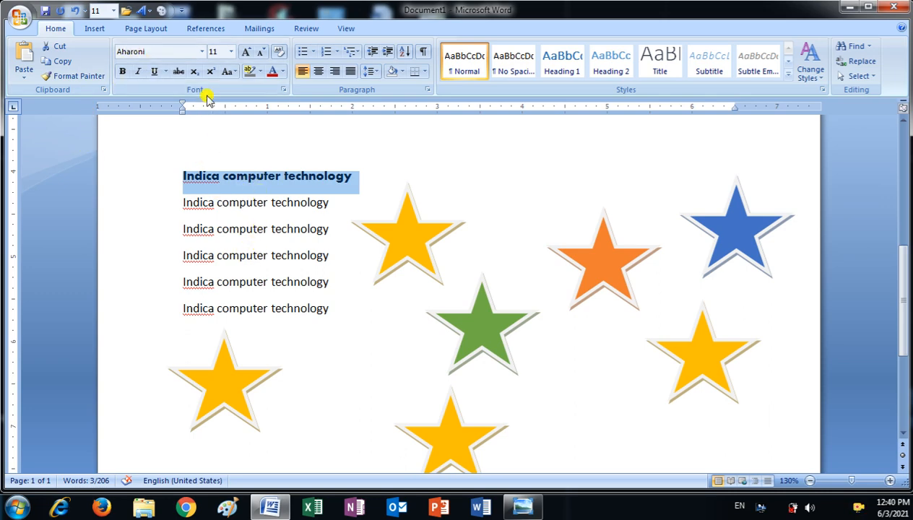
# Step: Set the font of the second "Indica computer technology" line beside the stars to Bernard MT Condensed
pyautogui.click(175, 203)
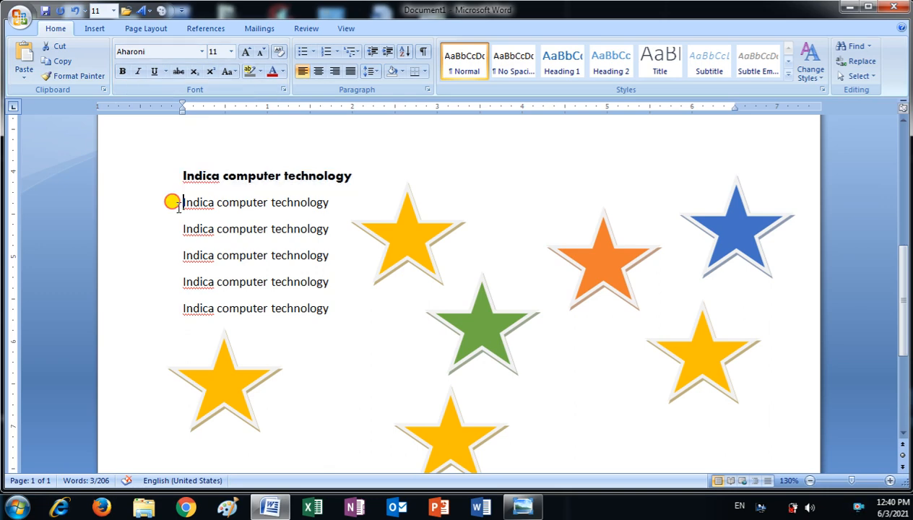
pyautogui.moveTo(178, 205); pyautogui.dragTo(310, 197)
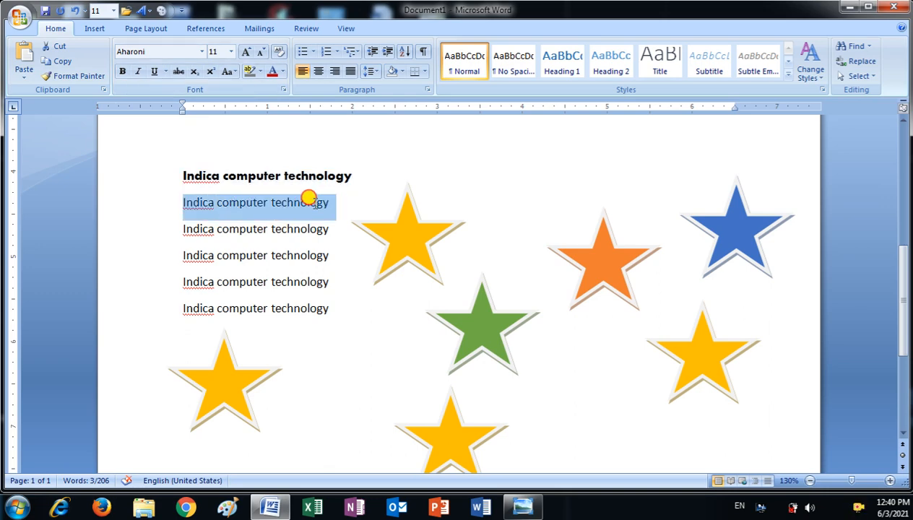
pyautogui.click(201, 55)
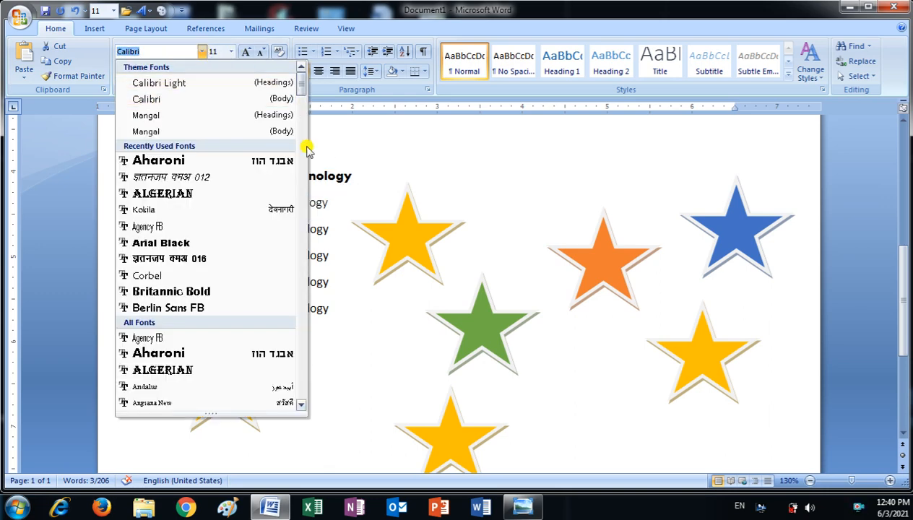
pyautogui.scroll(-1, 301, 86)
pyautogui.moveTo(301, 86); pyautogui.dragTo(302, 115)
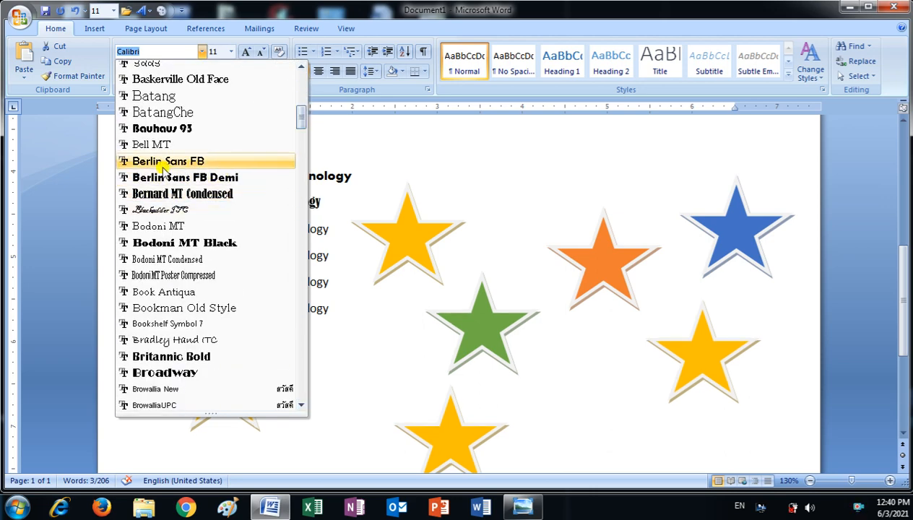
pyautogui.click(144, 197)
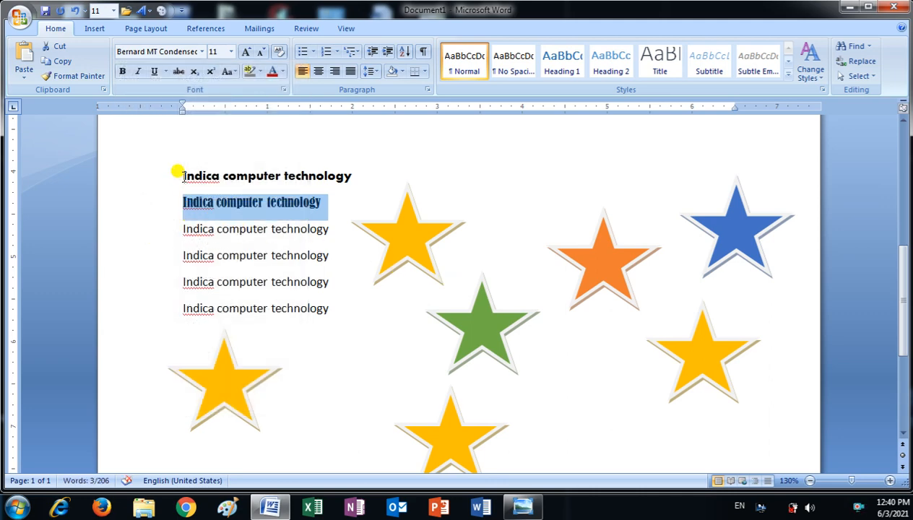
# Step: Set all six "Indica computer technology" lines to font size 20 and move the overlapping gold star clear of the text, above the orange star
pyautogui.moveTo(182, 175); pyautogui.dragTo(323, 308)
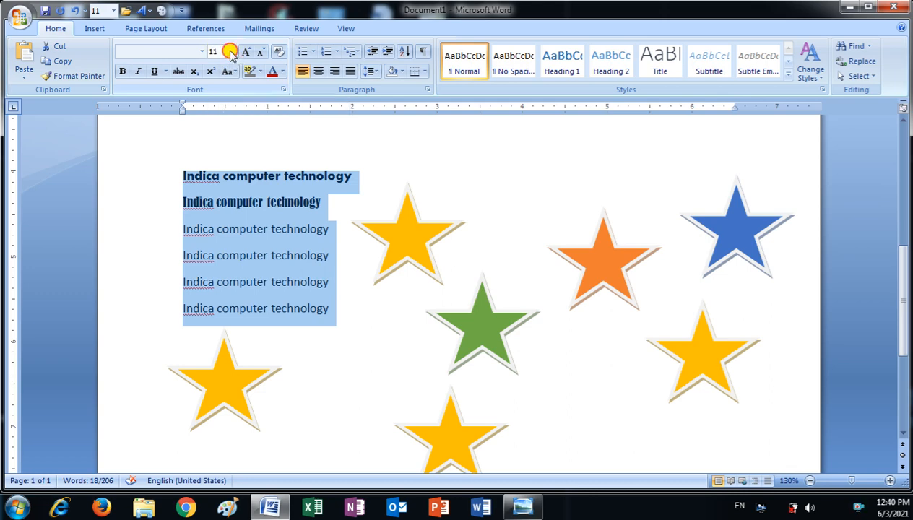
pyautogui.click(230, 52)
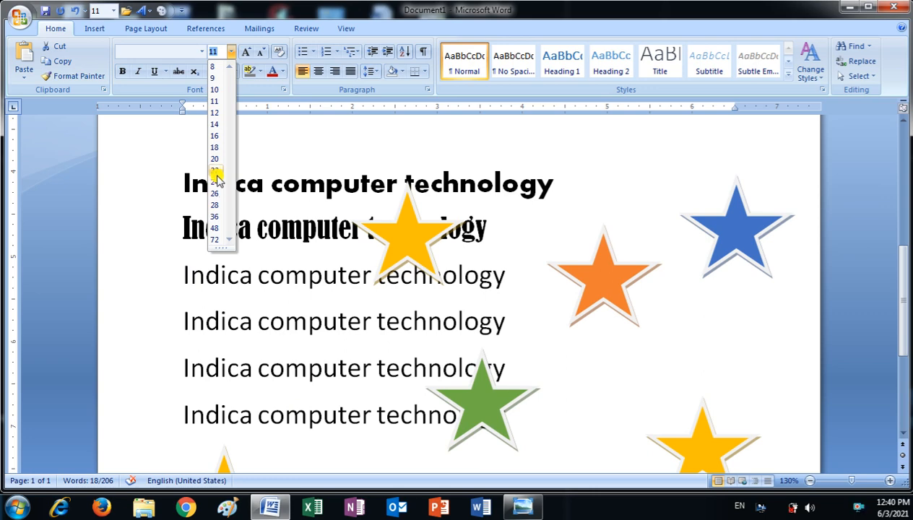
pyautogui.click(217, 160)
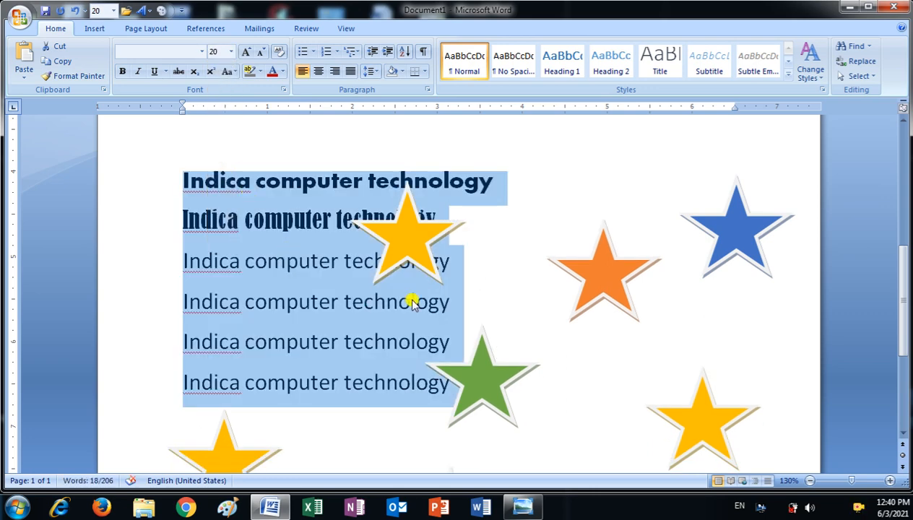
pyautogui.click(413, 230)
pyautogui.moveTo(413, 230); pyautogui.dragTo(591, 171)
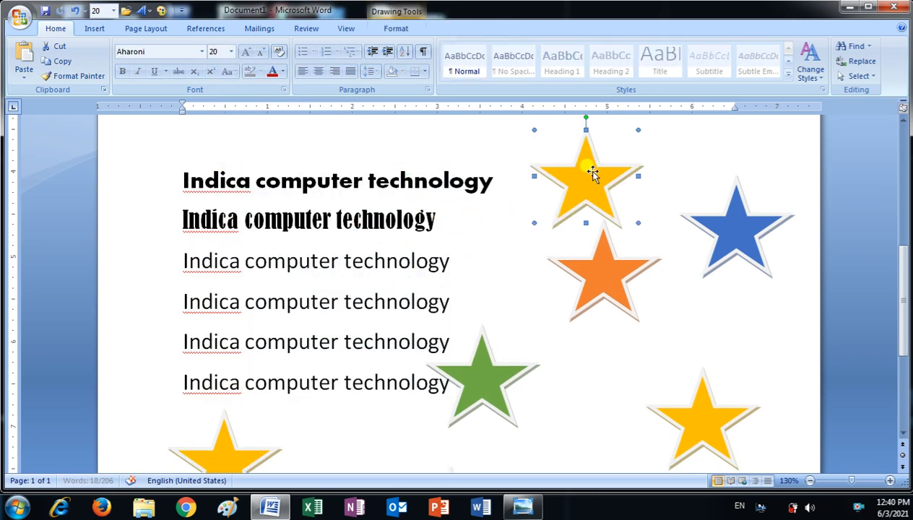
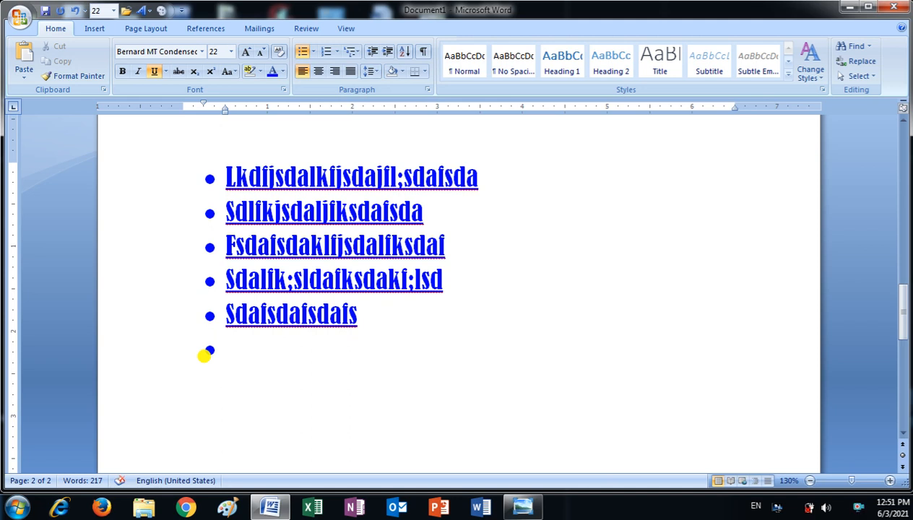
# Step: End the bulleted list after the item "Sdafsdafsdafs"
pyautogui.press('Return')
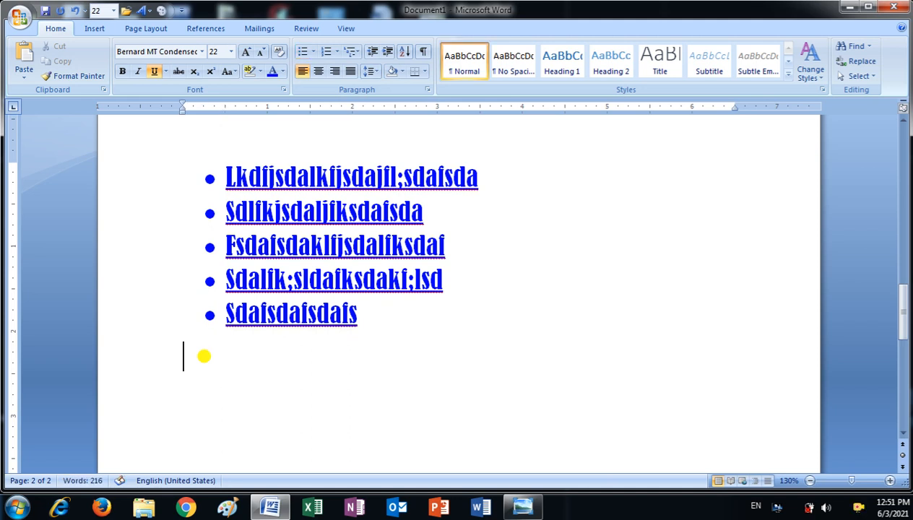
# Step: Enter five plain lines below the bulleted list: "Kkjdjlfjsdaf", "Sdfjsdafskdafjsda", "Fsdafksjdafklsdaf", "Sdfsdakjfsdaf" and "sadfskldajfskldaf"
pyautogui.write('kkjdjlfjsdai')
pyautogui.press('Return')
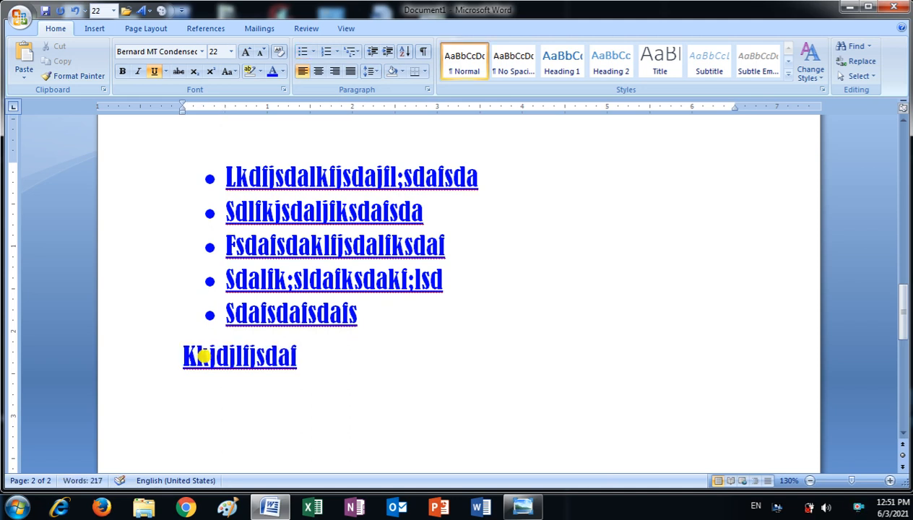
pyautogui.write('sdfjsdafskdafjsda')
pyautogui.press('Return')
pyautogui.write('fsdafksjdafklsdai')
pyautogui.press('Return')
pyautogui.write('sdfsdakjfsdai')
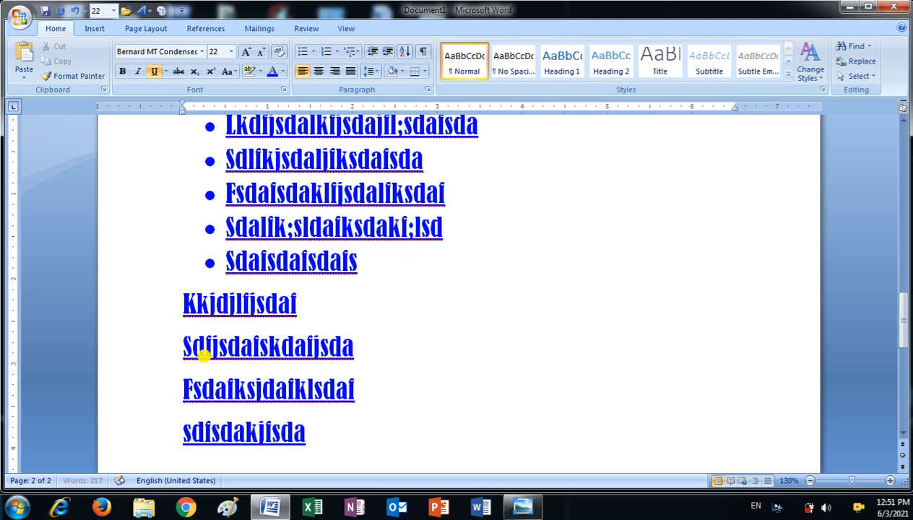
pyautogui.press('Return')
pyautogui.write('sadfskldajfskldai')
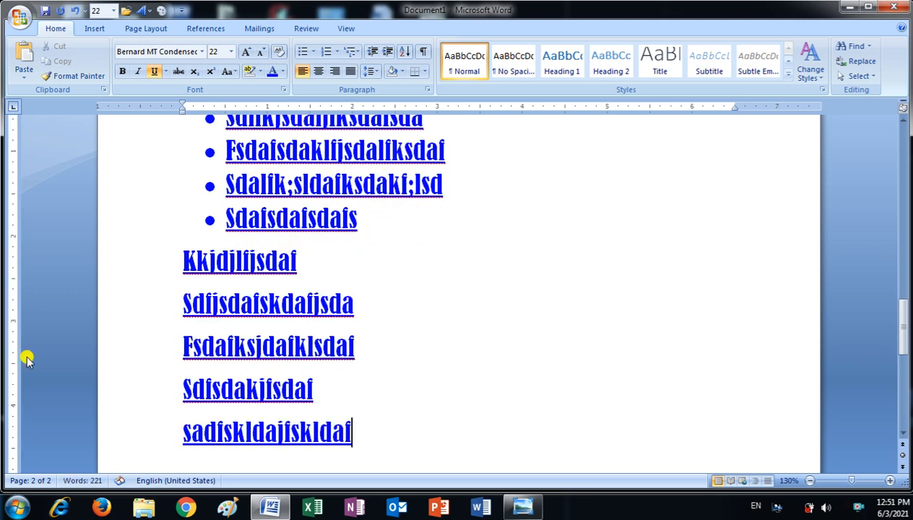
# Step: Apply check mark bullets to the five plain lines from "Kkjdjlfjsdaf" to "sadfskldajfskldaf"
pyautogui.moveTo(182, 263); pyautogui.dragTo(350, 442)
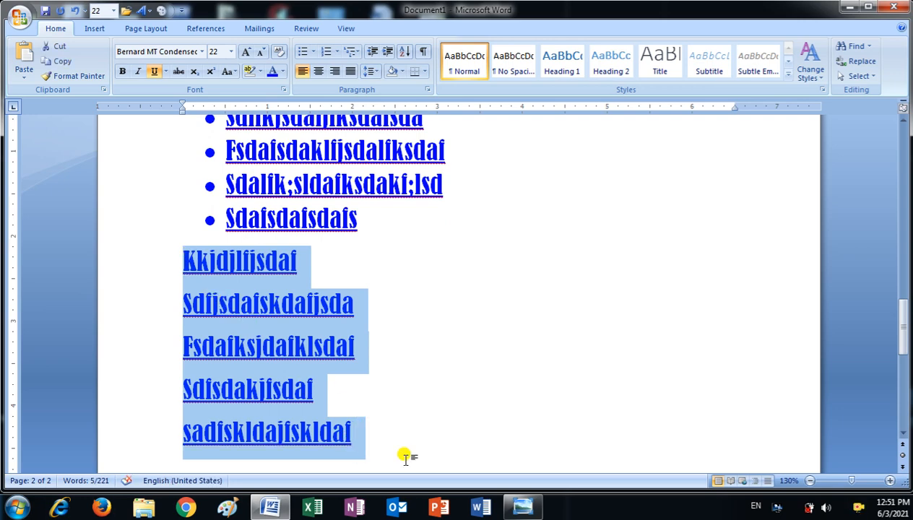
pyautogui.click(314, 53)
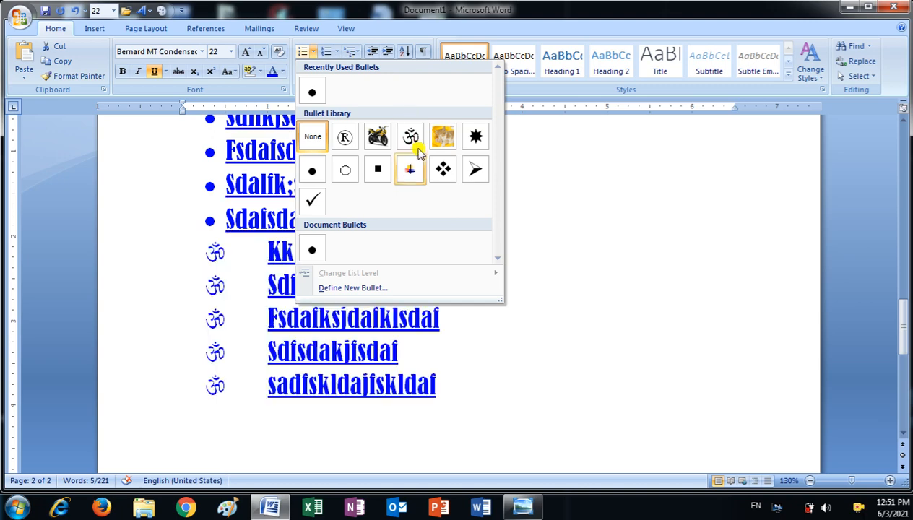
pyautogui.click(310, 201)
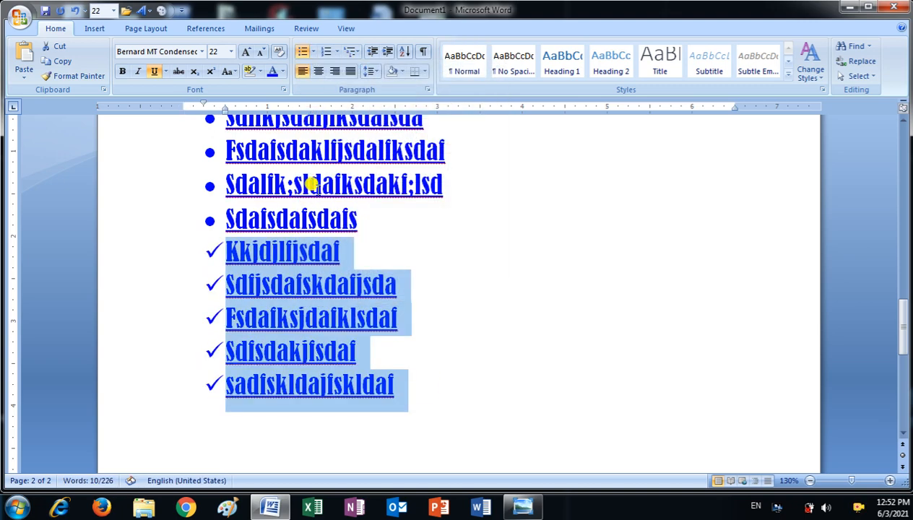
# Step: Start defining a new symbol bullet for the five check-marked lines, then shrink the Symbol window and centre it over the document
pyautogui.click(312, 53)
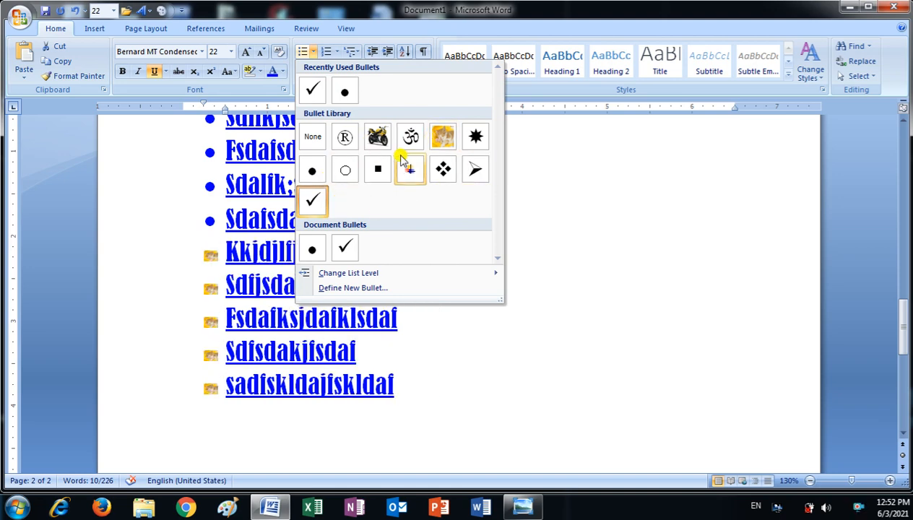
pyautogui.click(358, 291)
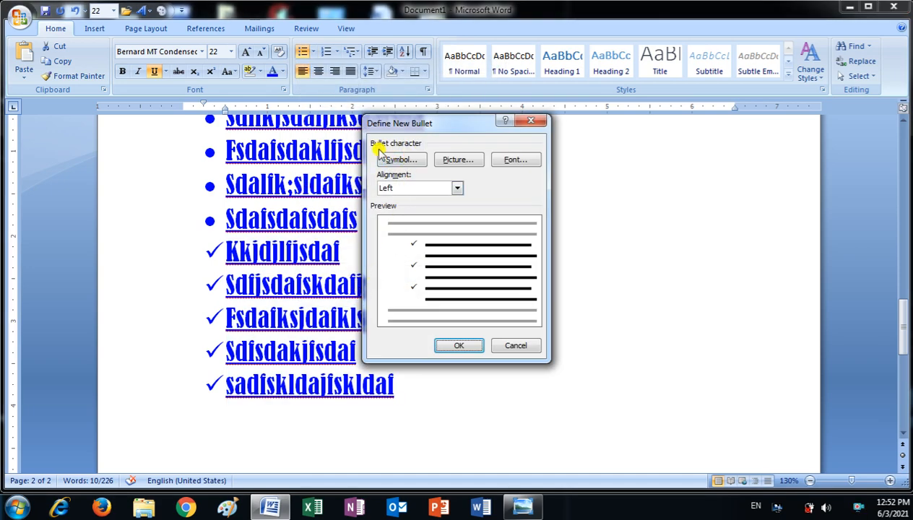
pyautogui.click(398, 162)
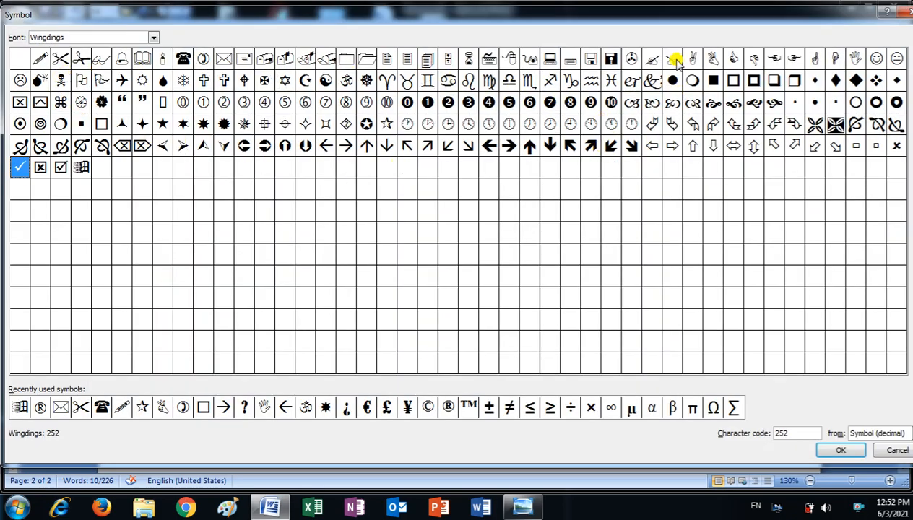
pyautogui.doubleClick(587, 21)
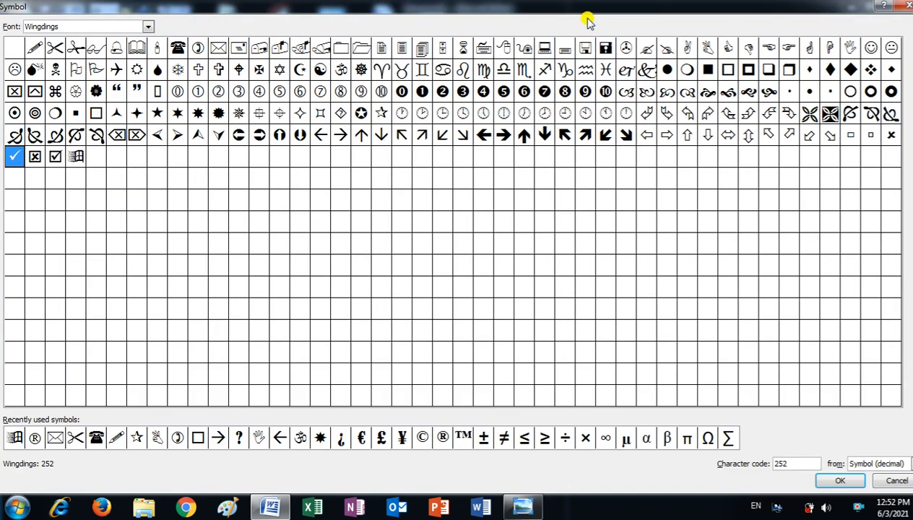
pyautogui.doubleClick(645, 6)
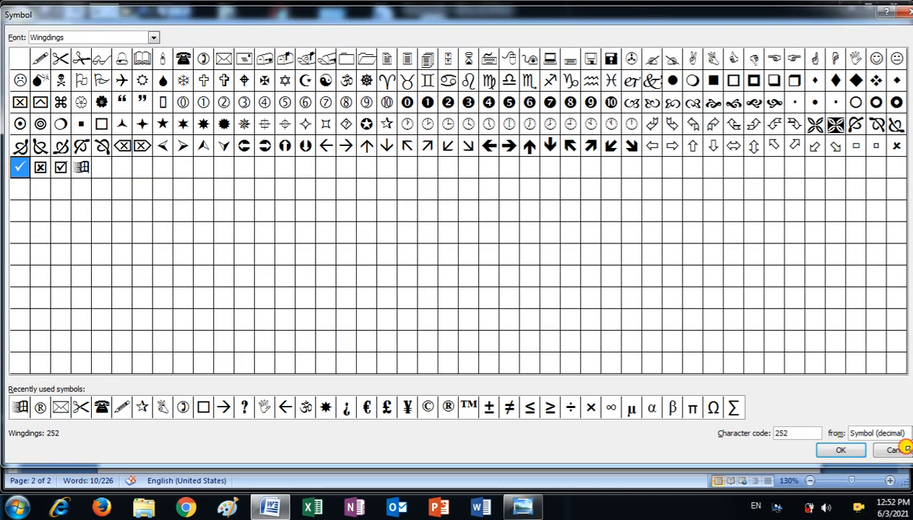
pyautogui.moveTo(906, 449); pyautogui.dragTo(560, 267)
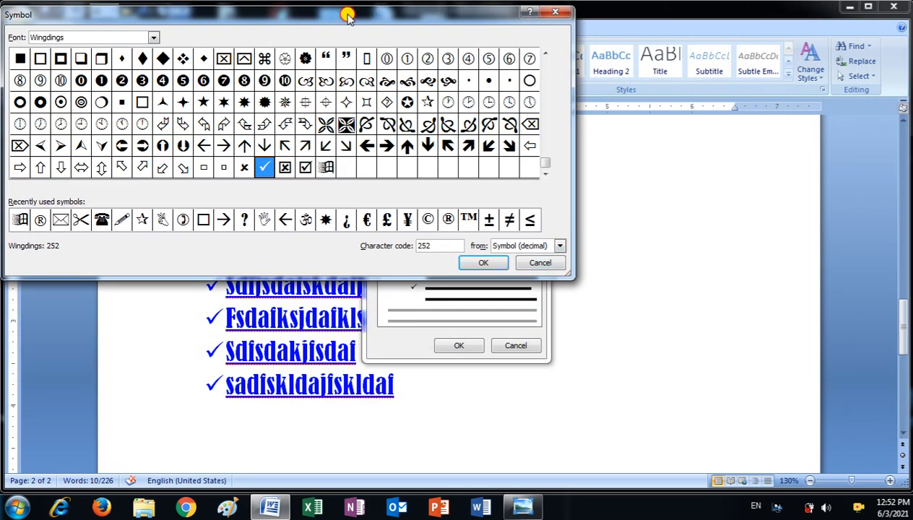
pyautogui.moveTo(346, 15); pyautogui.dragTo(488, 107)
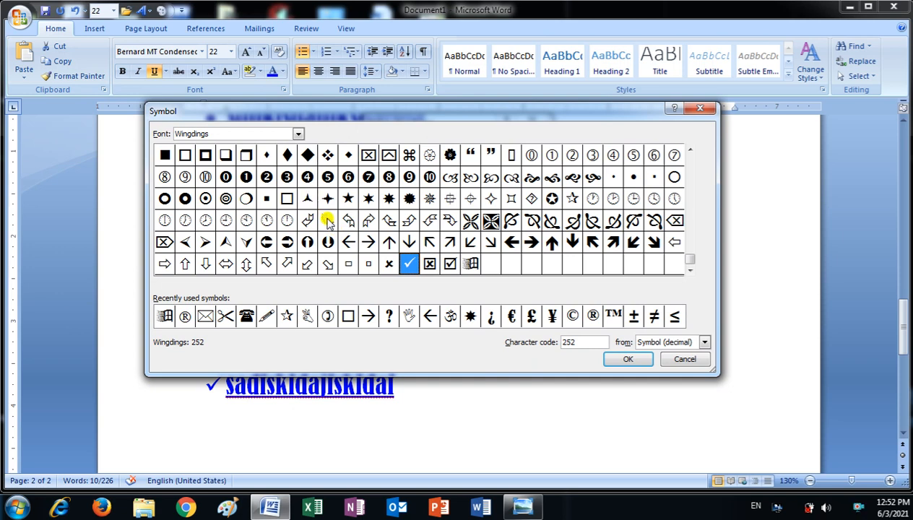
pyautogui.moveTo(693, 261); pyautogui.dragTo(690, 157)
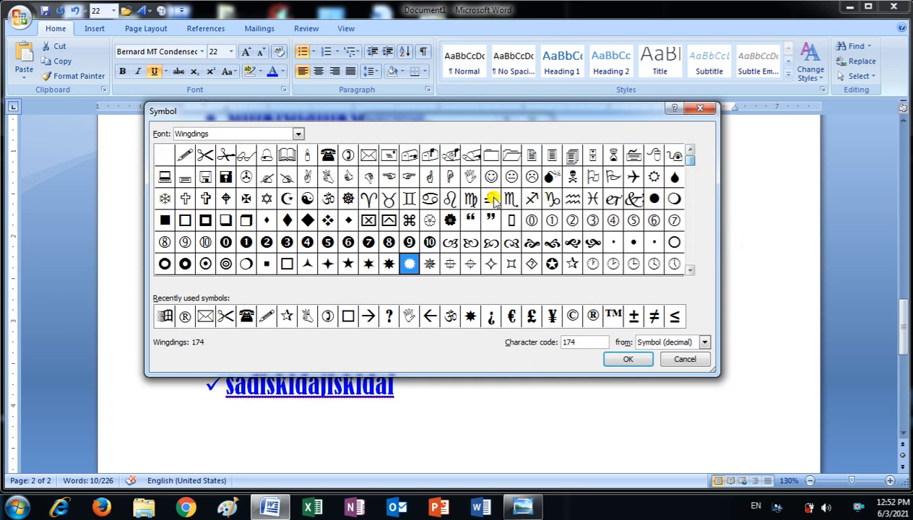
# Step: Try the Viner Hand ITC font for the bullet symbols and switch back to Wingdings
pyautogui.click(297, 134)
pyautogui.click(224, 145)
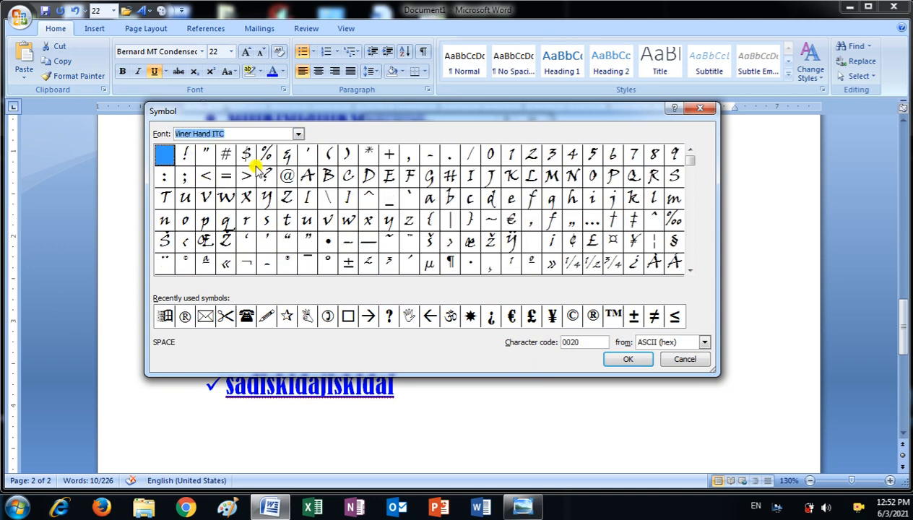
pyautogui.click(298, 134)
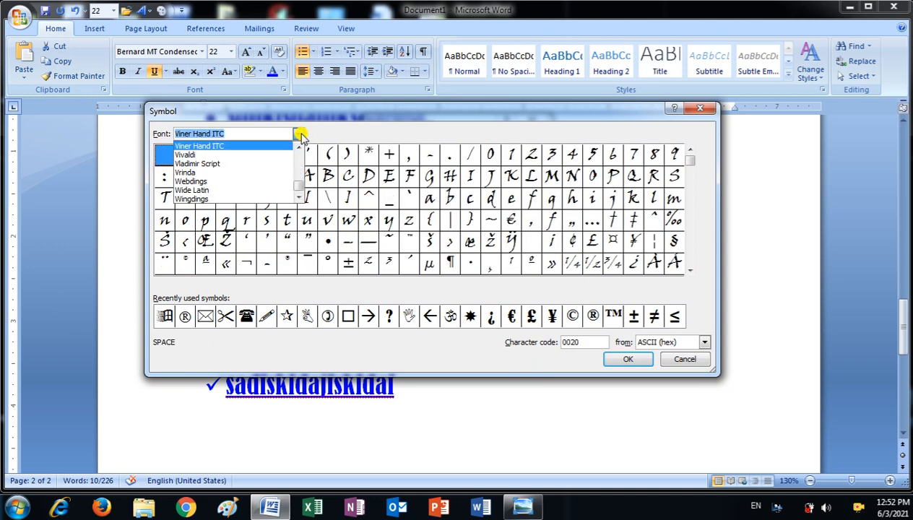
pyautogui.scroll(-1, 202, 173)
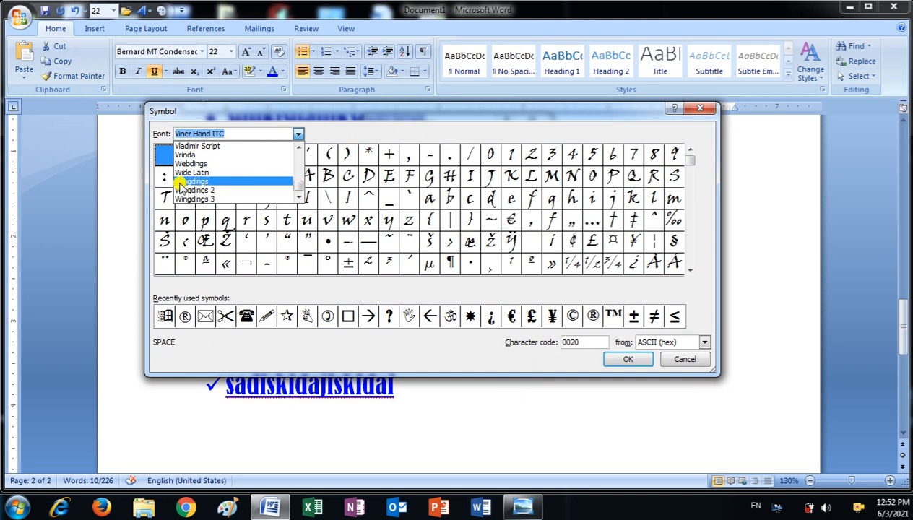
pyautogui.click(195, 181)
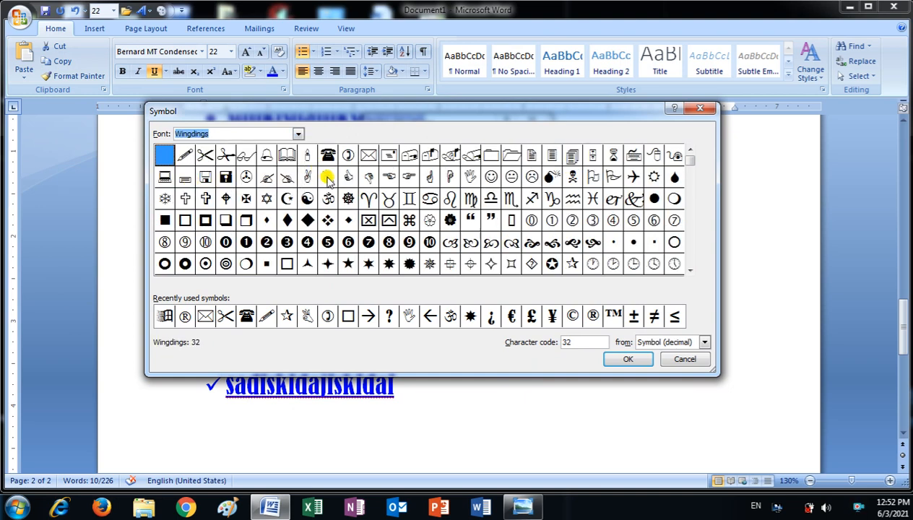
# Step: Define the right-pointing hand symbol, Wingdings character 70, as the bullet of the five selected lines
pyautogui.click(409, 177)
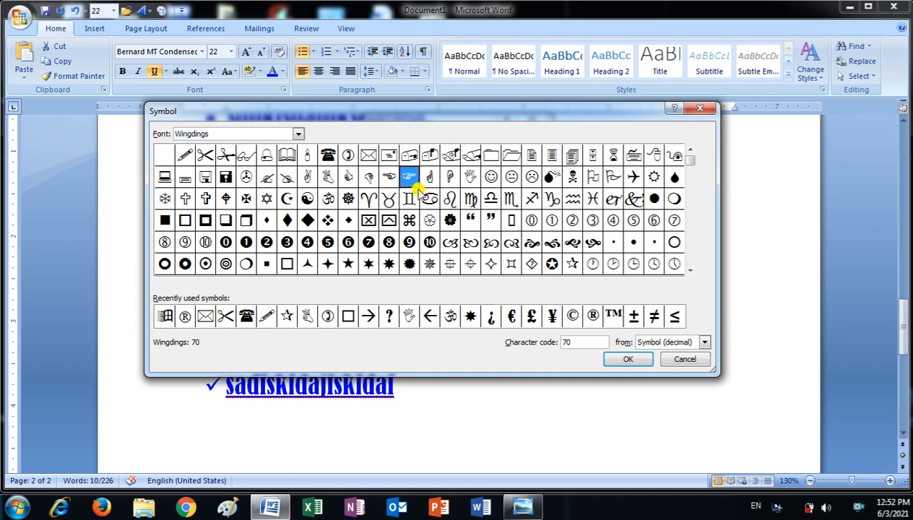
pyautogui.click(628, 358)
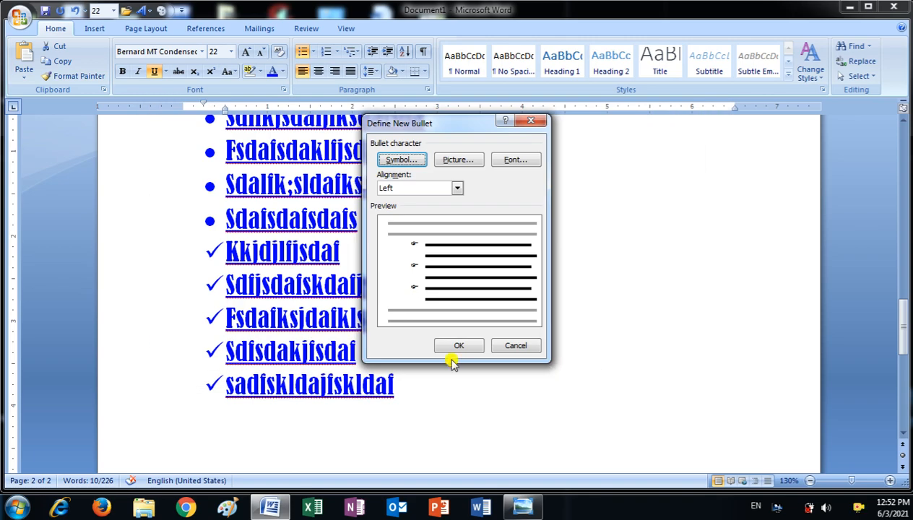
pyautogui.click(469, 346)
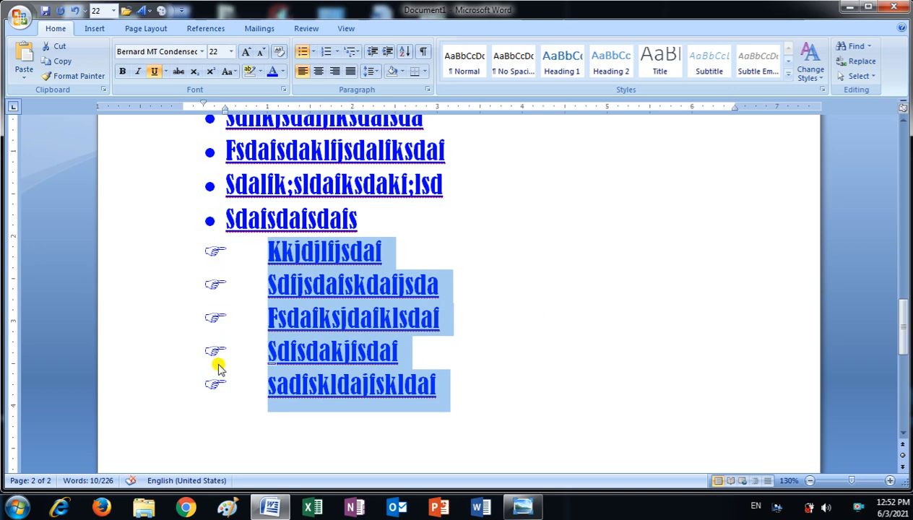
# Step: Define the Om symbol, Wingdings character 92, as the new bullet replacing the pointing hands on the five selected lines
pyautogui.click(313, 52)
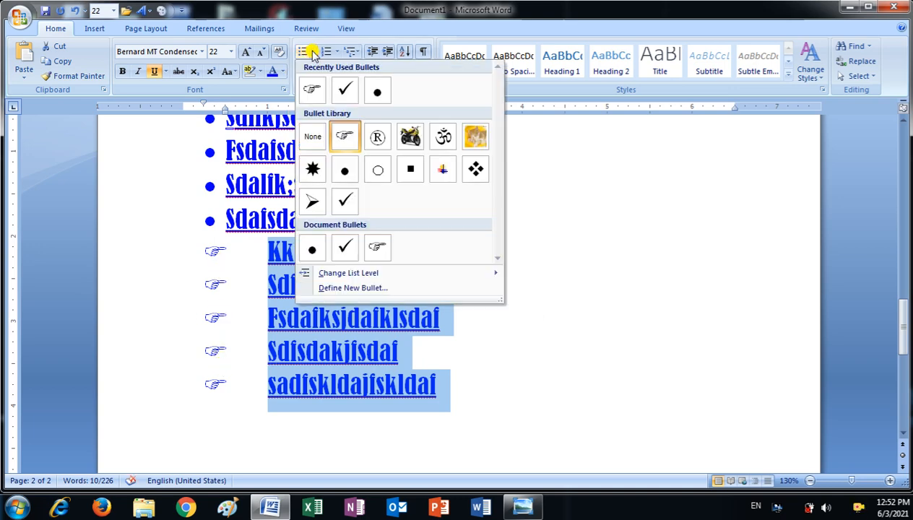
pyautogui.click(343, 287)
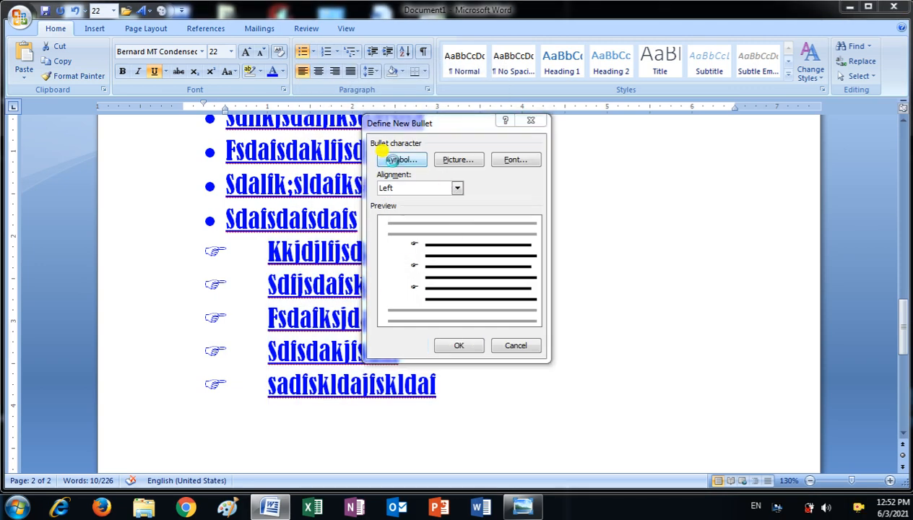
pyautogui.click(392, 163)
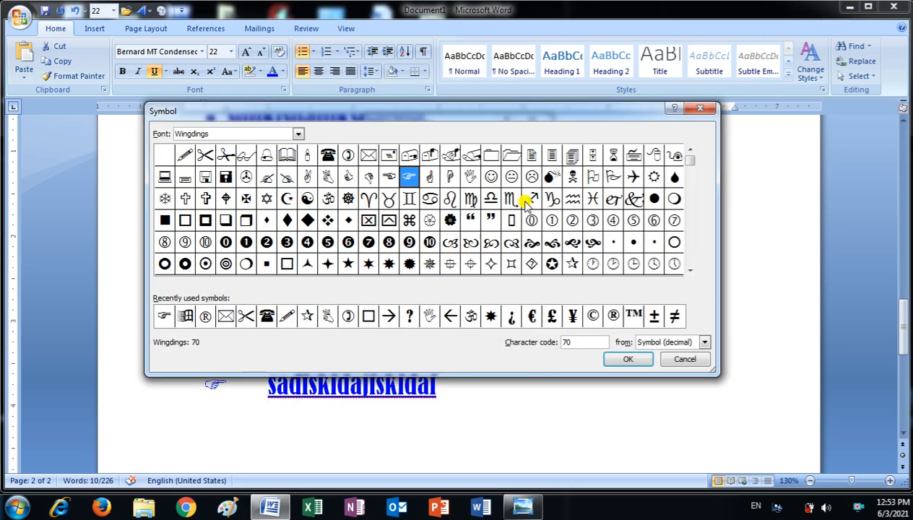
pyautogui.click(328, 200)
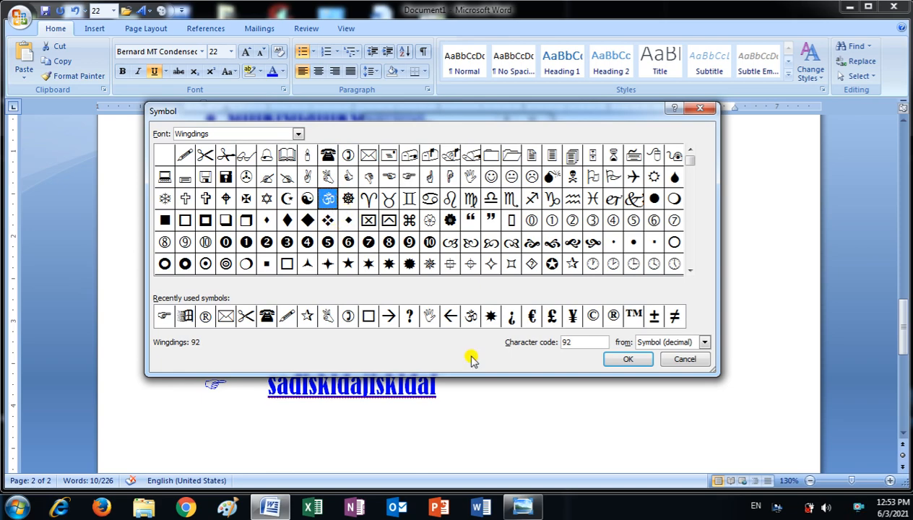
pyautogui.click(625, 359)
pyautogui.click(436, 348)
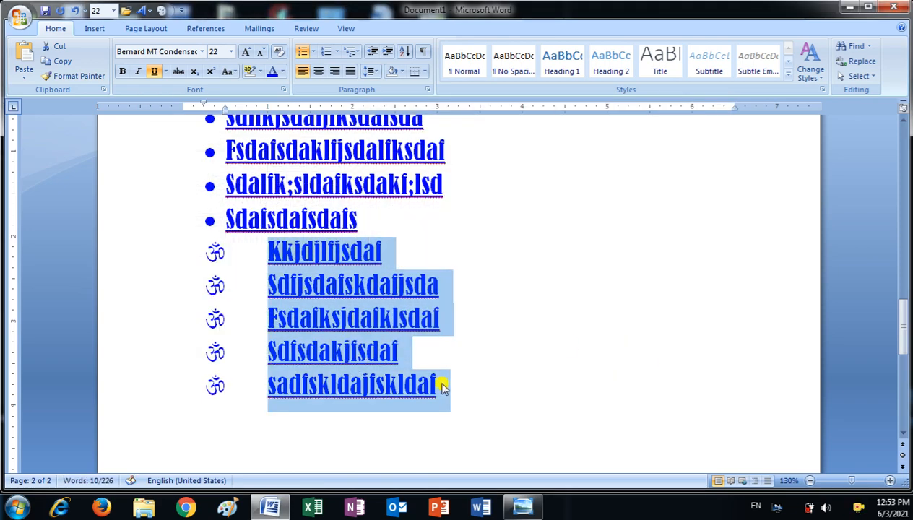
# Step: Append "ssflkjsdalfsdaf" to the last Om-bulleted item, add the items "Sdafsdajfsda" and "Fsdafsdf", and end the list
pyautogui.click(472, 381)
pyautogui.write('ssfilkjsdalfsdaf')
pyautogui.press('Return')
pyautogui.write('sdafsdajfsda')
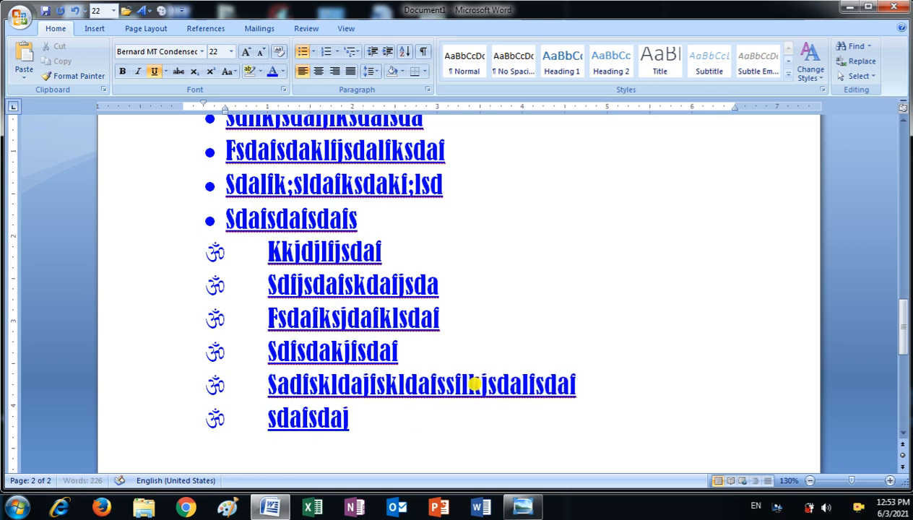
pyautogui.press('Return')
pyautogui.write('fsdafsdf')
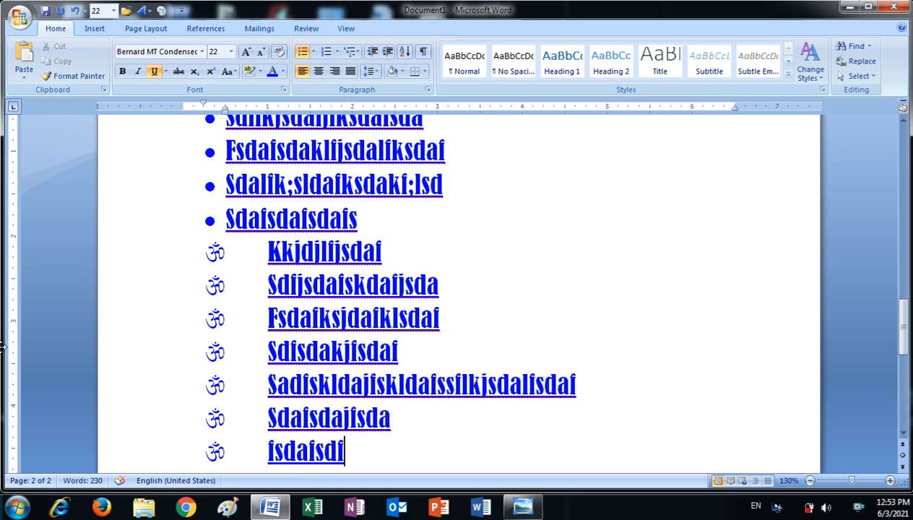
pyautogui.press('Return')
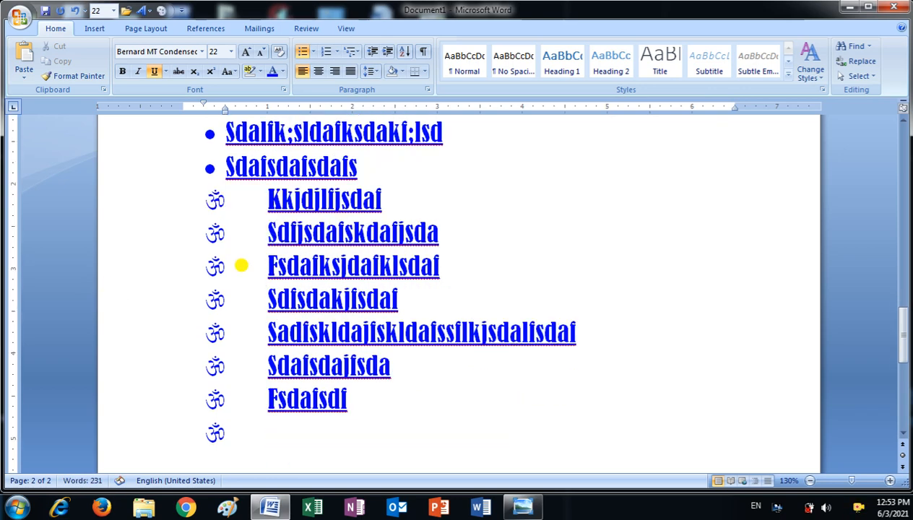
pyautogui.scroll(-2, 224, 267)
pyautogui.press('Return')
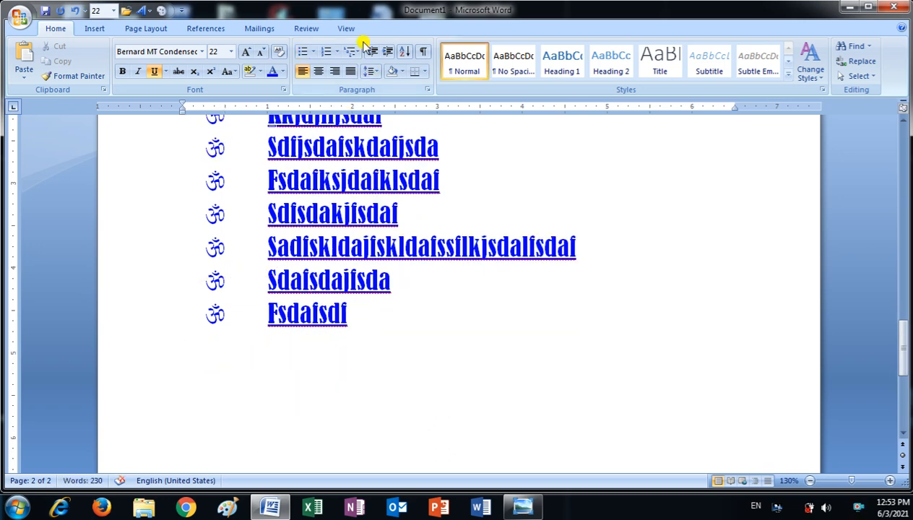
# Step: Define the green sphere picture as a new picture bullet on the empty line below the Om-bulleted list
pyautogui.click(311, 53)
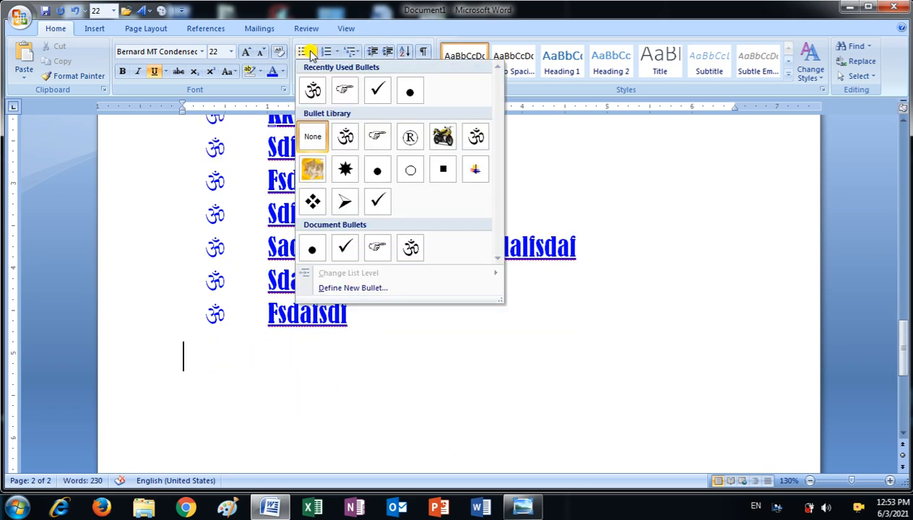
pyautogui.click(342, 286)
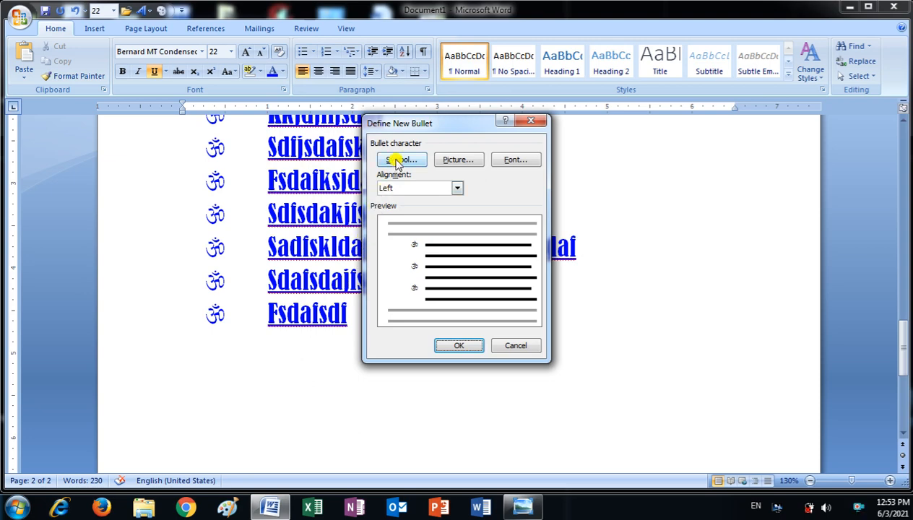
pyautogui.click(459, 160)
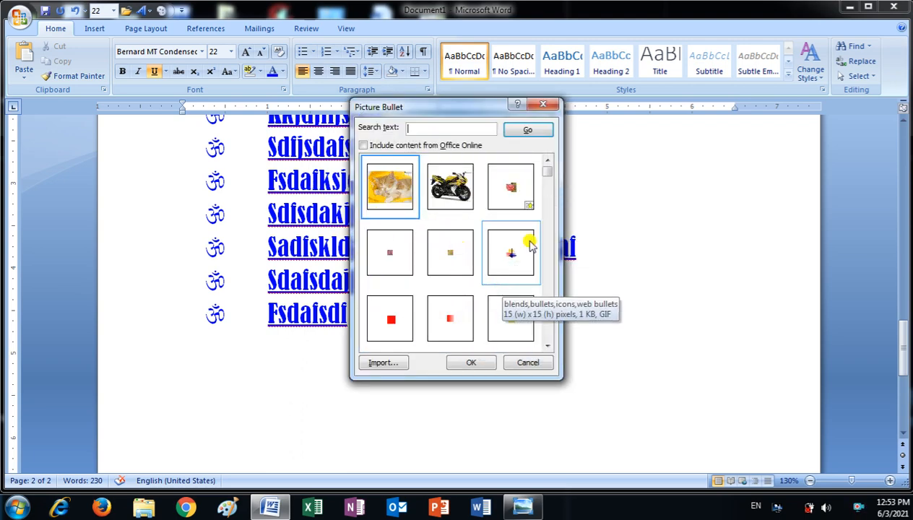
pyautogui.click(547, 178)
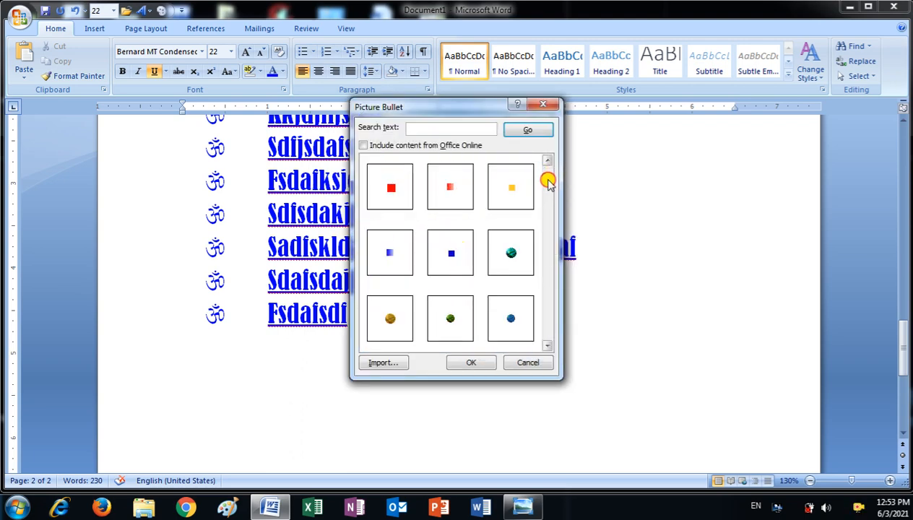
pyautogui.moveTo(547, 181)
pyautogui.mouseDown()
pyautogui.moveTo(550, 330)
pyautogui.moveTo(572, 157)
pyautogui.moveTo(556, 236)
pyautogui.moveTo(555, 184)
pyautogui.mouseUp()
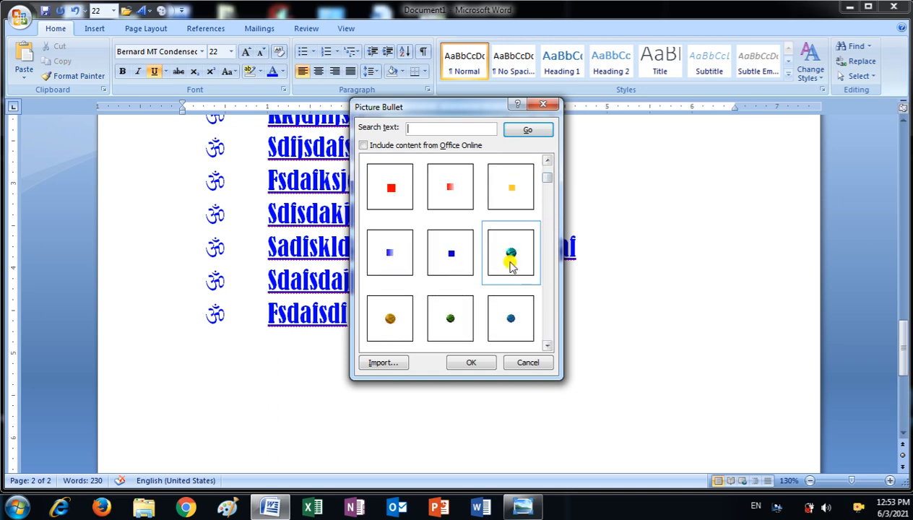
pyautogui.click(509, 257)
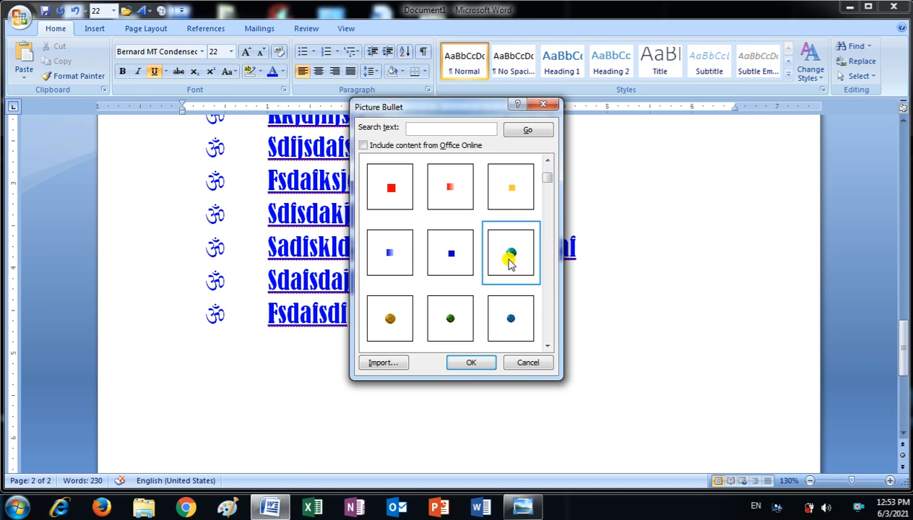
pyautogui.click(470, 363)
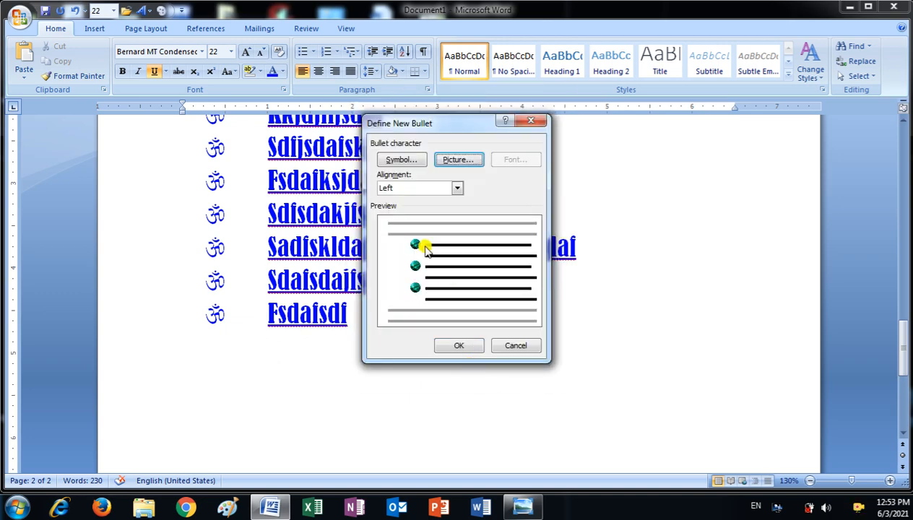
pyautogui.click(449, 348)
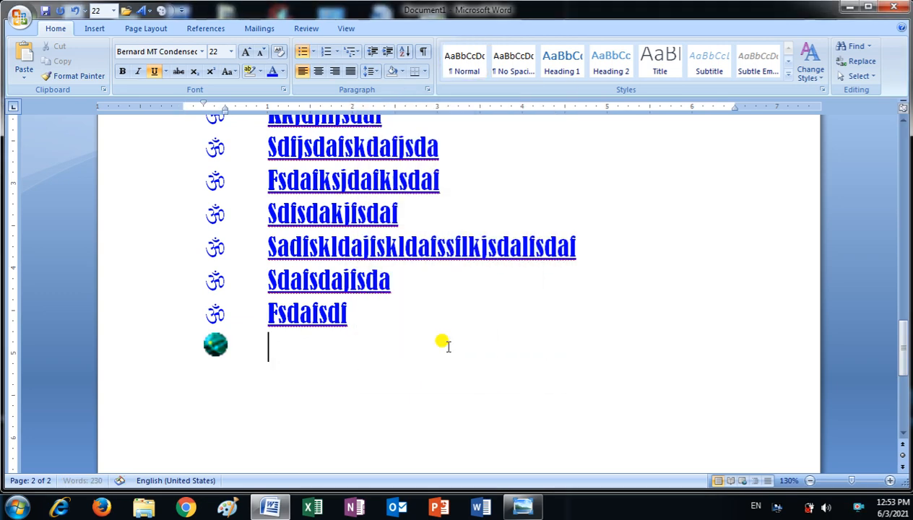
# Step: Enter four sphere-bulleted items: "jsdaflksdajfsdafsda", "fsdafksda;fsdaf", "sdafsdkfj;sdaf" and "sdafsdafsdafsda"
pyautogui.write('jsdaflksdajfsdafsda')
pyautogui.press('Return')
pyautogui.write('fsdafksda;fsdaf')
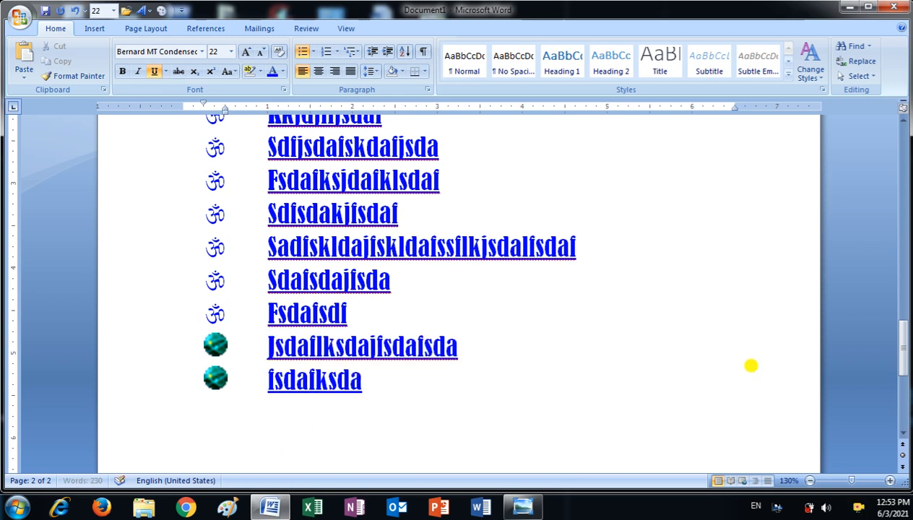
pyautogui.press('Return')
pyautogui.write('sdafsdkfj;sdaf')
pyautogui.press('Return')
pyautogui.write('sdafsdafsdafsda')
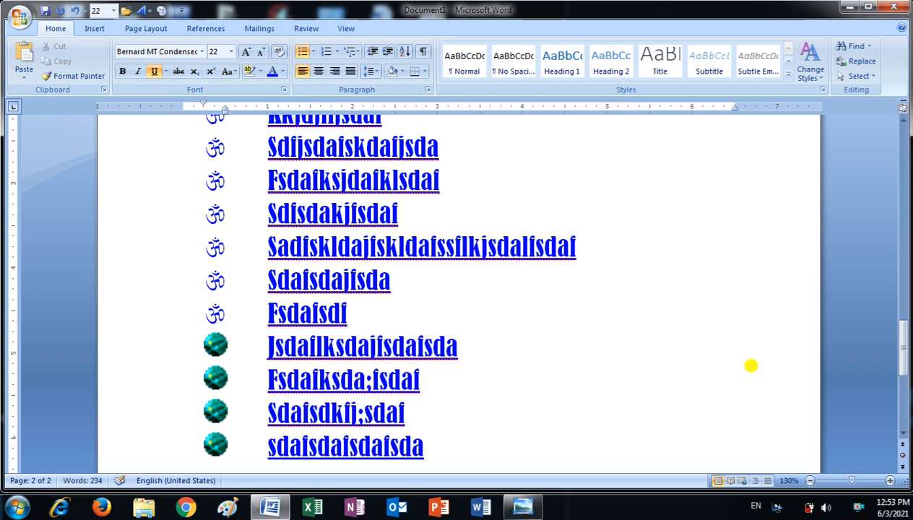
# Step: Reduce the font size of the Om-bulleted and sphere-bulleted lines to 16
pyautogui.moveTo(427, 445); pyautogui.dragTo(161, 118)
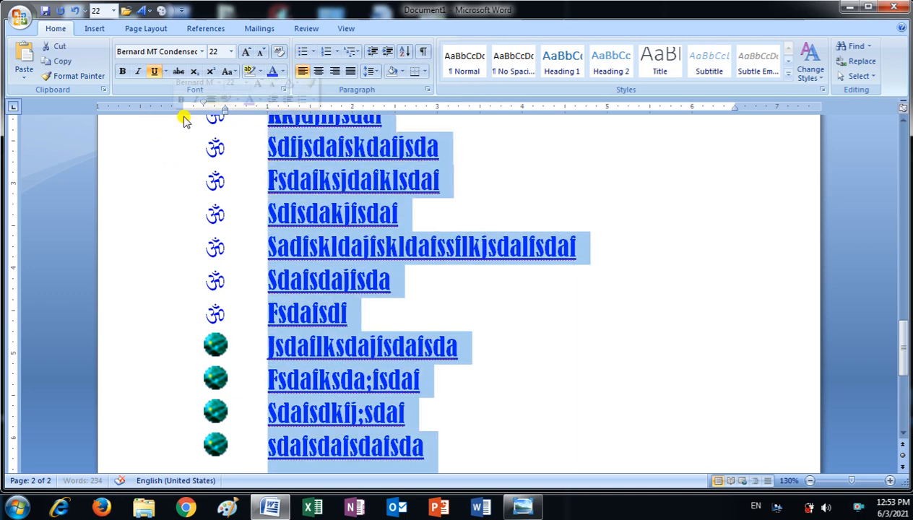
pyautogui.click(261, 51)
pyautogui.click(261, 52)
pyautogui.click(262, 51)
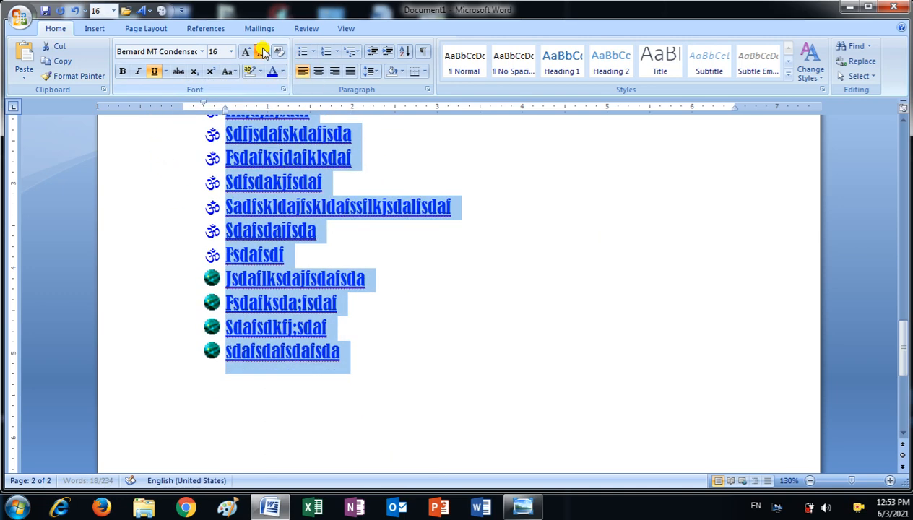
# Step: Try font size 10 on the selected bulleted lines and return them to size 16
pyautogui.click(261, 51)
pyautogui.click(261, 51)
pyautogui.click(261, 51)
pyautogui.click(261, 51)
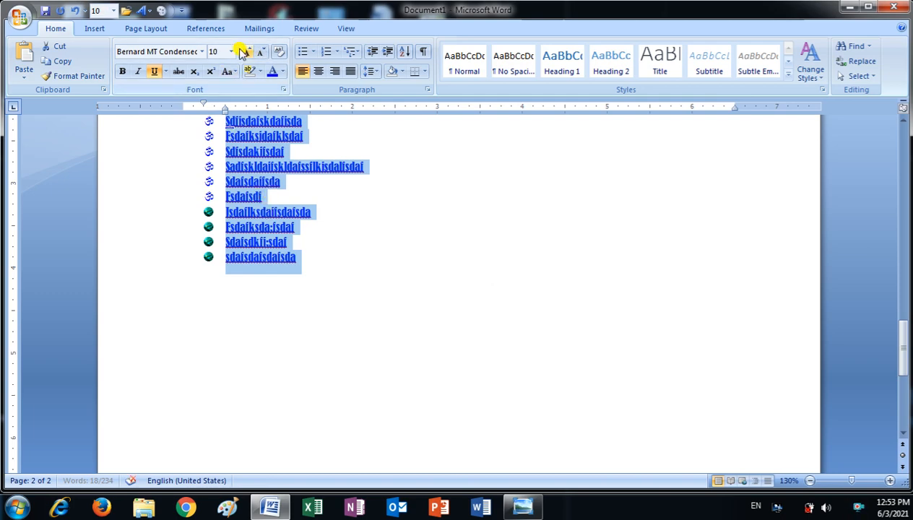
pyautogui.click(245, 51)
pyautogui.click(246, 51)
pyautogui.click(246, 52)
pyautogui.click(245, 51)
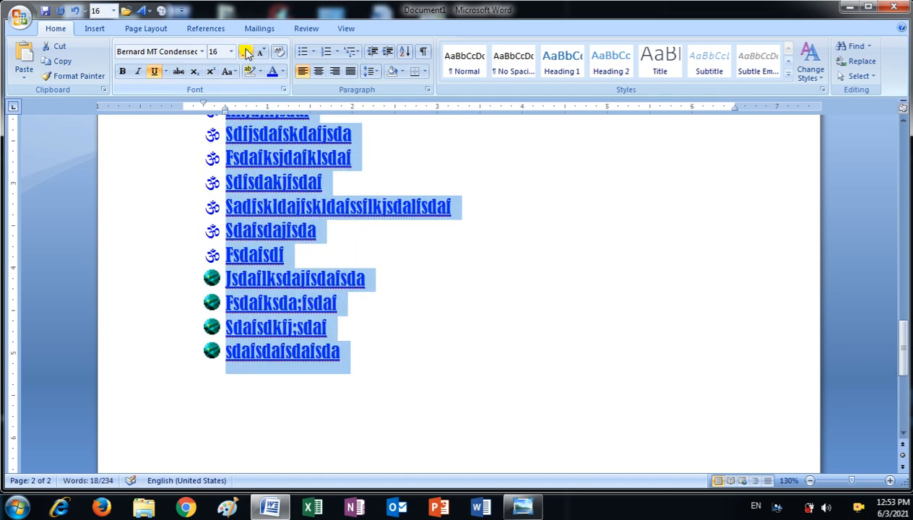
# Step: Deselect the lines and end the sphere-bulleted list with an empty unbulleted line after its last item
pyautogui.click(351, 341)
pyautogui.click(645, 287)
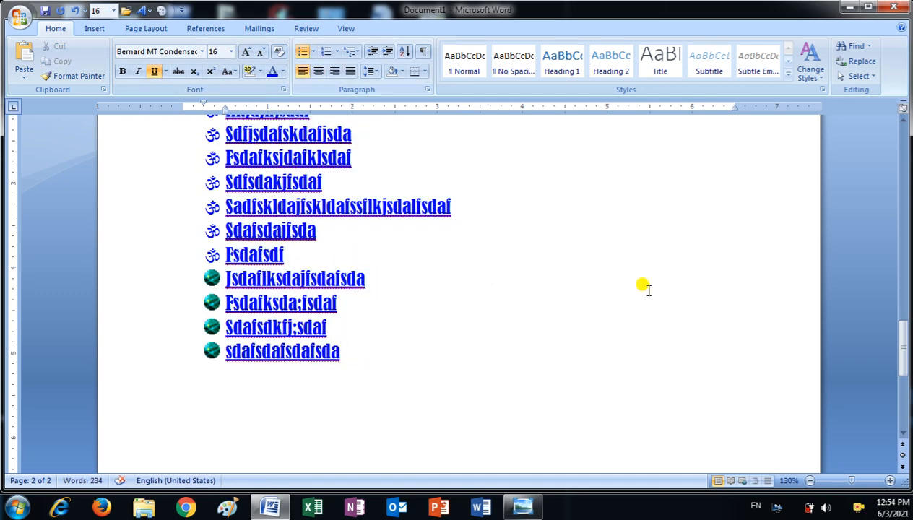
pyautogui.press('Return')
pyautogui.press('Return')
pyautogui.scroll(-2, 401, 336)
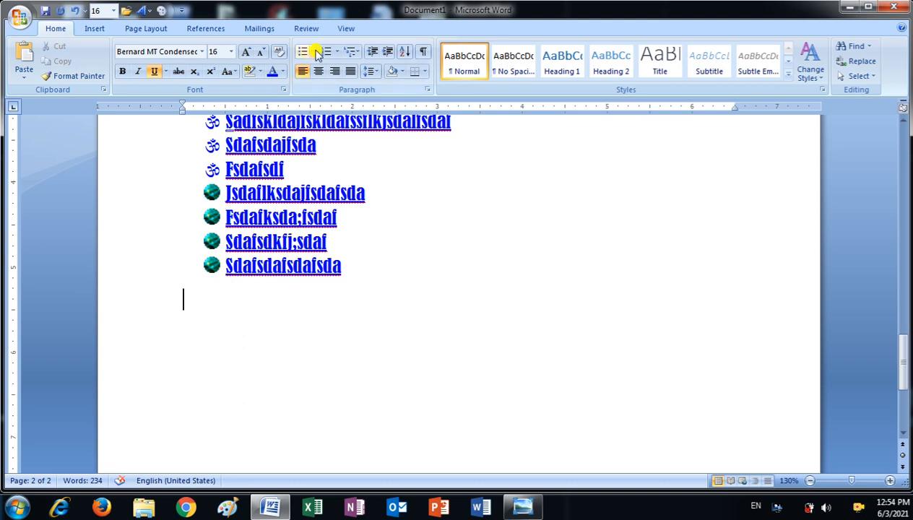
# Step: Start defining a new picture bullet for the empty line and open the import of a custom picture
pyautogui.click(314, 50)
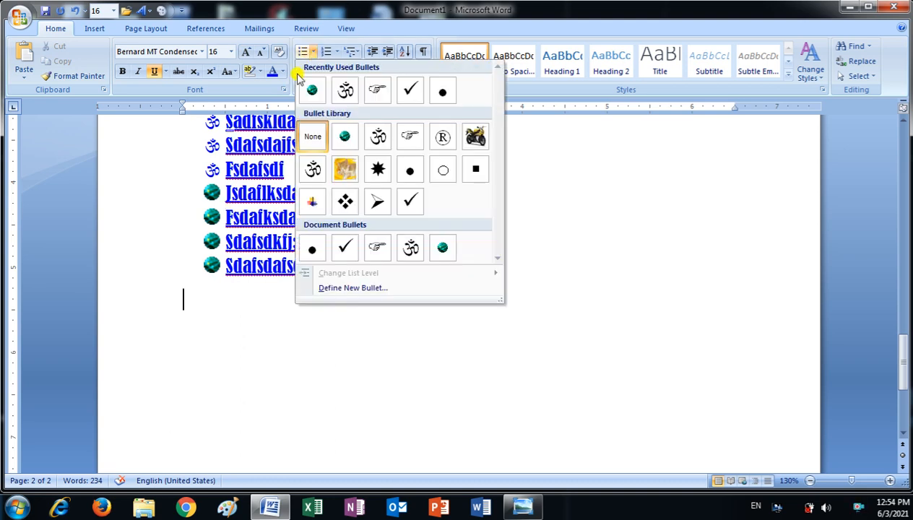
pyautogui.click(349, 288)
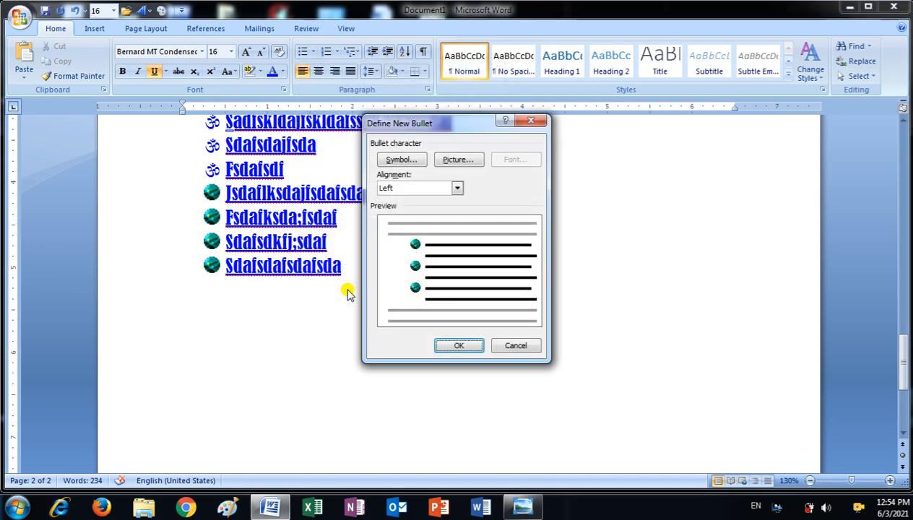
pyautogui.click(457, 157)
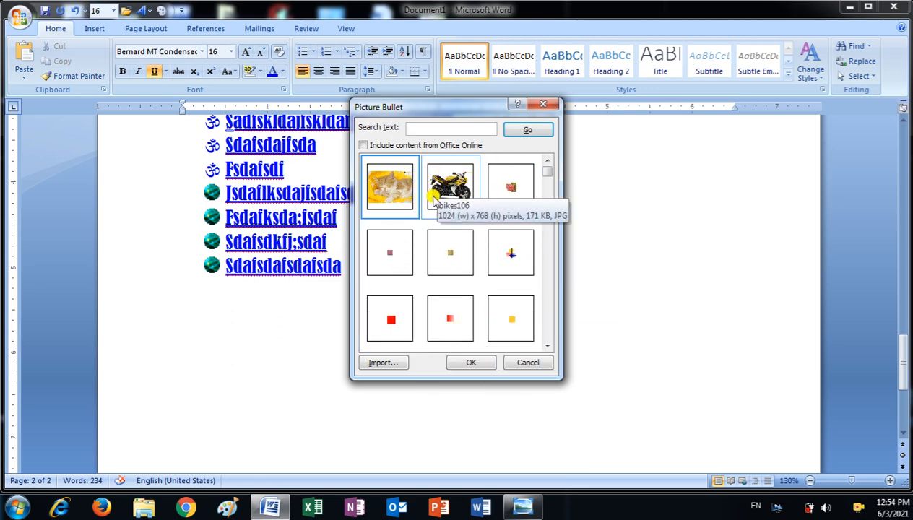
pyautogui.click(382, 364)
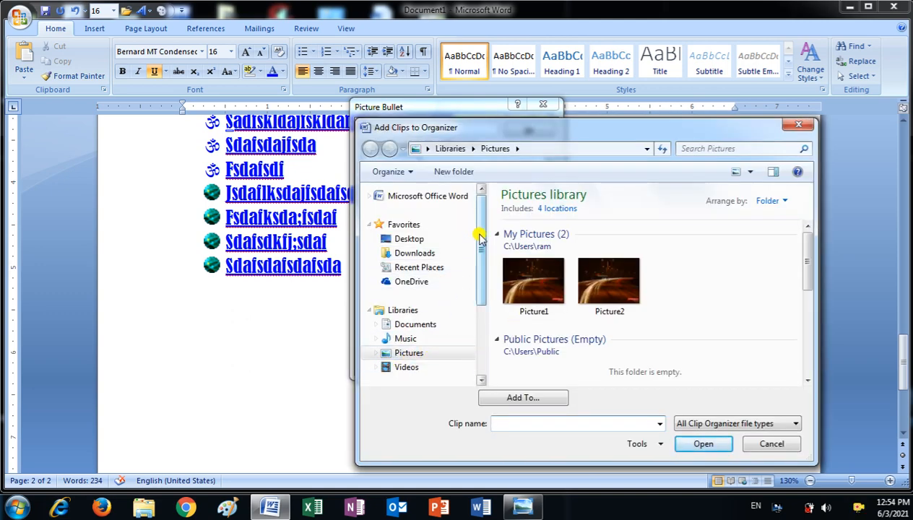
# Step: Browse to the "bike wallpaper" folder inside WALLPAPERS\wallpaper on Local Disk (D:)
pyautogui.moveTo(480, 238); pyautogui.dragTo(480, 314)
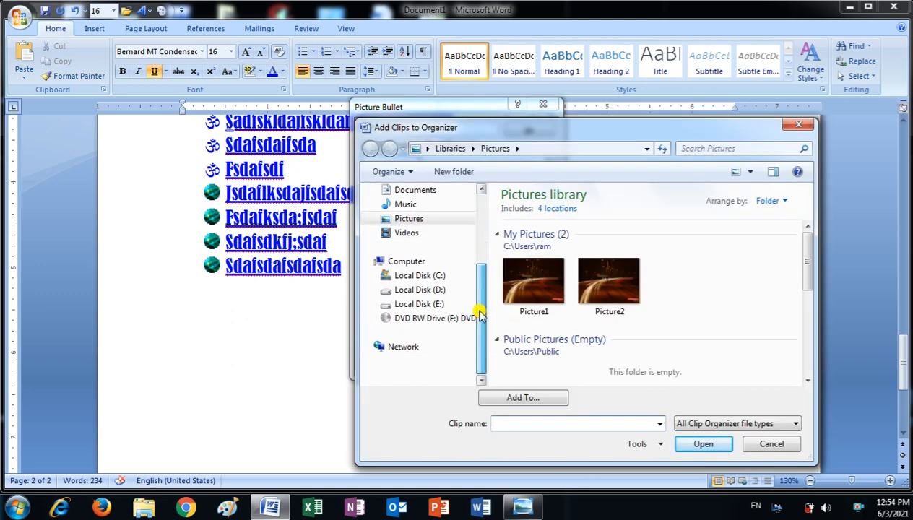
pyautogui.scroll(1, 480, 315)
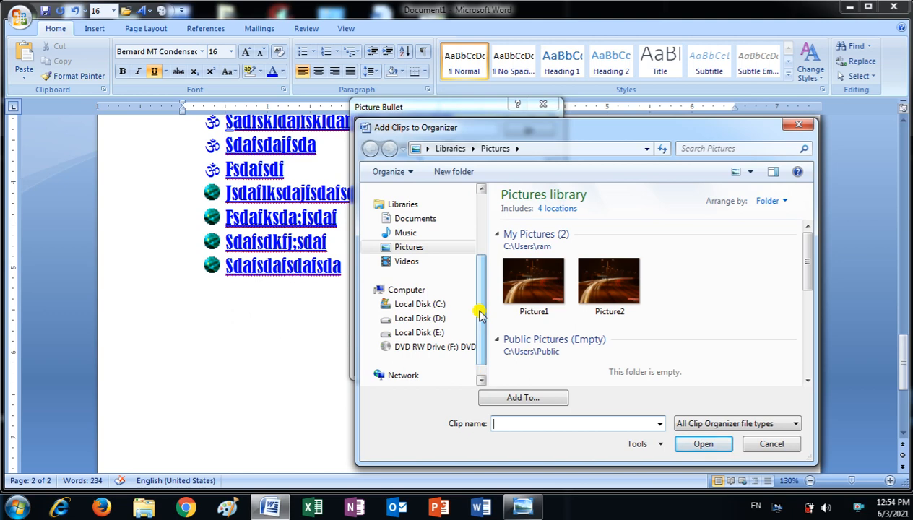
pyautogui.click(430, 321)
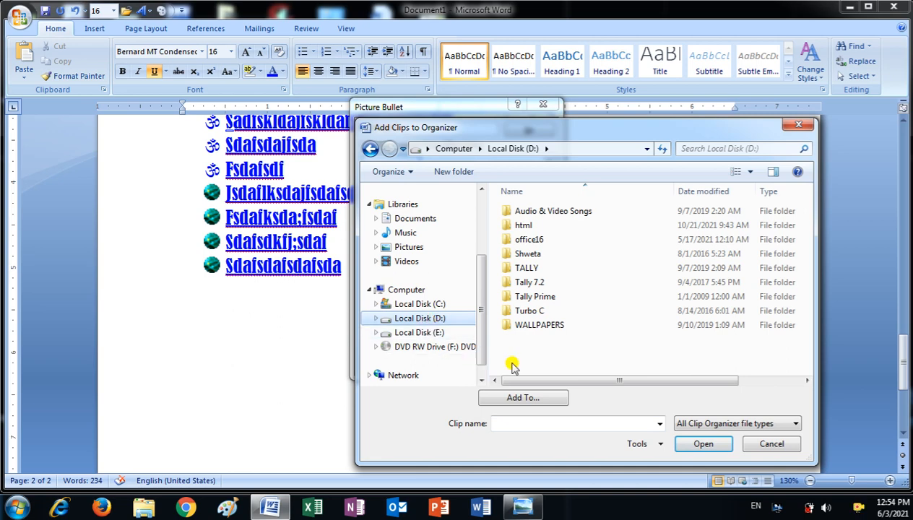
pyautogui.click(538, 326)
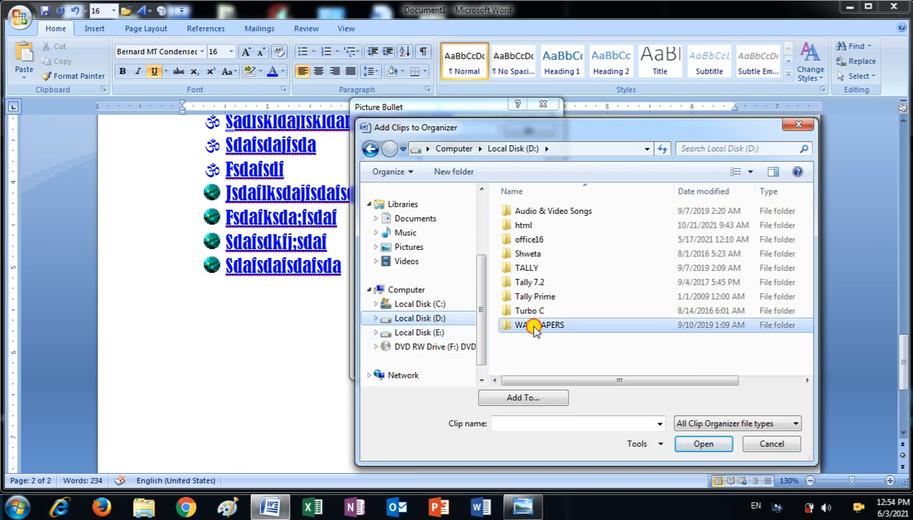
pyautogui.click(711, 445)
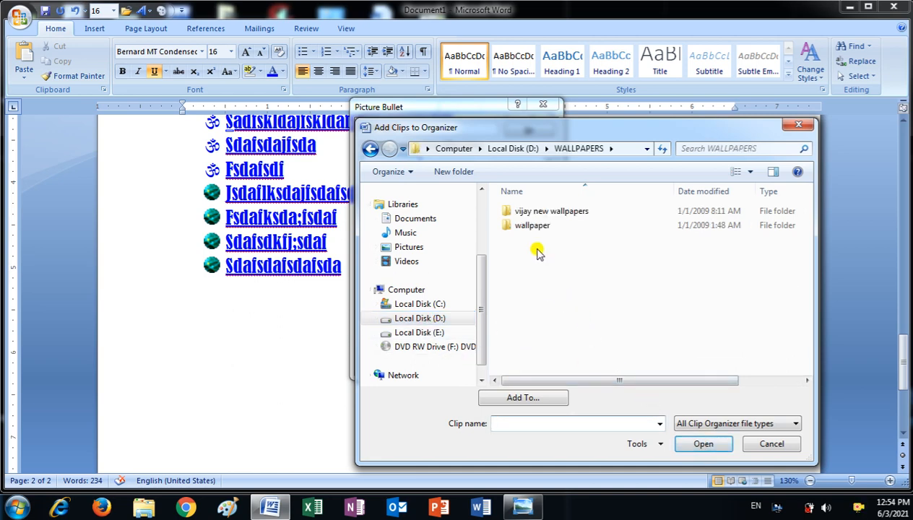
pyautogui.click(533, 226)
pyautogui.click(702, 443)
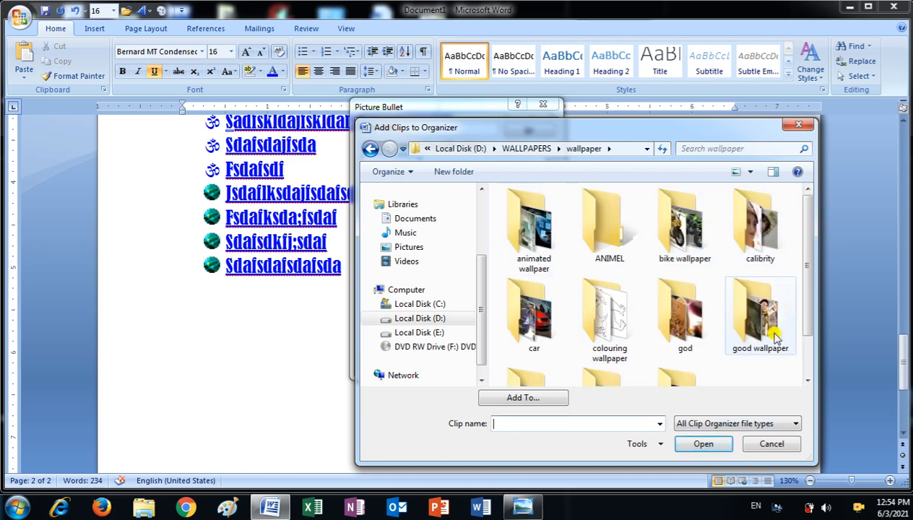
pyautogui.click(662, 233)
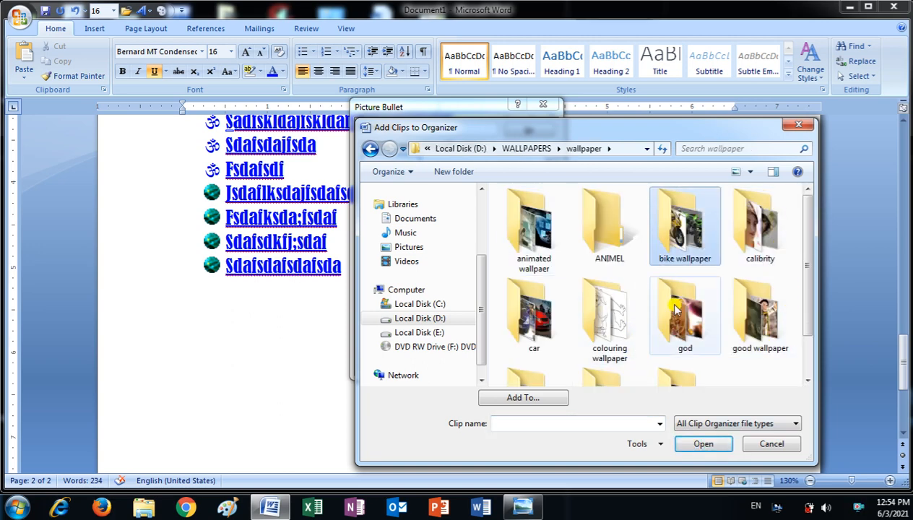
pyautogui.click(701, 444)
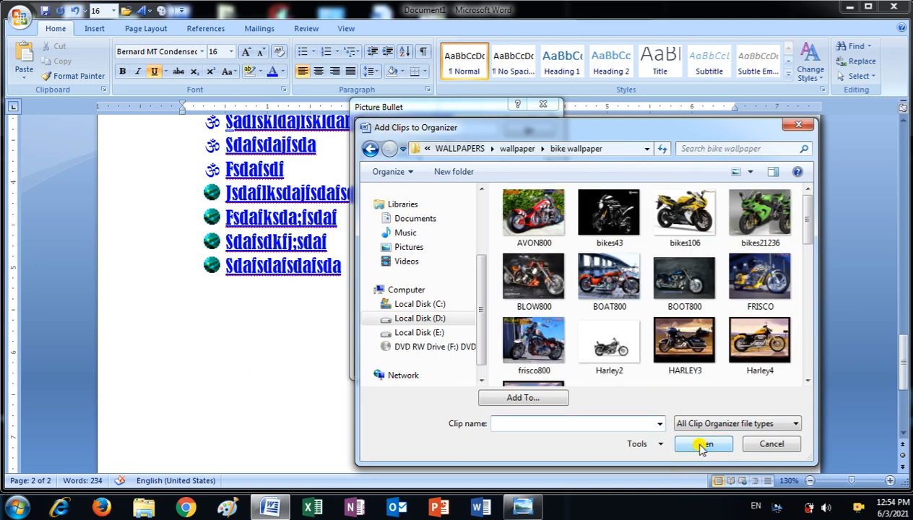
# Step: Add the picture bikes106 to the picture bullets and apply the motorcycle as the new bullet on the empty line
pyautogui.click(675, 219)
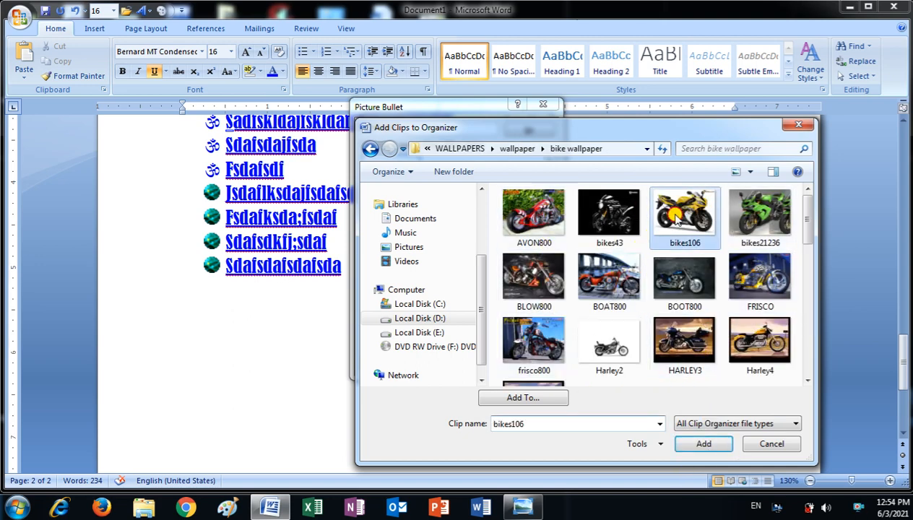
pyautogui.click(707, 444)
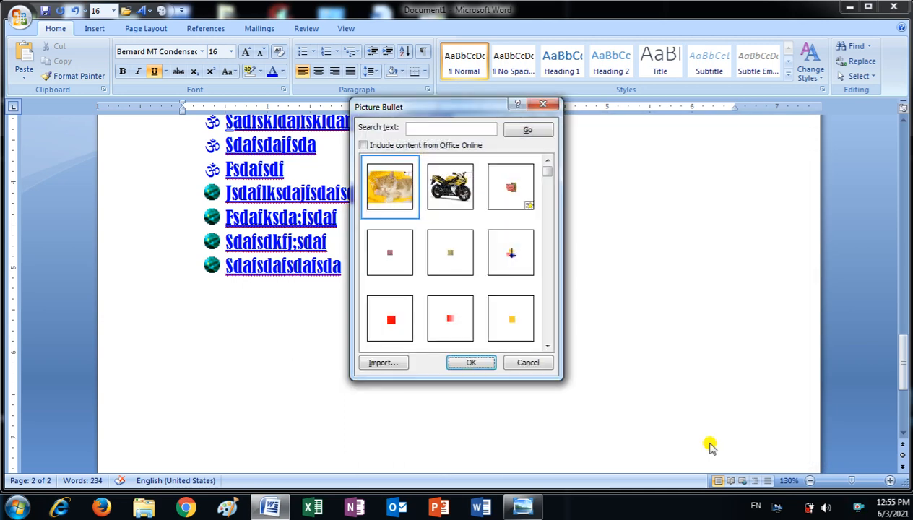
pyautogui.click(451, 186)
pyautogui.click(470, 361)
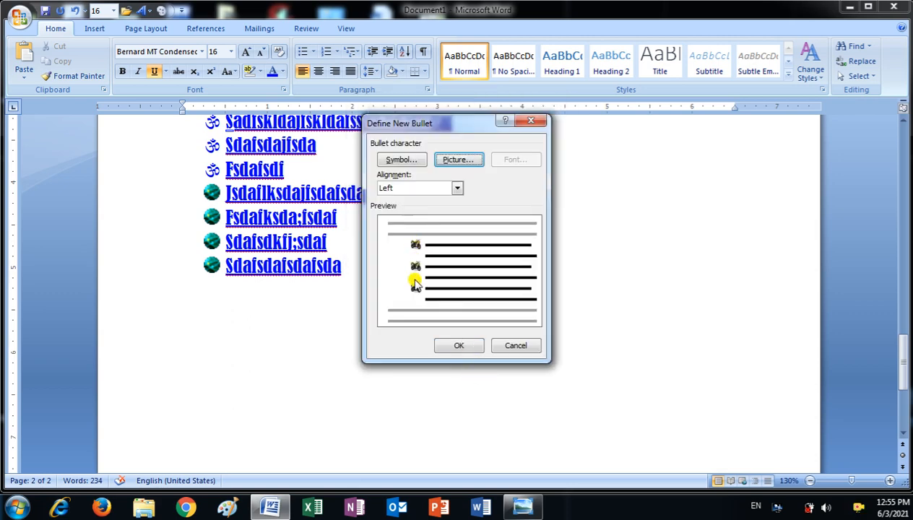
pyautogui.click(456, 348)
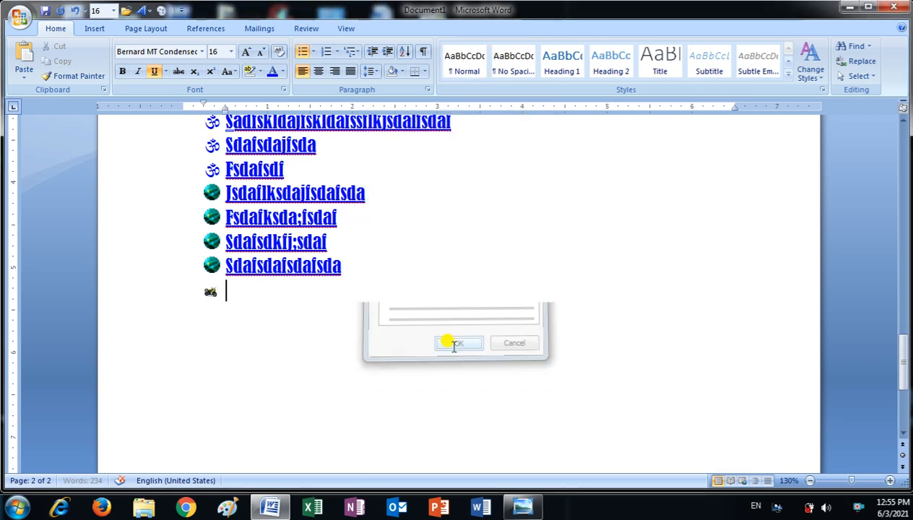
# Step: Enter five motorcycle-bulleted items: "lkjasdlkfjsdaf", "sdafskdajfsda", "fsdafkljsdalf", "sdafsdaklfjskldaf" and "sdafsdalkfjsdafsdfsdfkljsda;fsdafsdaf"
pyautogui.write('lkjasdlkfjsdaf')
pyautogui.press('Return')
pyautogui.write('sdafskdajfsda')
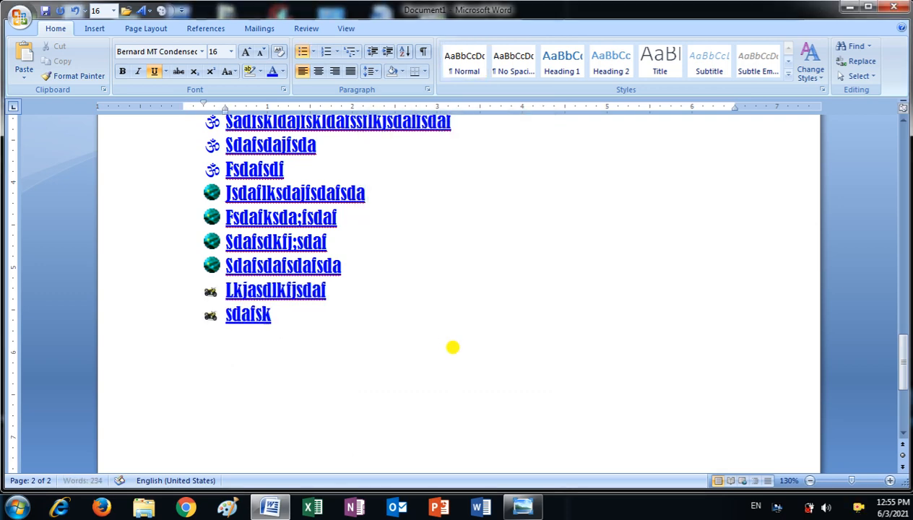
pyautogui.press('Return')
pyautogui.write('fsdafkljsdalf')
pyautogui.press('Return')
pyautogui.write('sdafsdaklfjskldaf')
pyautogui.press('Return')
pyautogui.write('sdafsdalkfj')
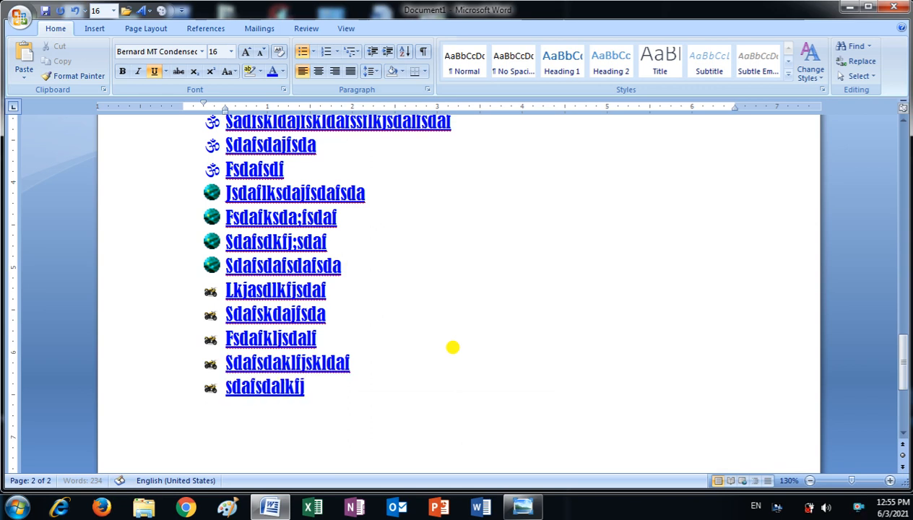
pyautogui.write('sdafsdfsdfkljsda;fsdafsdaf')
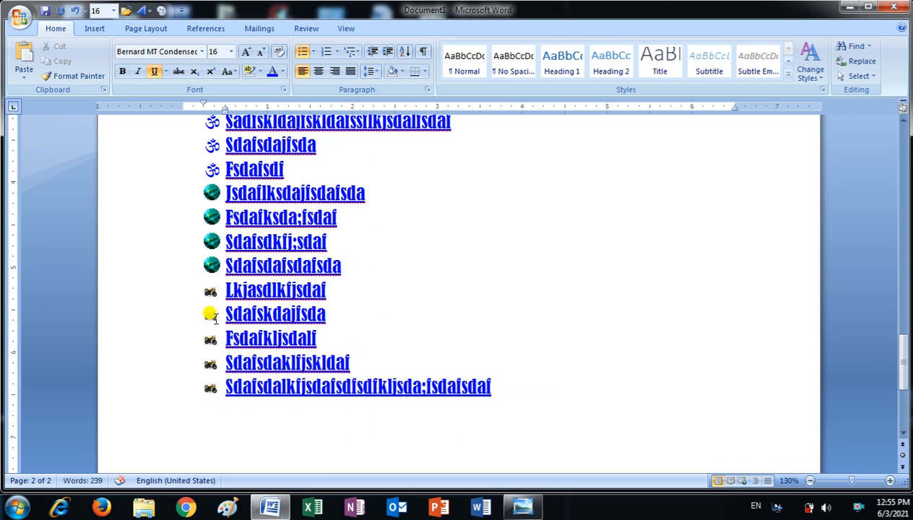
# Step: Select the motorcycle bullets of the five items and enlarge them to size 48, trying size 72 along the way
pyautogui.click(202, 288)
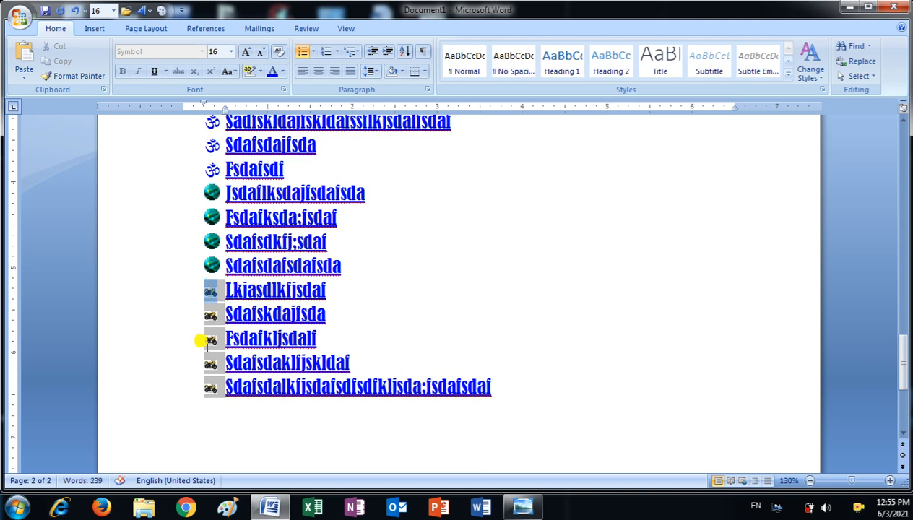
pyautogui.click(249, 51)
pyautogui.click(249, 52)
pyautogui.click(249, 52)
pyautogui.click(249, 52)
pyautogui.click(249, 52)
pyautogui.click(249, 52)
pyautogui.click(249, 52)
pyautogui.click(249, 53)
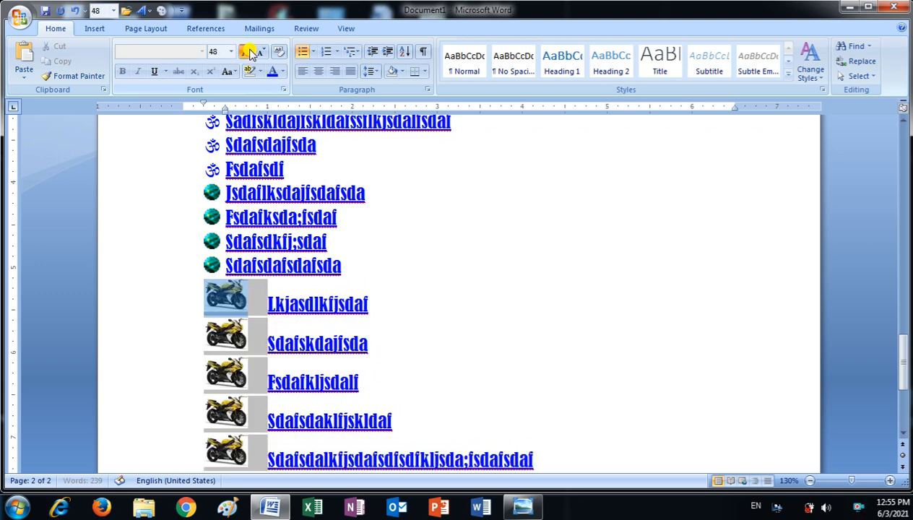
pyautogui.click(249, 53)
pyautogui.click(249, 53)
pyautogui.click(249, 53)
pyautogui.click(261, 52)
pyautogui.click(260, 52)
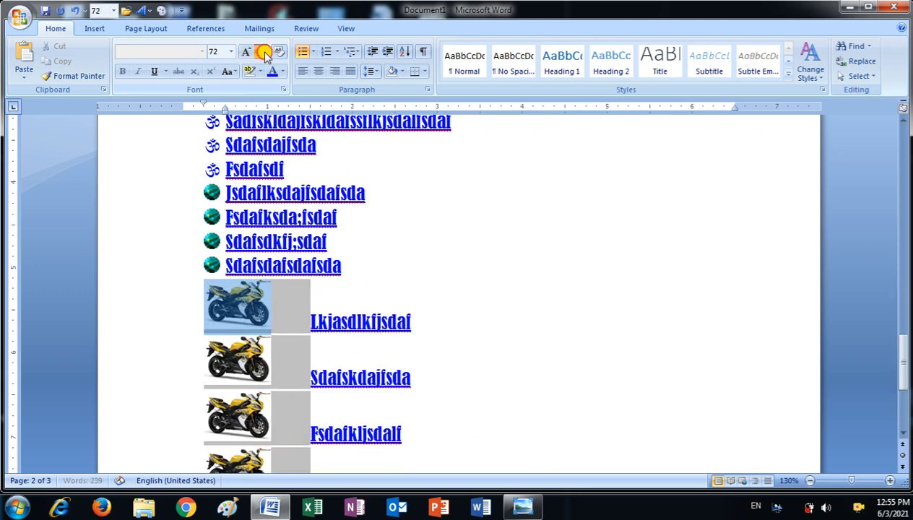
pyautogui.click(261, 52)
pyautogui.click(260, 52)
pyautogui.click(245, 52)
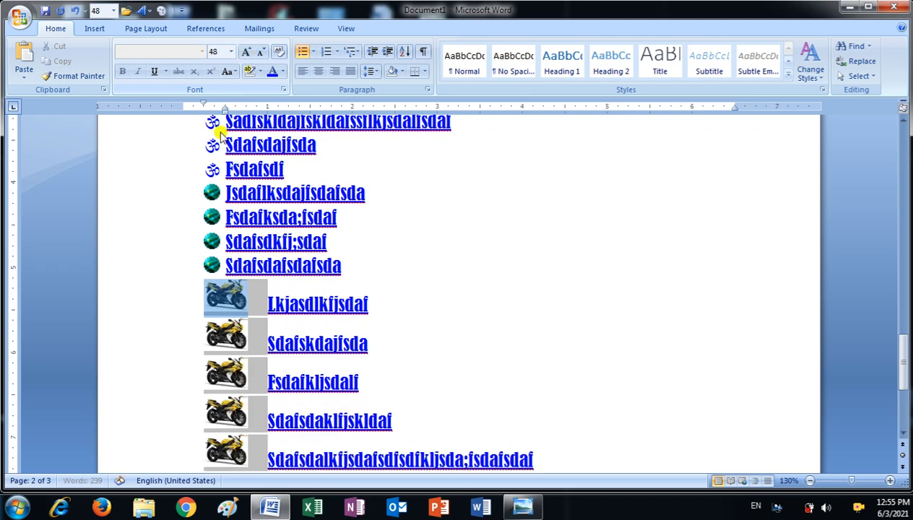
# Step: Extend the last motorcycle item with "lkdfjsdal;f" and add two more items, "sdafsdafjsdafsdafsdf" and "sdafsdafsd"
pyautogui.scroll(-2, 248, 309)
pyautogui.click(540, 332)
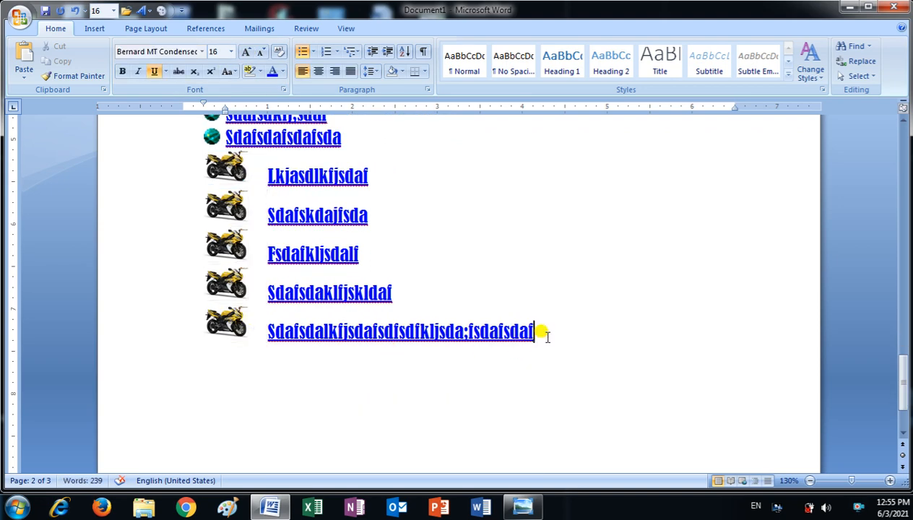
pyautogui.write('lkdfjsdal;f')
pyautogui.press('Return')
pyautogui.write('sdafsdafjsdafsdafsdf')
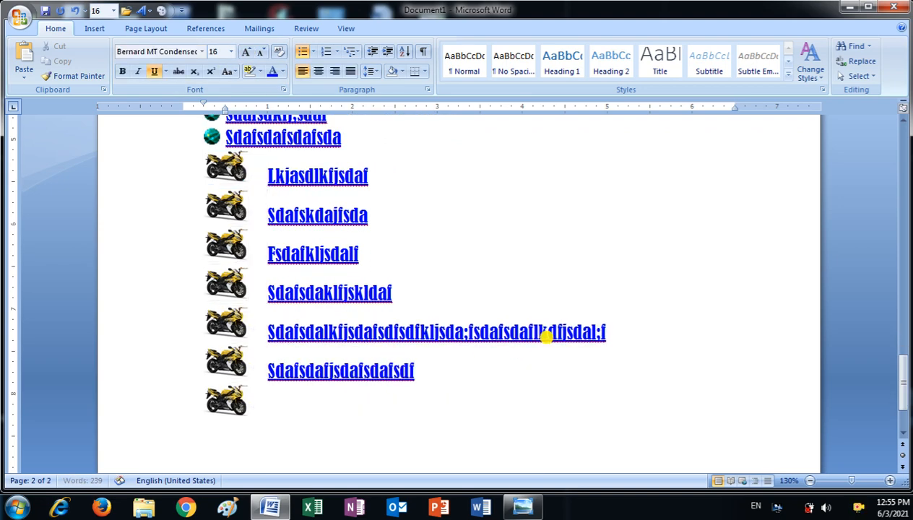
pyautogui.press('Return')
pyautogui.write('sdafsdafsd')
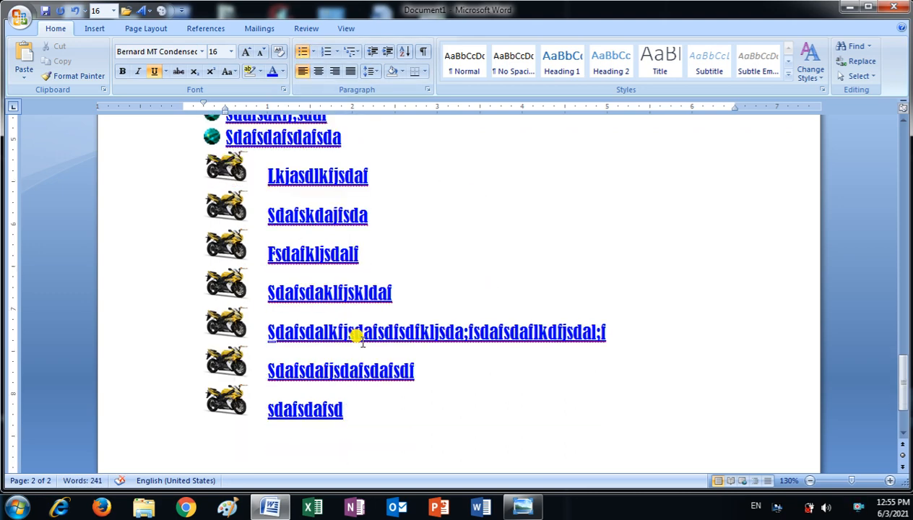
# Step: Replace the motorcycle bullets of all seven items with "1. 2. 3." numbering from the numbering library
pyautogui.moveTo(340, 409); pyautogui.dragTo(228, 167)
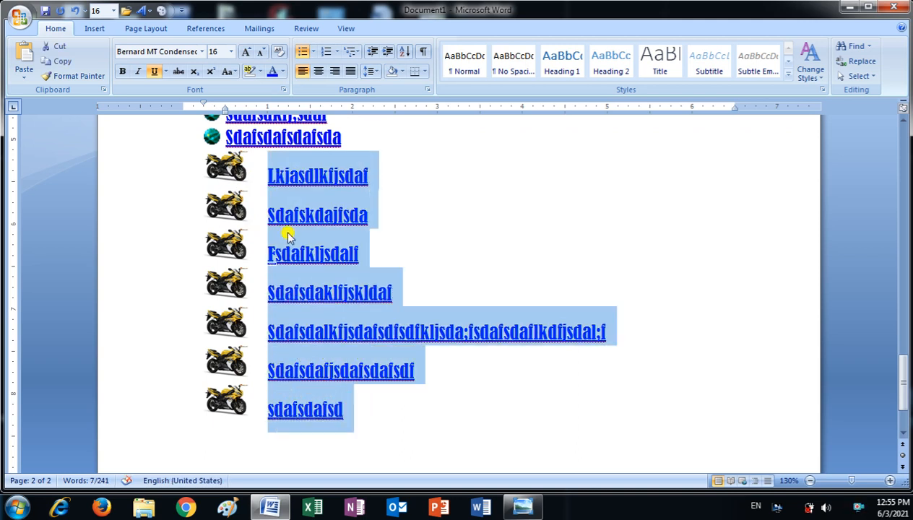
pyautogui.click(337, 57)
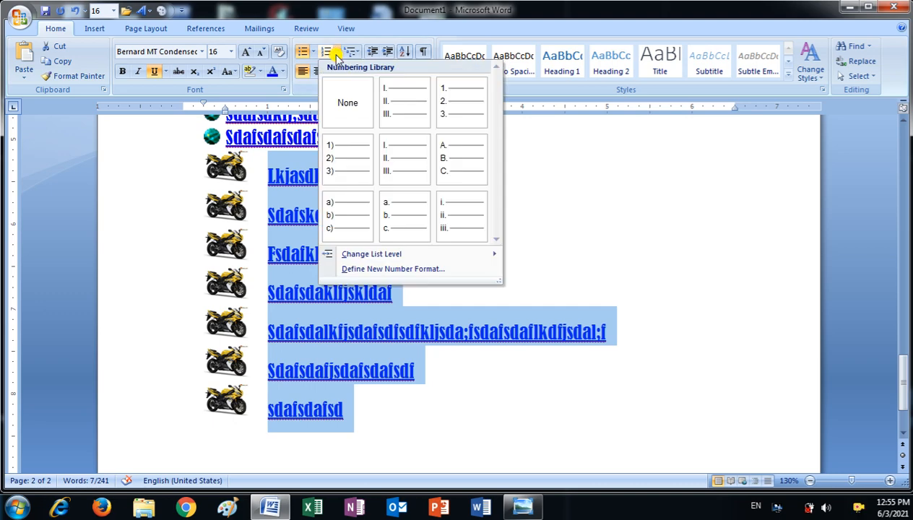
pyautogui.click(453, 101)
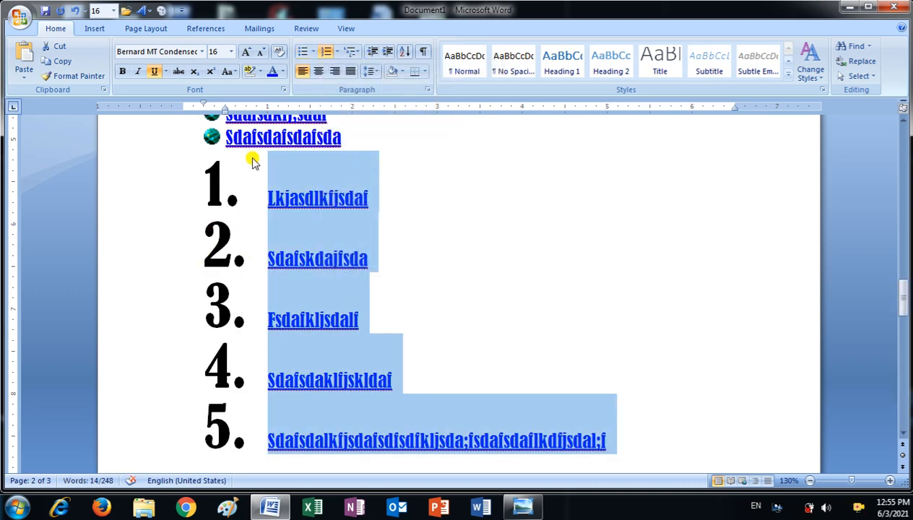
# Step: Select the list numbers alone and reduce them to size 16
pyautogui.click(211, 181)
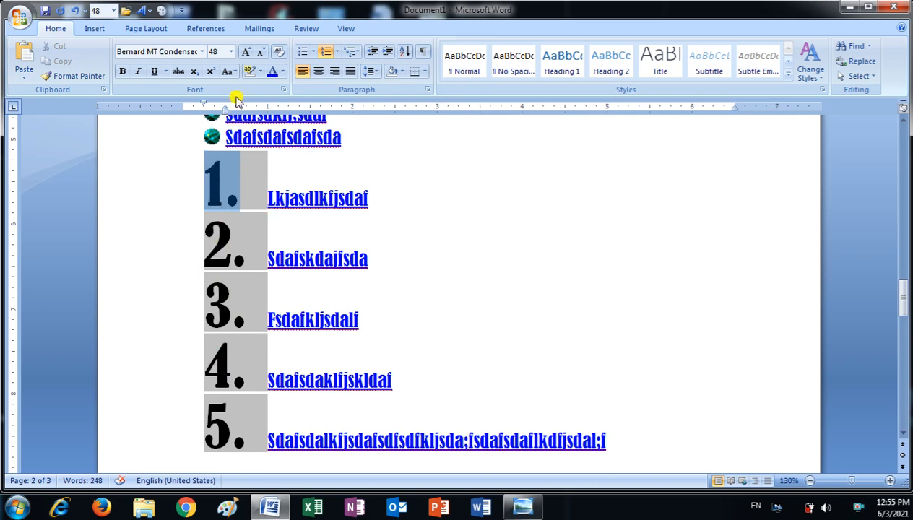
pyautogui.click(261, 52)
pyautogui.click(261, 51)
pyautogui.click(261, 52)
pyautogui.click(261, 52)
pyautogui.click(261, 52)
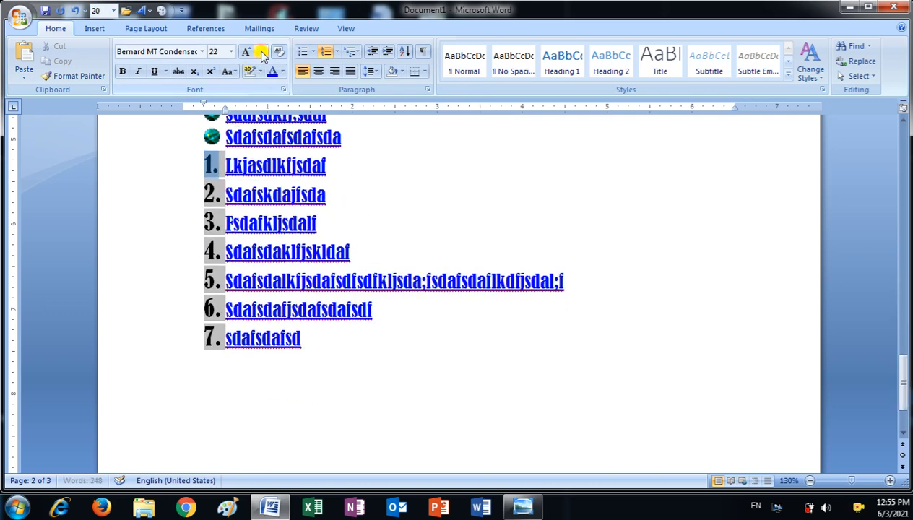
pyautogui.click(261, 52)
pyautogui.click(261, 52)
pyautogui.click(260, 52)
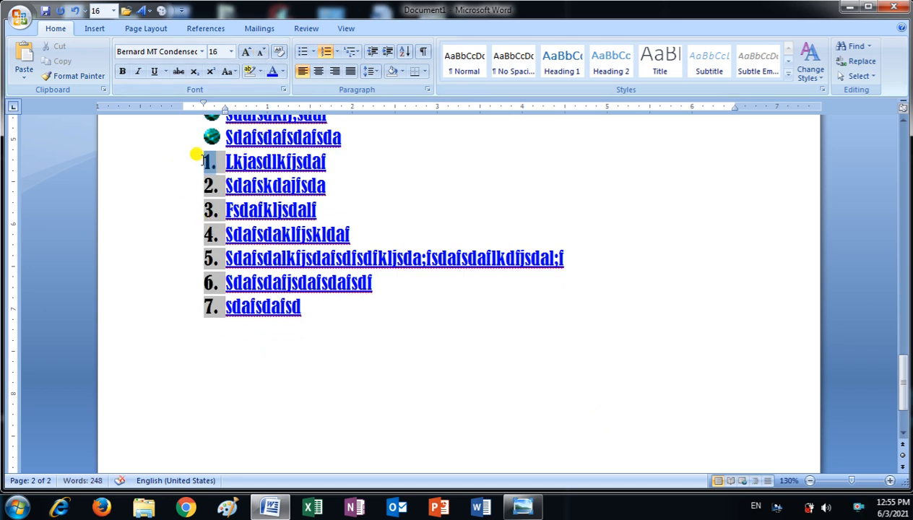
# Step: Try the list numbers at sizes 22 and 18, and return them to size 16
pyautogui.click(246, 52)
pyautogui.click(245, 52)
pyautogui.click(245, 52)
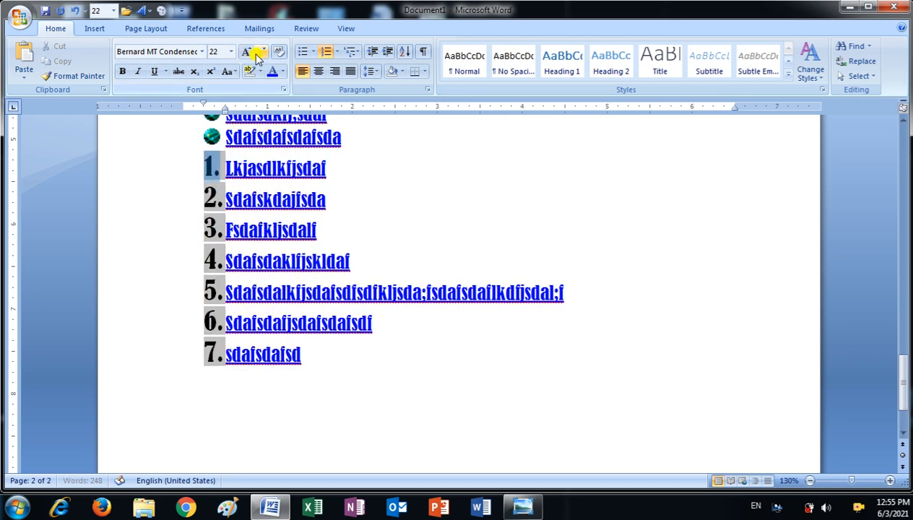
pyautogui.click(261, 52)
pyautogui.click(261, 52)
pyautogui.click(207, 155)
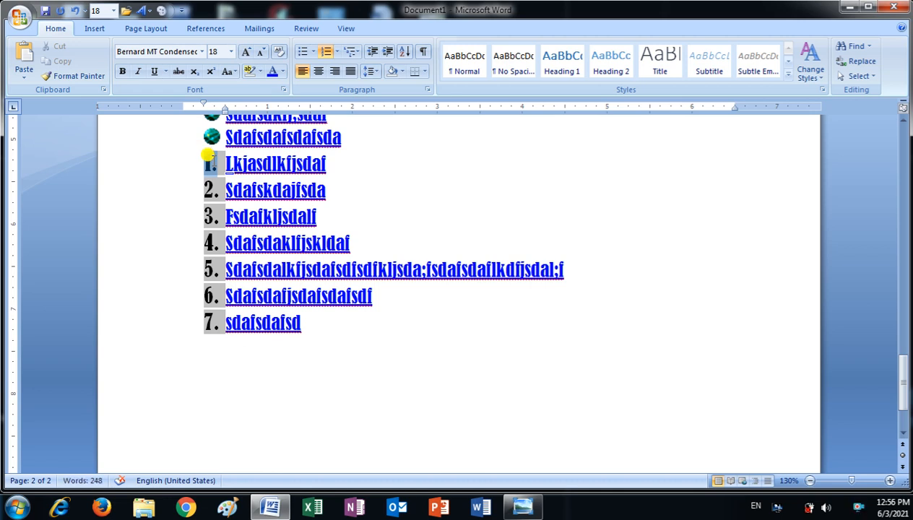
pyautogui.click(246, 53)
pyautogui.click(247, 52)
pyautogui.click(260, 54)
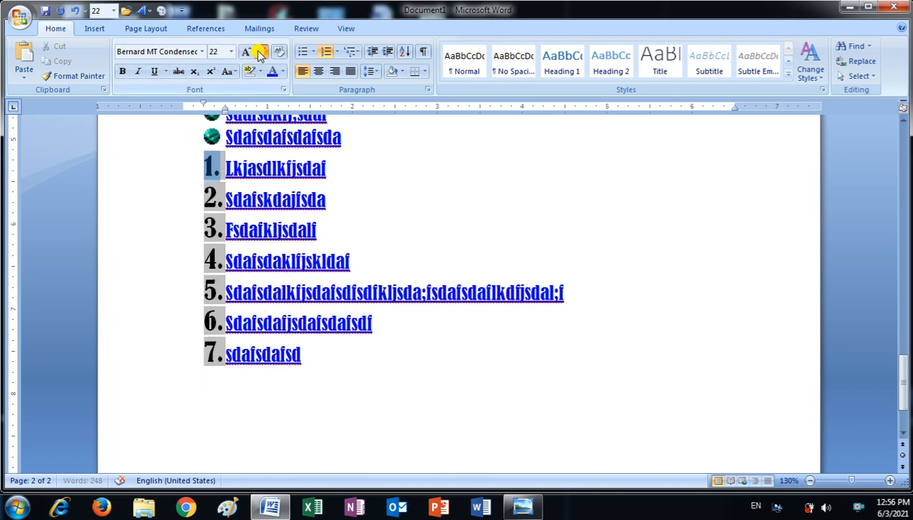
pyautogui.click(260, 54)
pyautogui.click(260, 54)
pyautogui.click(260, 55)
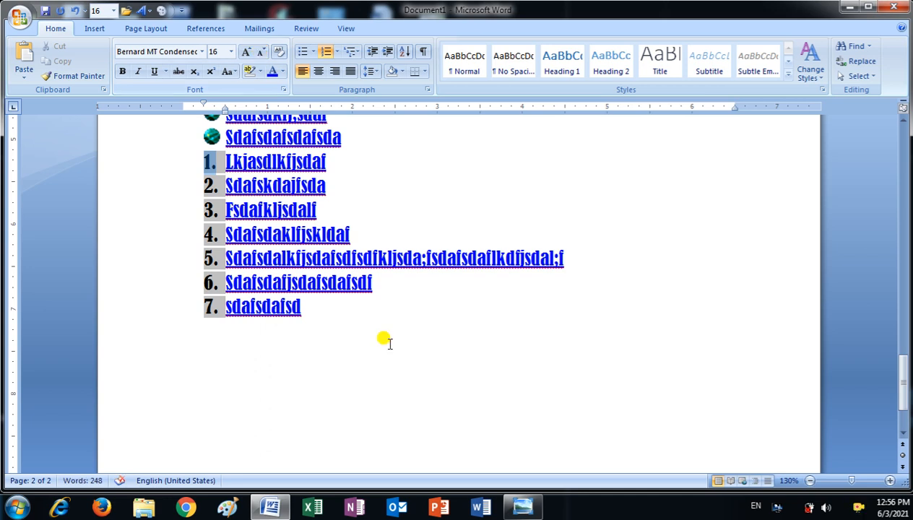
# Step: Extend item 7 with "jfkdhsdajkfsdaf" and add the numbered items "sdafsdafksjdaklfjsdaf", "sdafsdafjksdklfsd" and "fsdafsjdafsdakfjsd"
pyautogui.click(320, 306)
pyautogui.write('jfkdhsdajkfsdaf')
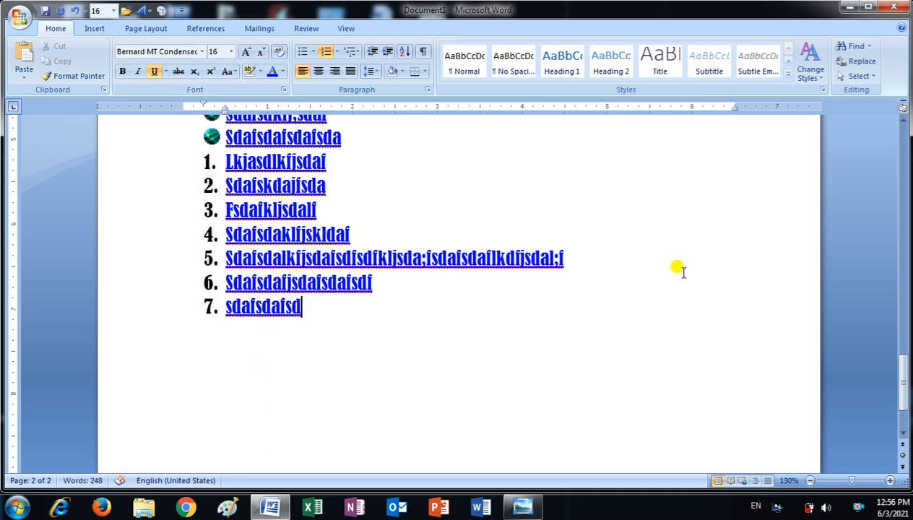
pyautogui.press('Return')
pyautogui.write('sdafsdafksjdaklfjsdaf')
pyautogui.press('Return')
pyautogui.write('sdafsdafjksdklfsd')
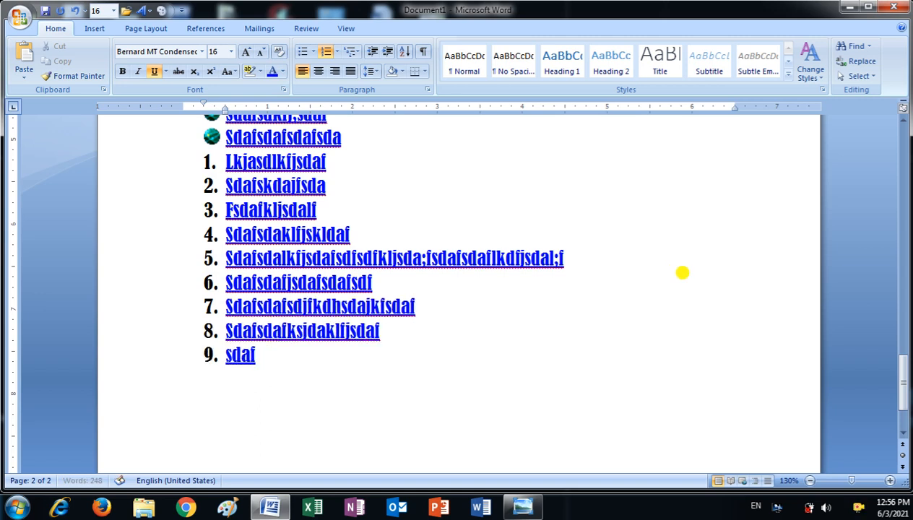
pyautogui.press('Return')
pyautogui.write('fsdafsjdafsdakfjsd')
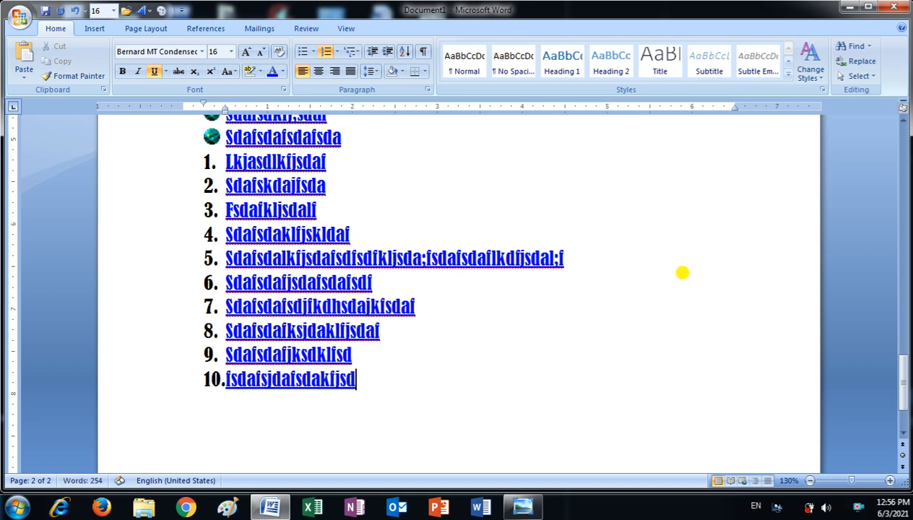
# Step: End the numbered list after the tenth item, test the unnumbered line with "kl" and erase that text
pyautogui.press('Return')
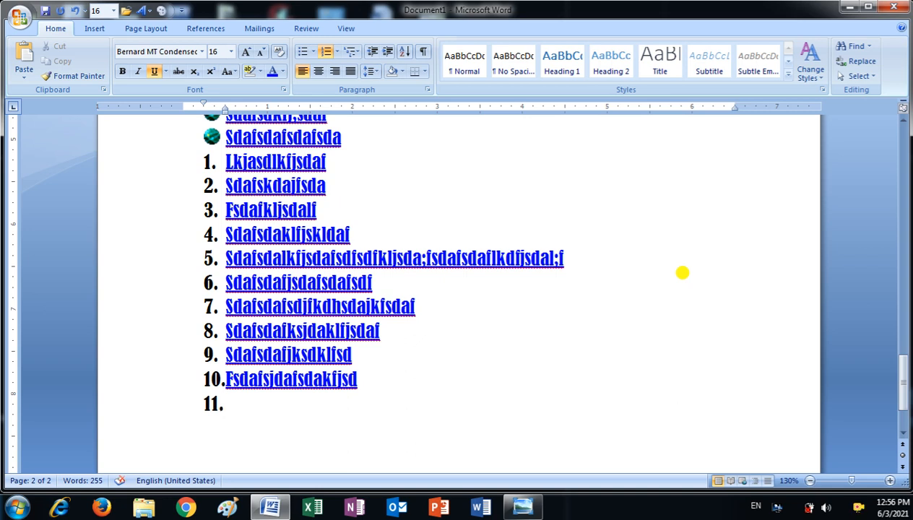
pyautogui.press('Return')
pyautogui.write('kl')
pyautogui.press('BackSpace')
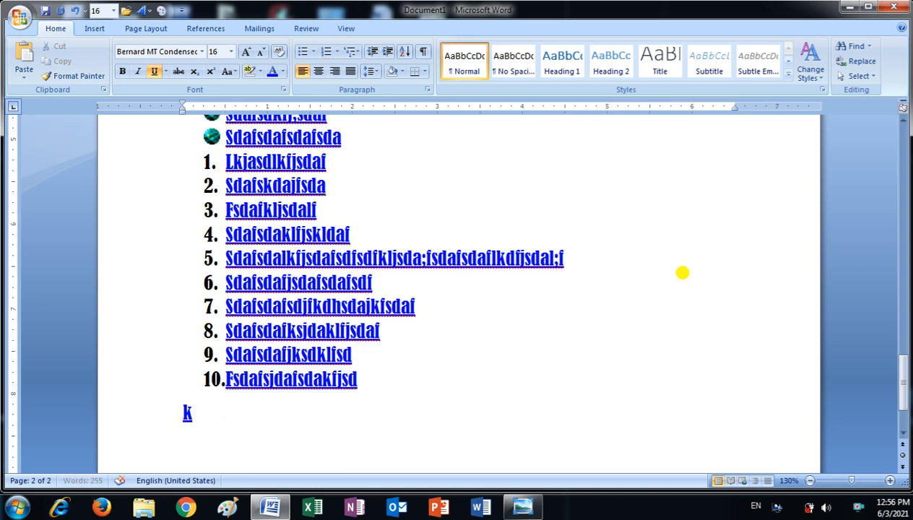
pyautogui.press('BackSpace')
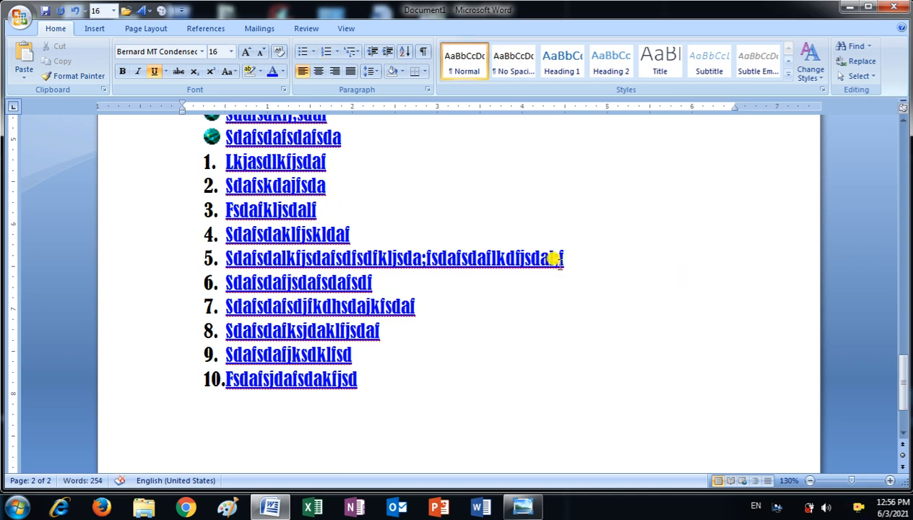
# Step: Change the numbering of the ten list items to uppercase Roman numerals (I. II. III.)
pyautogui.moveTo(361, 378); pyautogui.dragTo(218, 170)
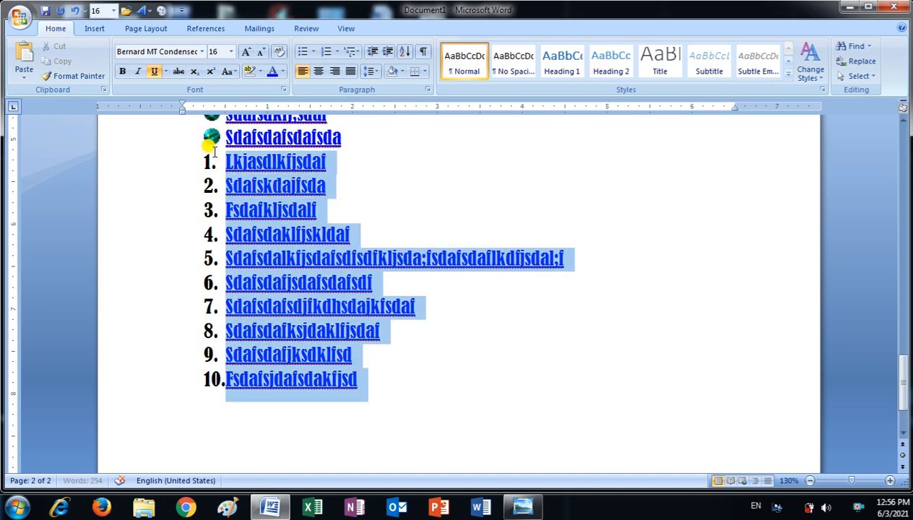
pyautogui.click(334, 52)
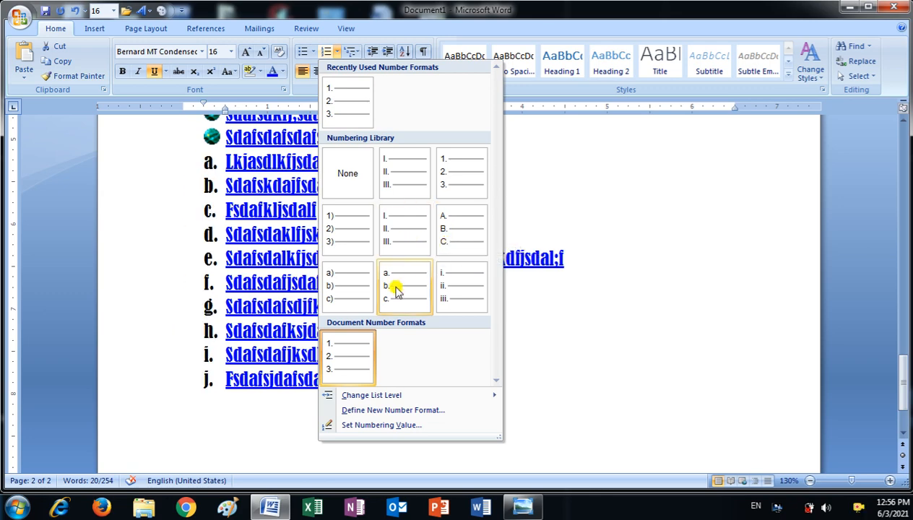
pyautogui.click(395, 235)
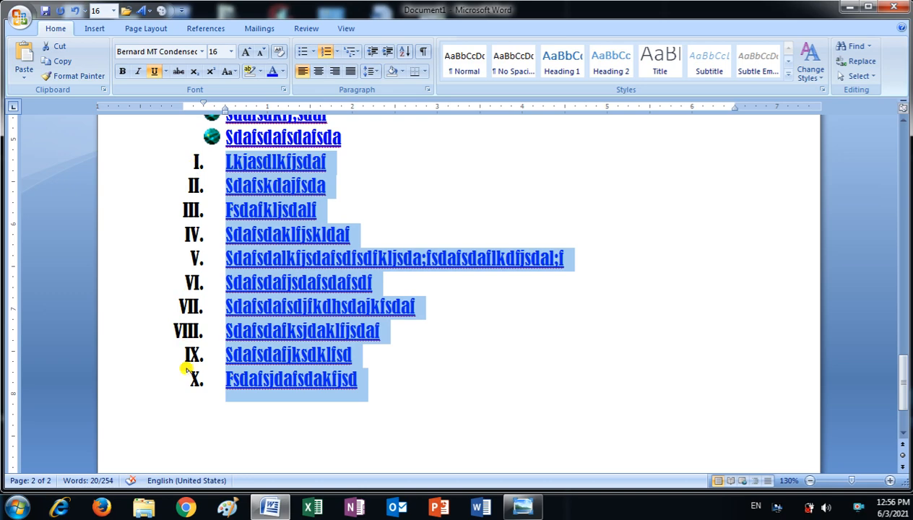
# Step: Remove the numbering from the ten selected items by choosing None in the numbering library
pyautogui.click(341, 51)
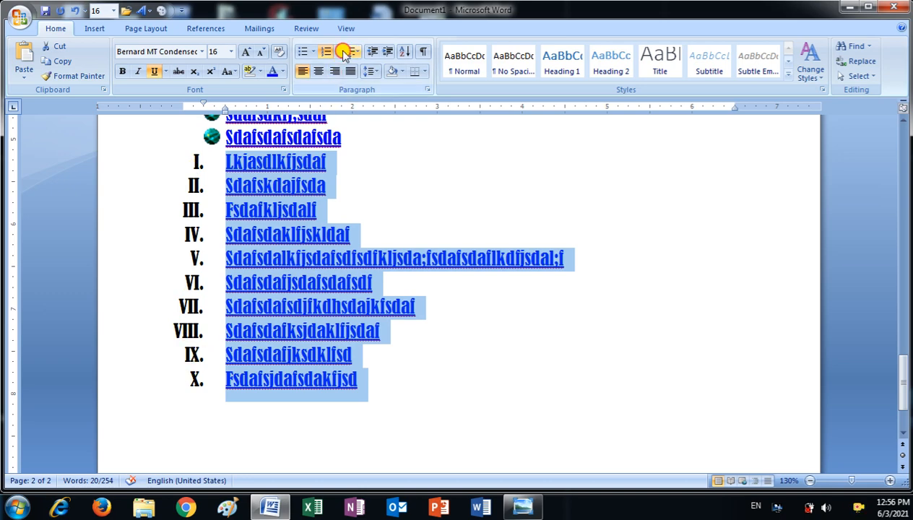
pyautogui.click(336, 51)
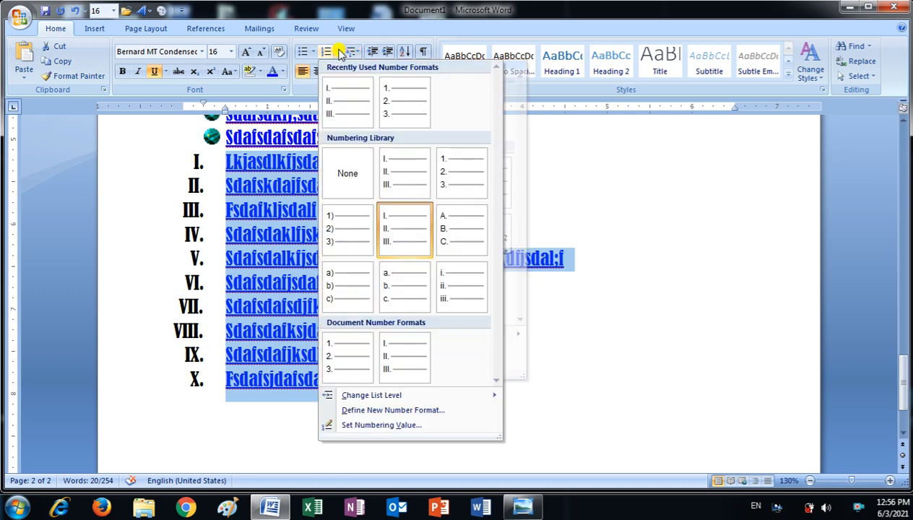
pyautogui.click(334, 181)
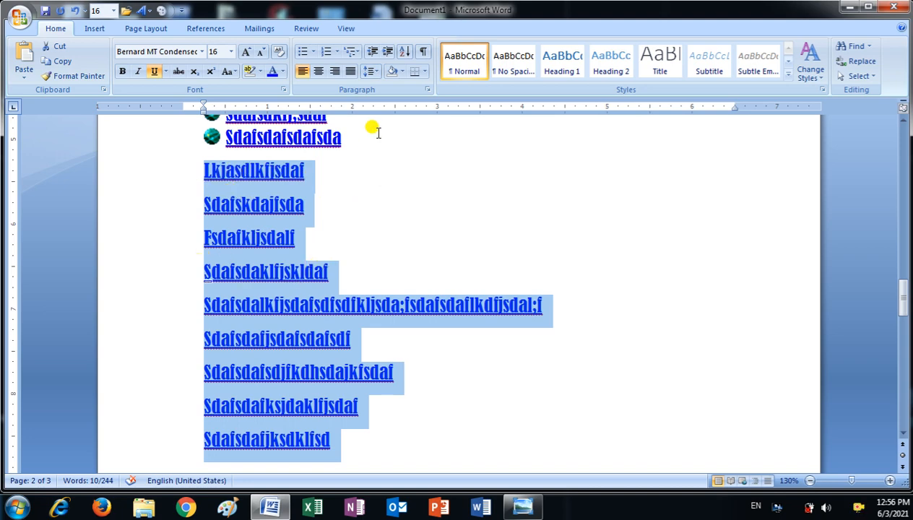
# Step: Apply the "Article I. / Section 1.01 / (a)" heading multilevel list to the ten items and review them
pyautogui.click(354, 56)
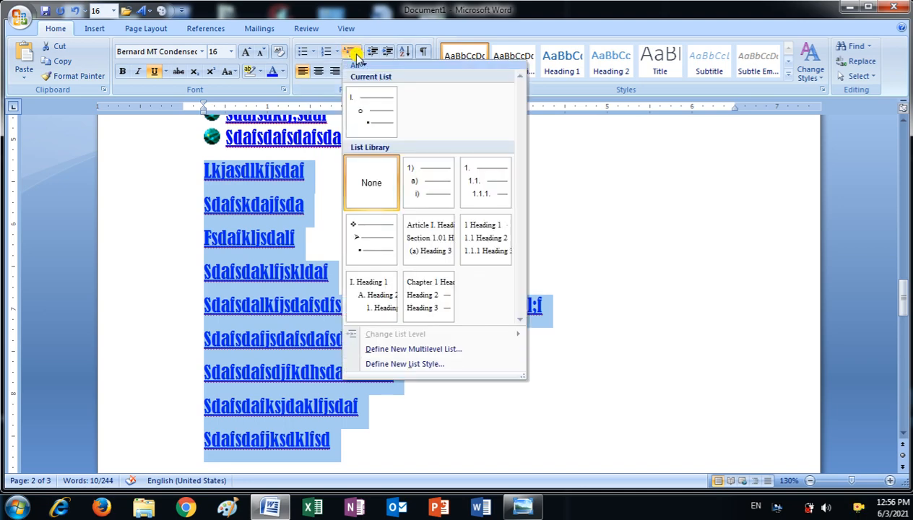
pyautogui.click(430, 236)
pyautogui.scroll(-10, 300, 281)
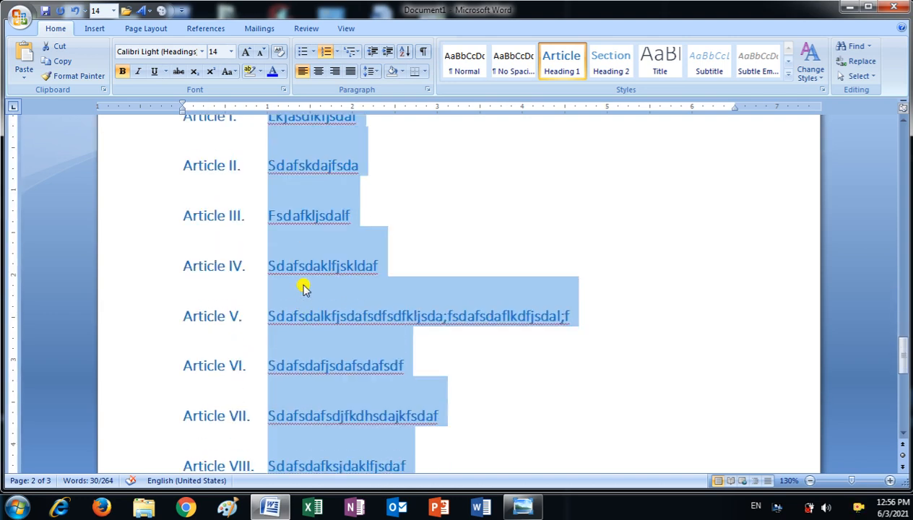
pyautogui.scroll(2, 238, 211)
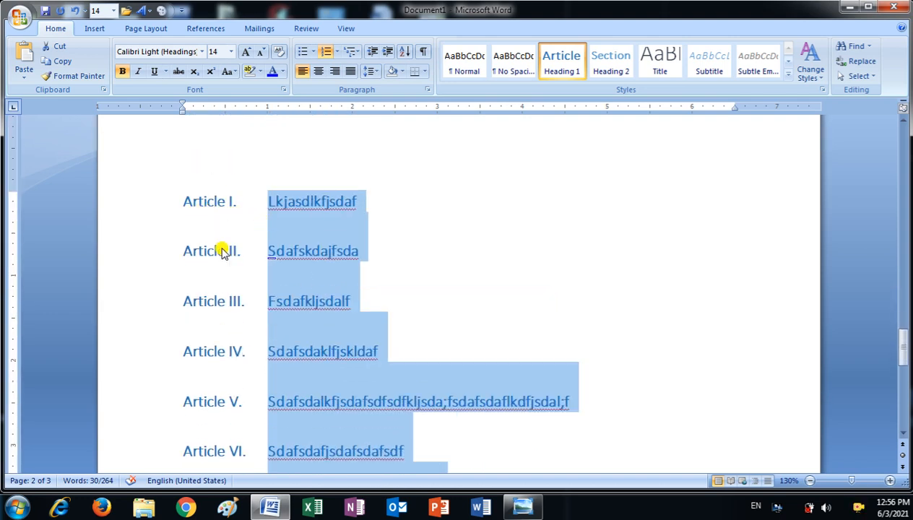
# Step: Switch the ten items to the "Chapter 1 Heading" multilevel list format
pyautogui.click(358, 53)
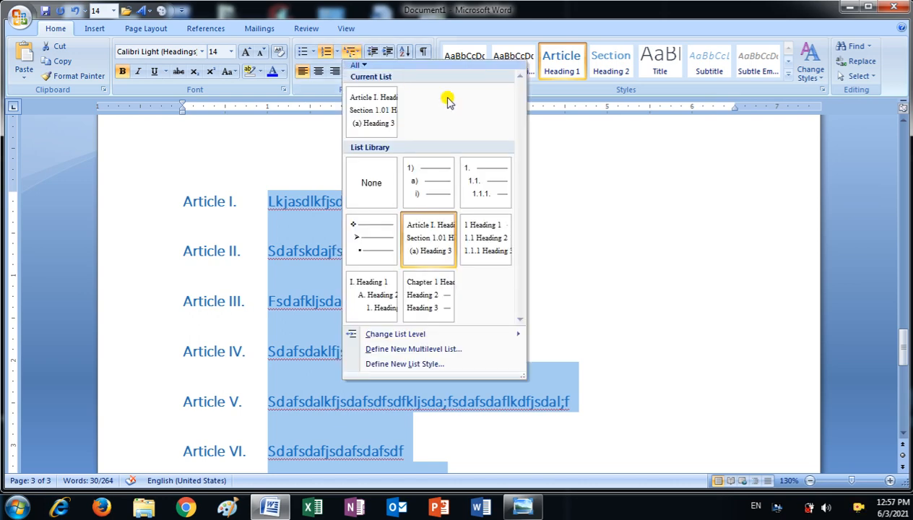
pyautogui.click(432, 292)
pyautogui.scroll(-2, 323, 296)
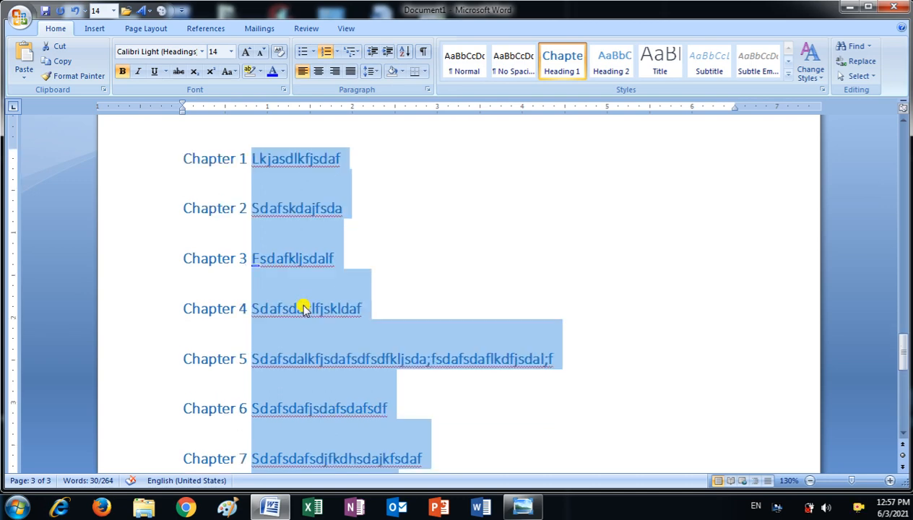
# Step: Remove the multilevel list from the ten items by choosing None and clear all their formatting
pyautogui.click(348, 58)
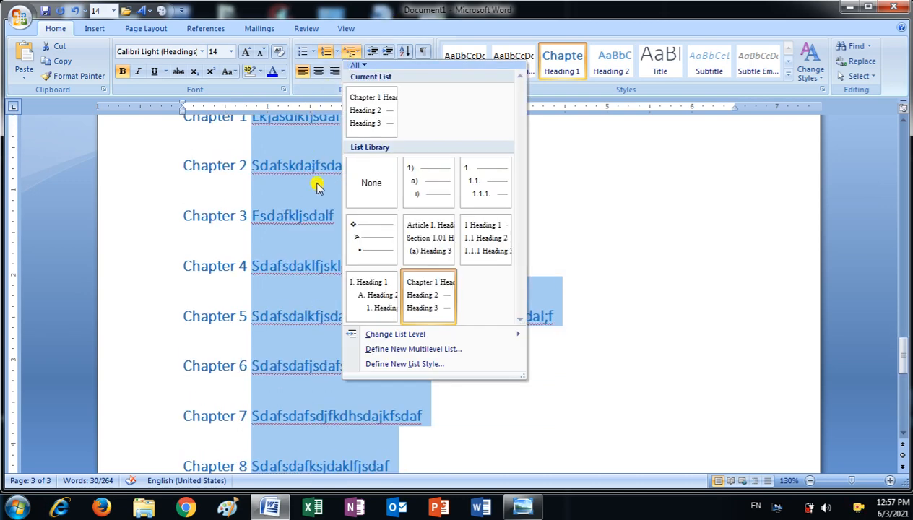
pyautogui.click(356, 190)
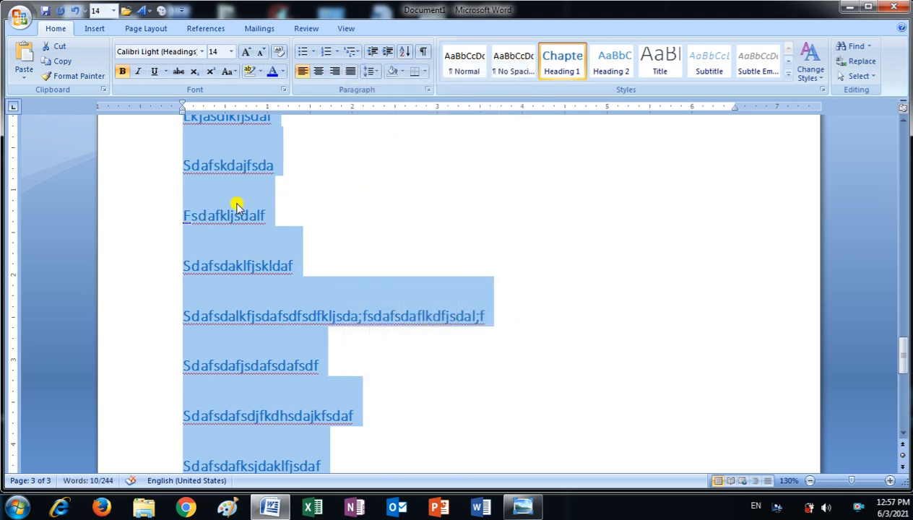
pyautogui.scroll(1, 243, 204)
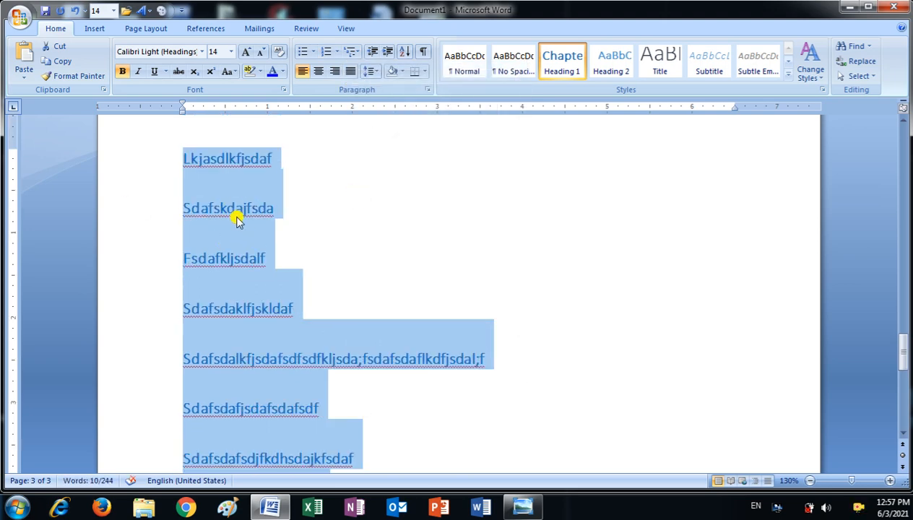
pyautogui.click(280, 50)
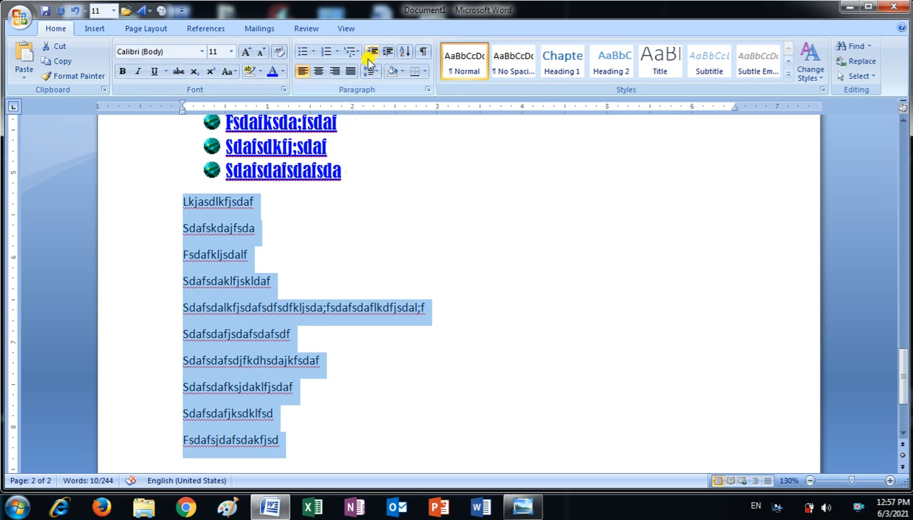
pyautogui.click(239, 282)
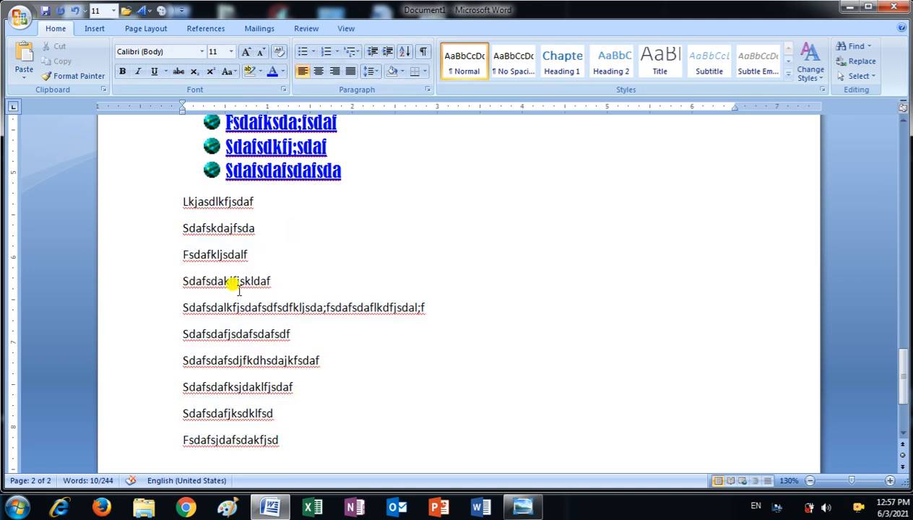
# Step: Increase the indent of the last seven list lines by four levels, to 2 inches
pyautogui.click(179, 276)
pyautogui.moveTo(179, 275); pyautogui.dragTo(267, 441)
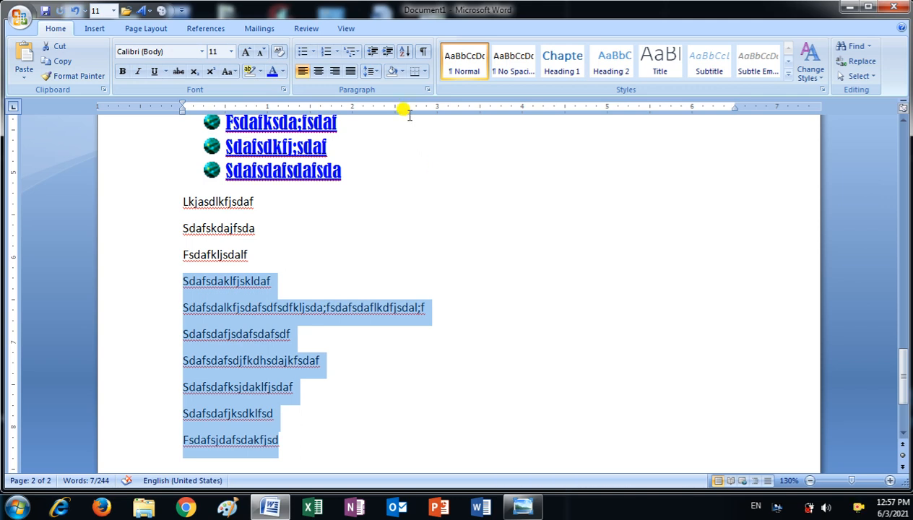
pyautogui.click(387, 56)
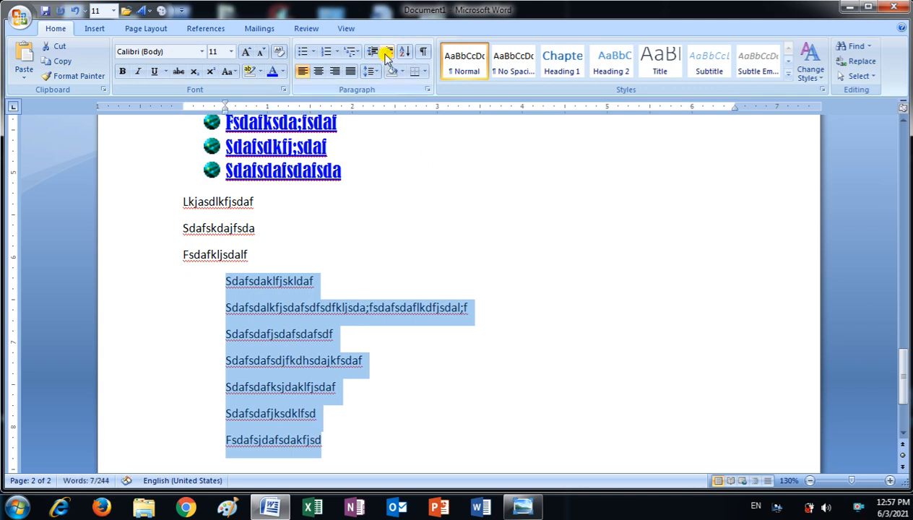
pyautogui.click(387, 56)
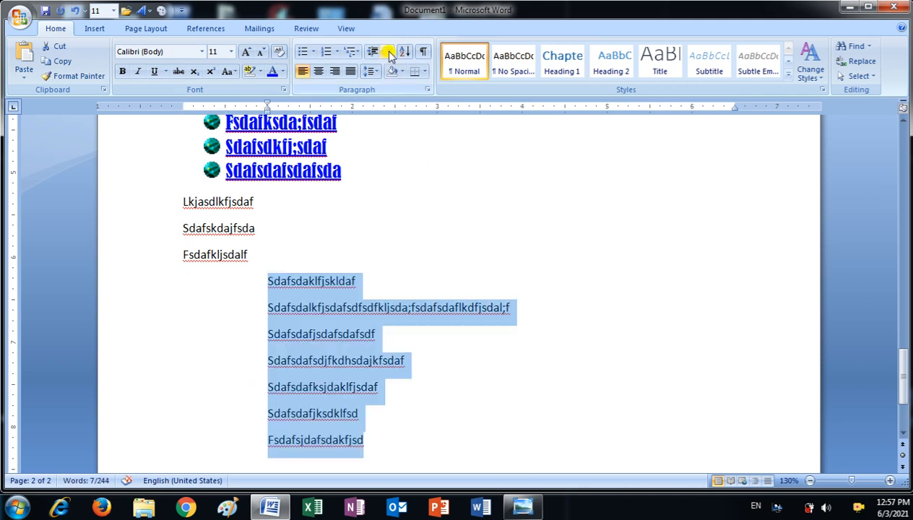
pyautogui.click(388, 56)
pyautogui.click(388, 55)
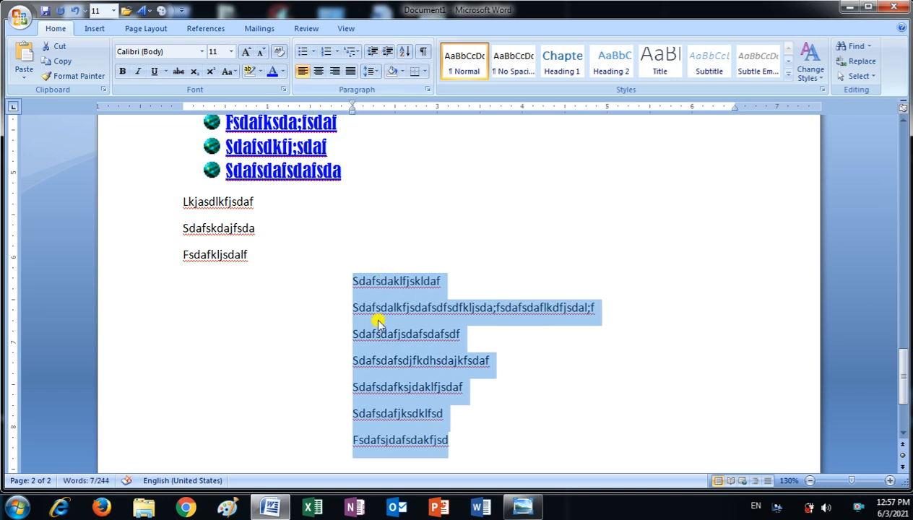
# Step: Increase the indent of the last four lines by five more levels, to 4.5 inches
pyautogui.click(349, 357)
pyautogui.moveTo(349, 358); pyautogui.dragTo(460, 437)
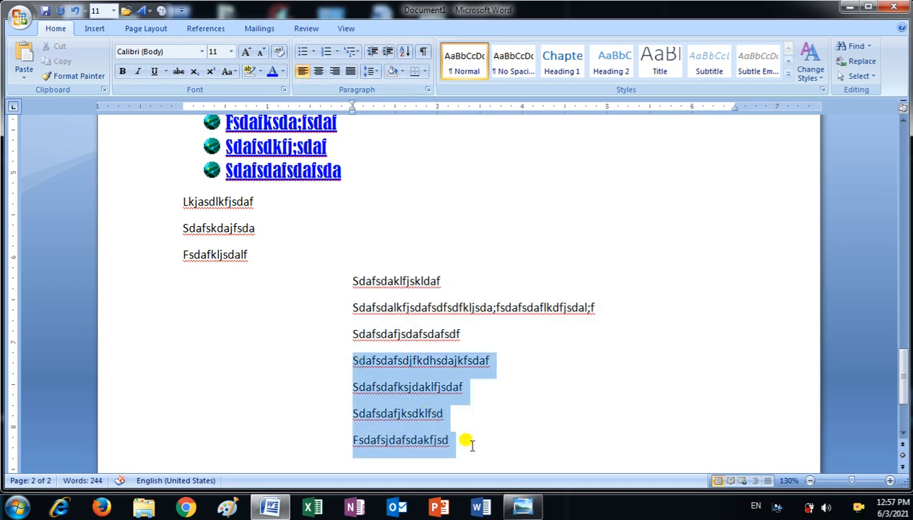
pyautogui.click(388, 56)
pyautogui.click(388, 56)
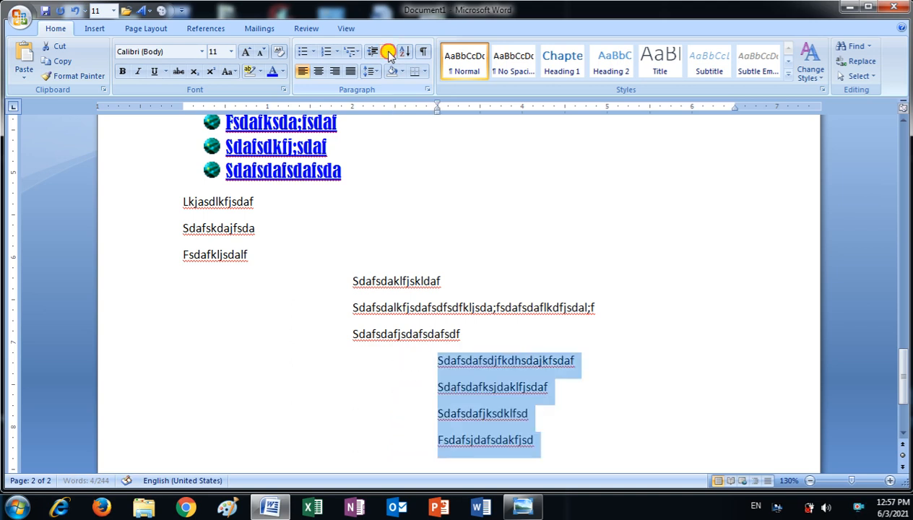
pyautogui.click(388, 56)
pyautogui.click(388, 56)
pyautogui.click(388, 55)
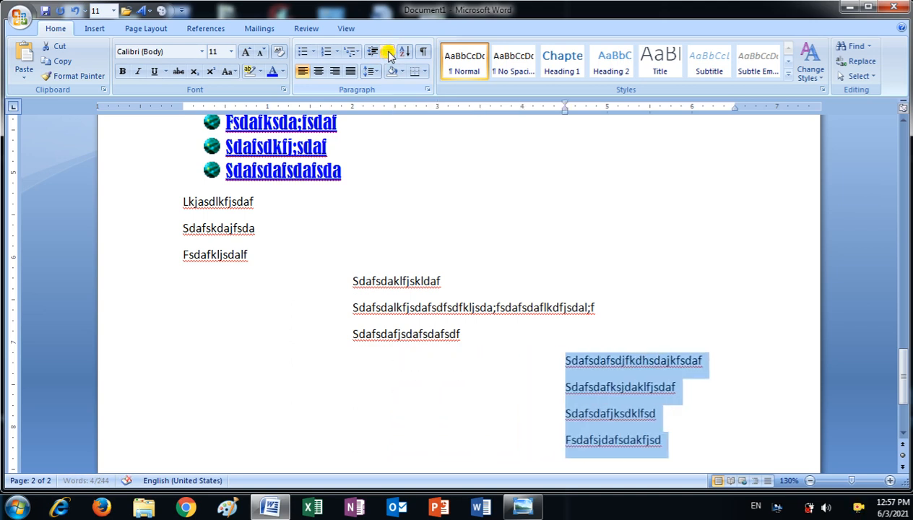
# Step: Decrease the indent of the last four lines by five levels to align them with the three lines above
pyautogui.click(371, 53)
pyautogui.click(370, 52)
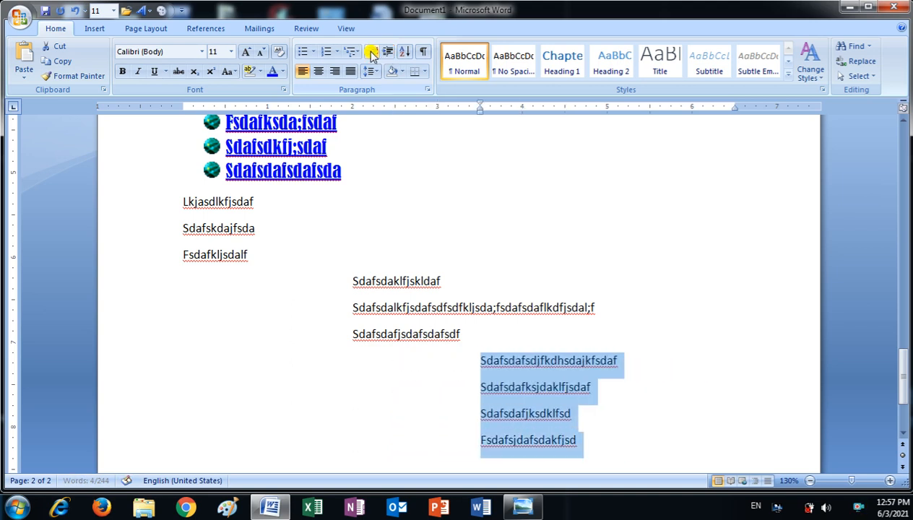
pyautogui.click(370, 52)
pyautogui.click(370, 53)
pyautogui.click(371, 52)
# Step: Decrease the indent of the seven indented lines until they are back at the left margin
pyautogui.moveTo(345, 278); pyautogui.dragTo(452, 374)
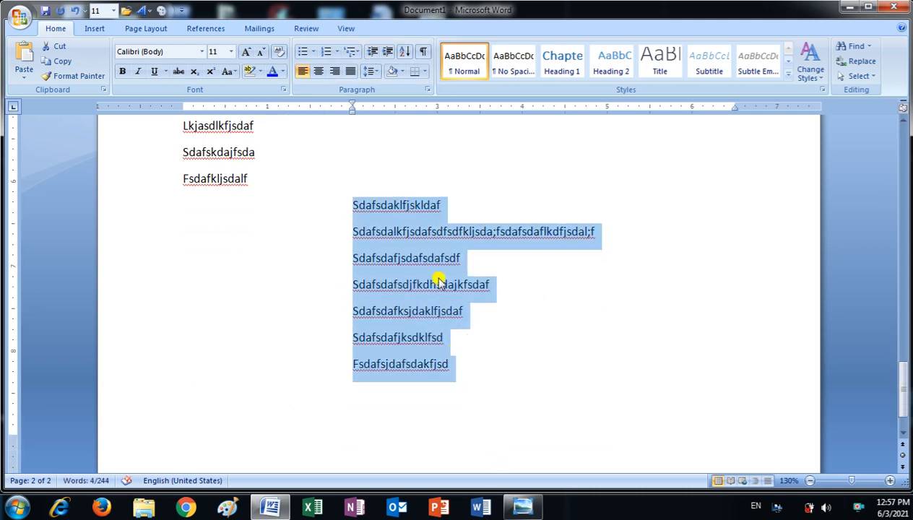
pyautogui.click(370, 54)
pyautogui.click(370, 54)
pyautogui.click(370, 54)
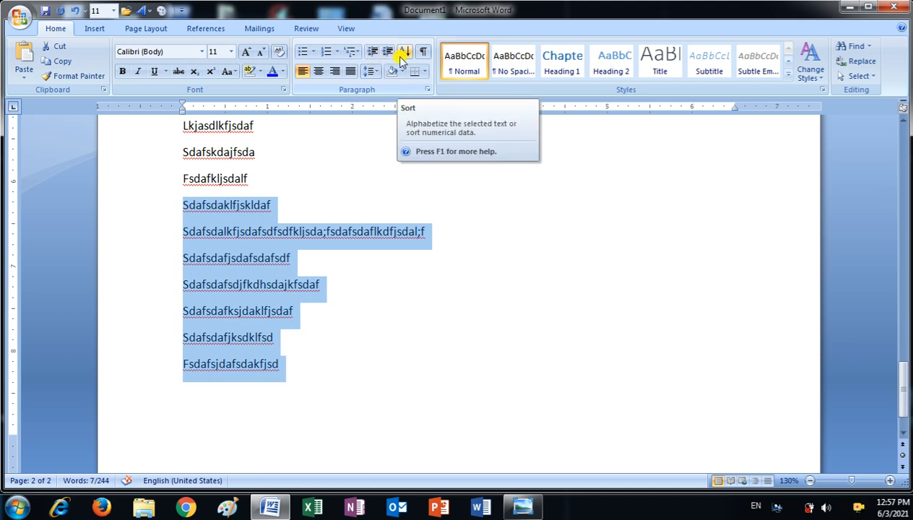
# Step: Enter seven first names in unsorted order, one per line, on a new page after the list
pyautogui.click(188, 428)
pyautogui.scroll(-2, 340, 386)
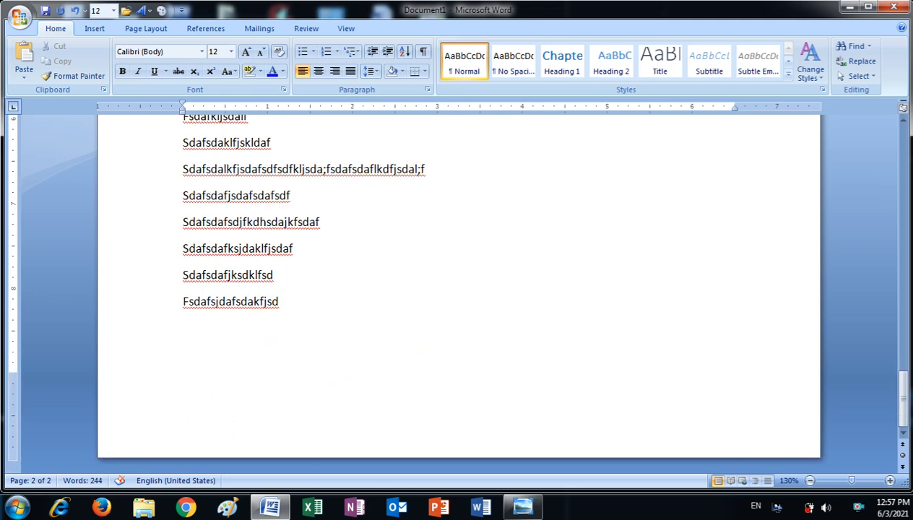
pyautogui.scroll(-4, 904, 318)
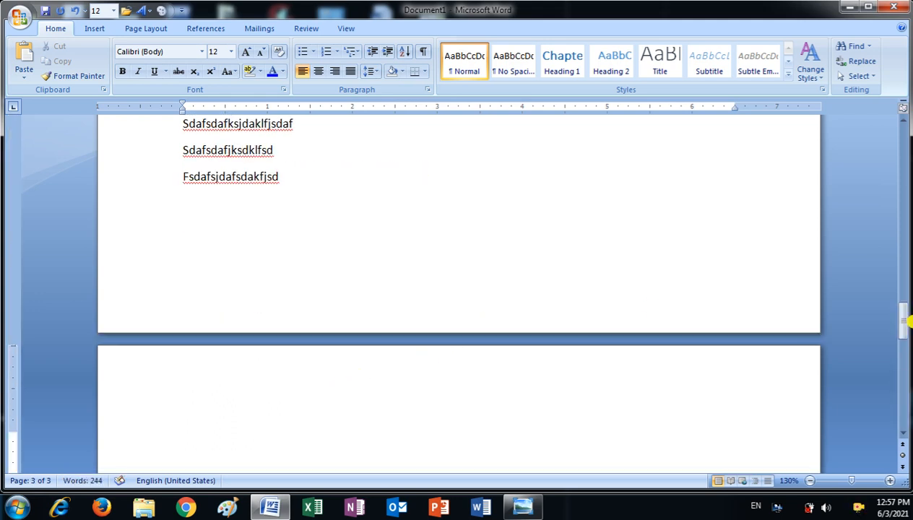
pyautogui.scroll(-5, 825, 351)
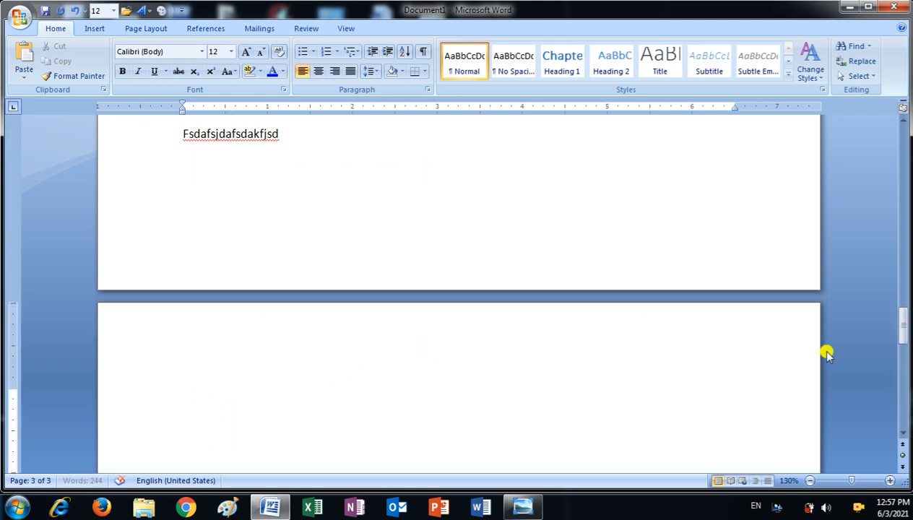
pyautogui.click(210, 271)
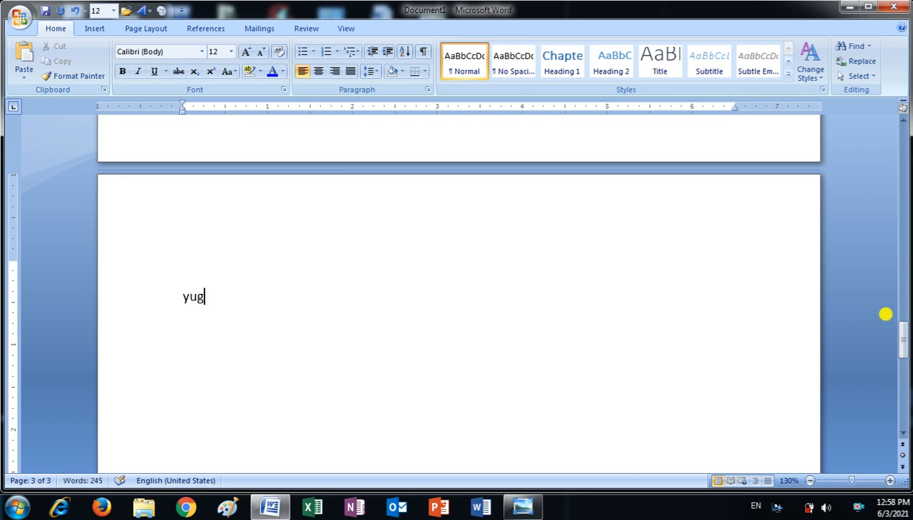
pyautogui.press('Return')
pyautogui.write('dee')
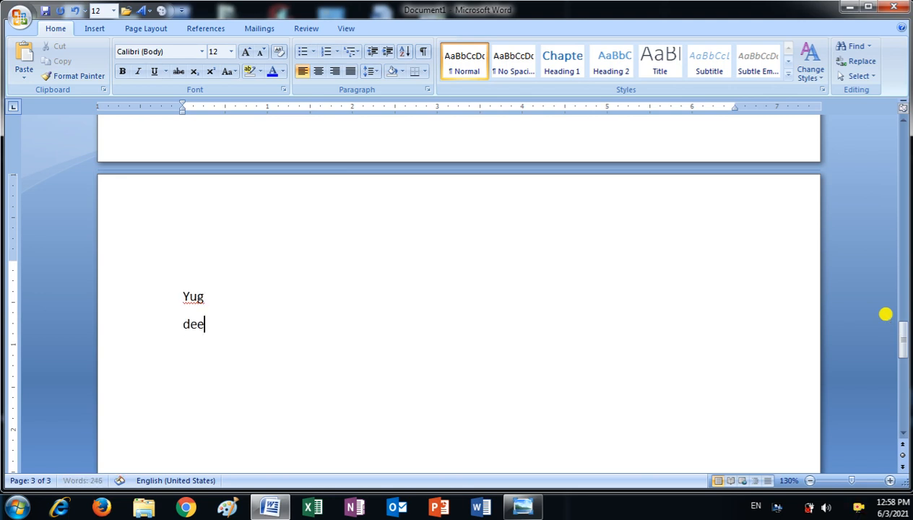
pyautogui.write('pak')
pyautogui.press('Return')
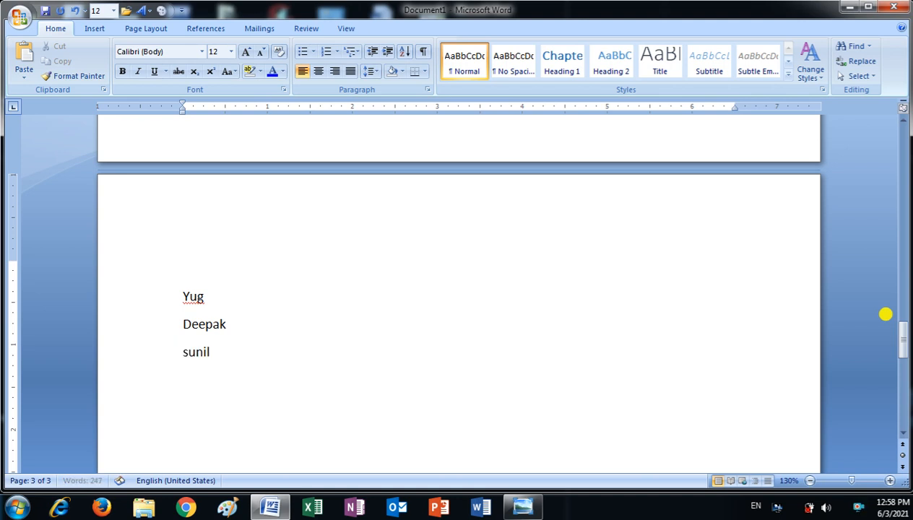
pyautogui.write('sunil')
pyautogui.press('Return')
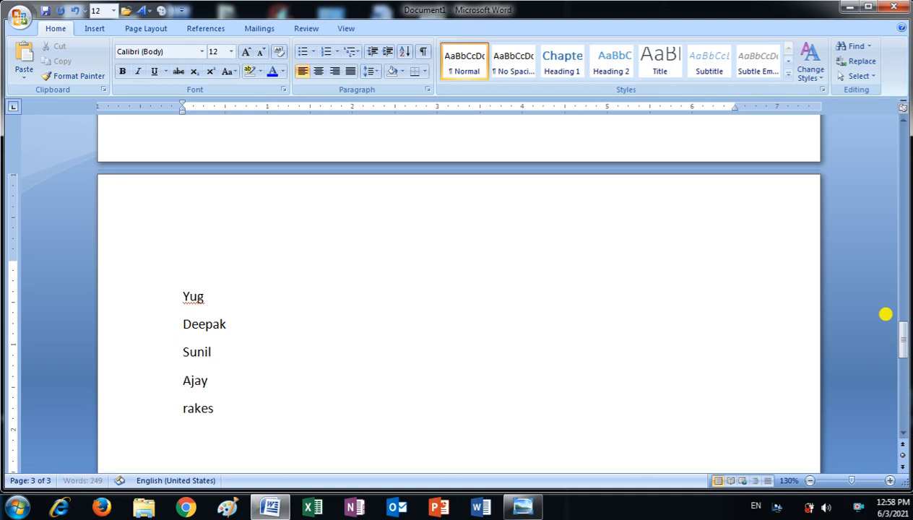
pyautogui.write('h')
pyautogui.press('Return')
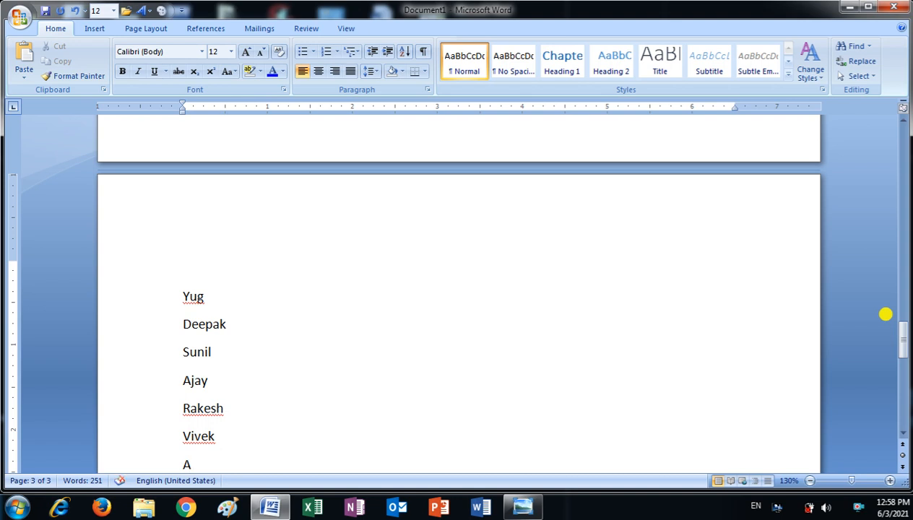
# Step: Sort the seven names by paragraphs as text in ascending order and undo the sort
pyautogui.scroll(-3, 878, 314)
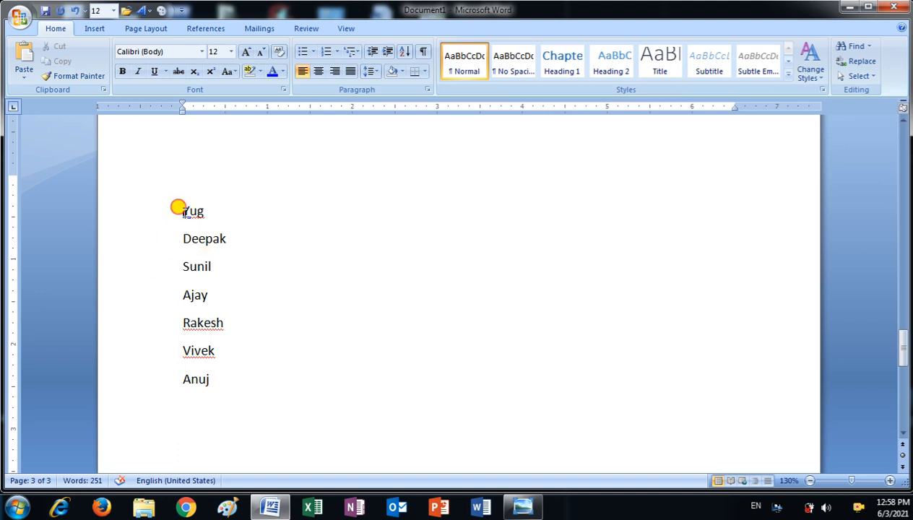
pyautogui.moveTo(179, 213); pyautogui.dragTo(215, 387)
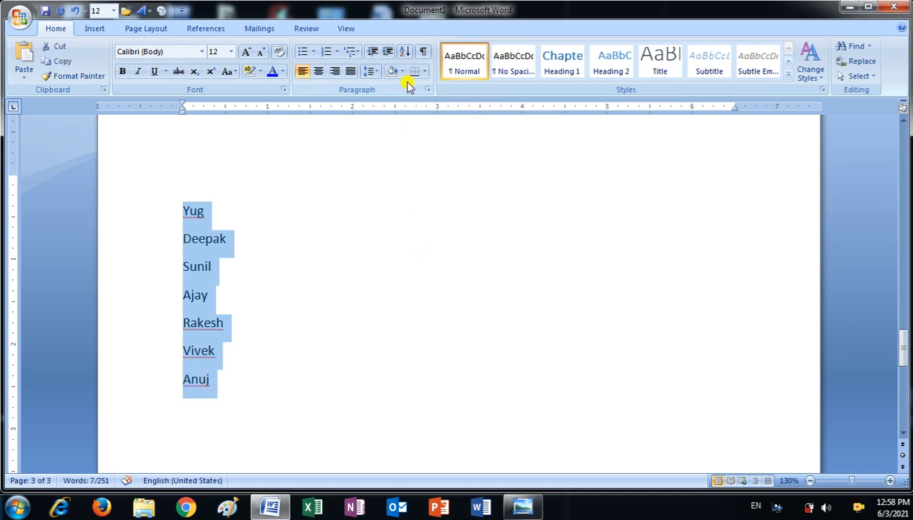
pyautogui.click(405, 55)
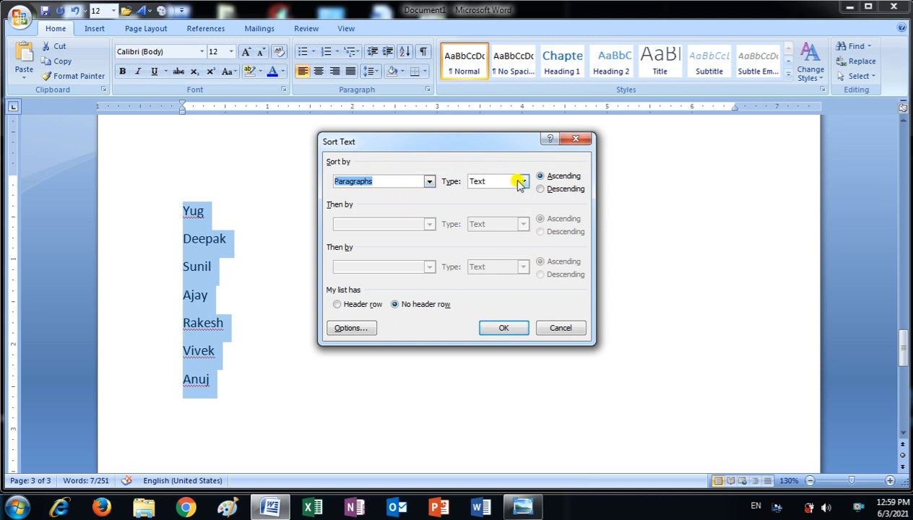
pyautogui.click(504, 328)
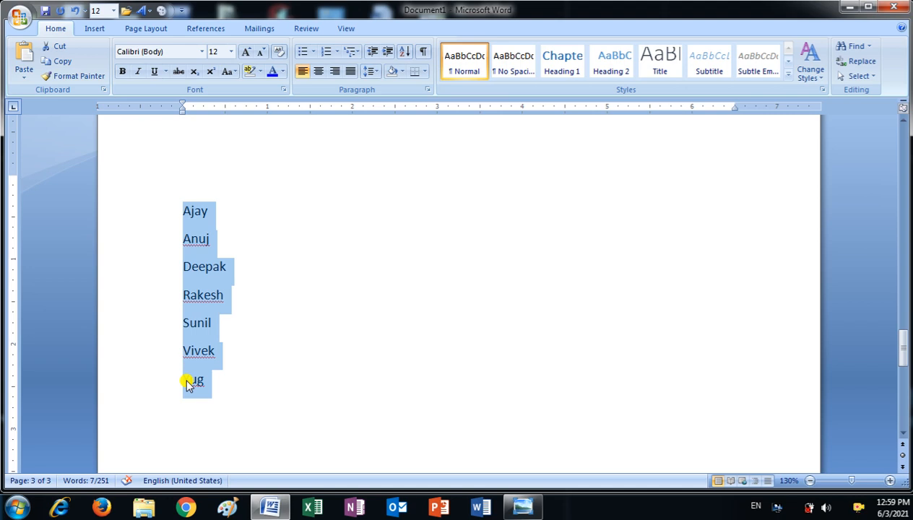
pyautogui.press('F4')
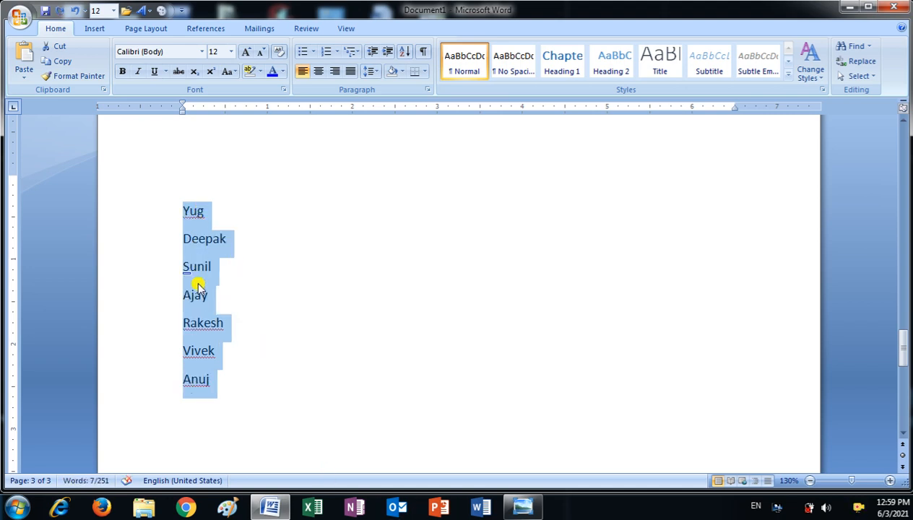
# Step: Sort the seven names alphabetically from A to Z again and deselect them
pyautogui.click(404, 57)
pyautogui.click(501, 322)
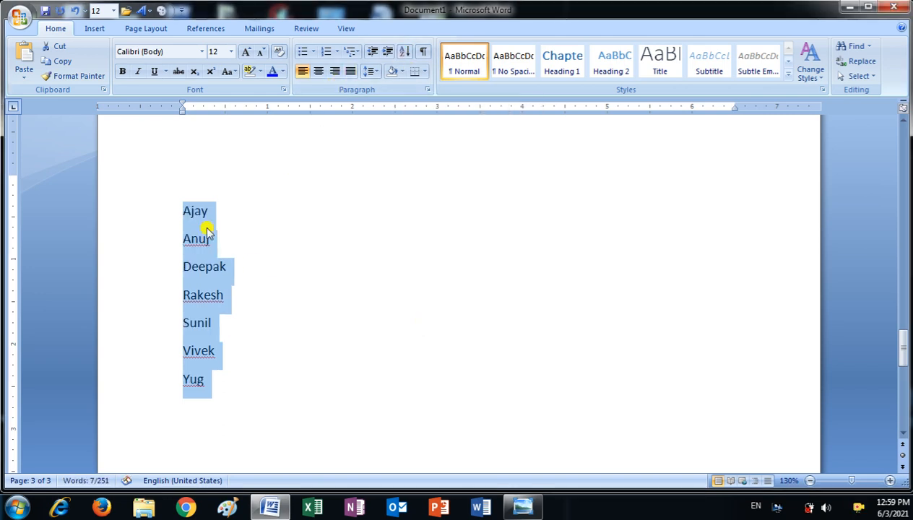
pyautogui.click(354, 292)
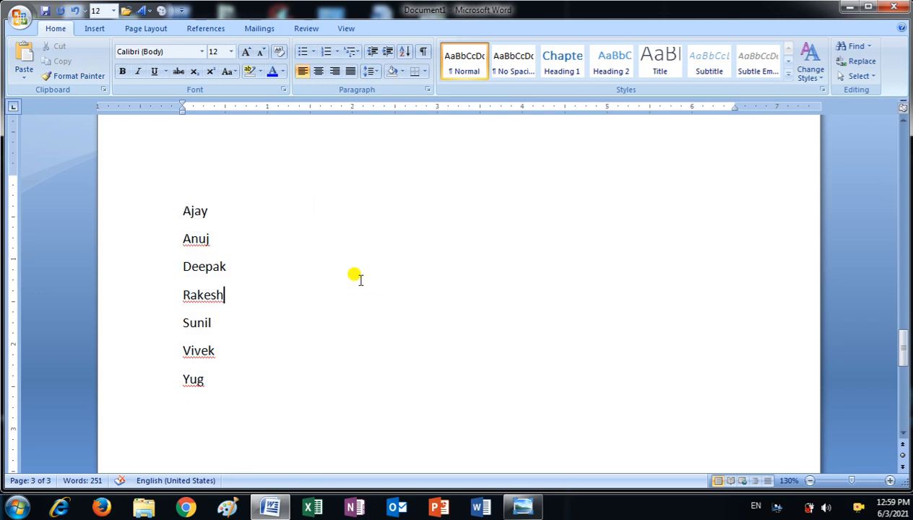
# Step: Show the paragraph marks and review them in the text lines and the sorted name list
pyautogui.click(422, 57)
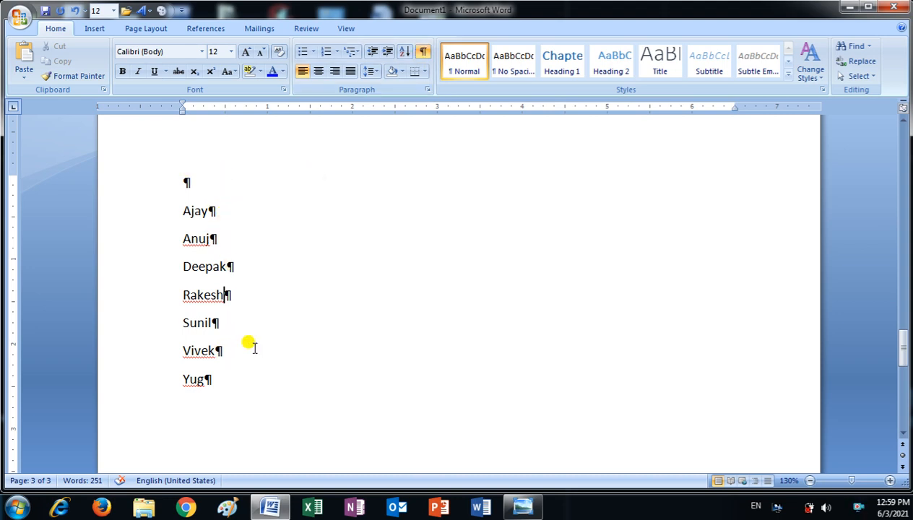
pyautogui.scroll(7, 248, 346)
pyautogui.scroll(3, 217, 273)
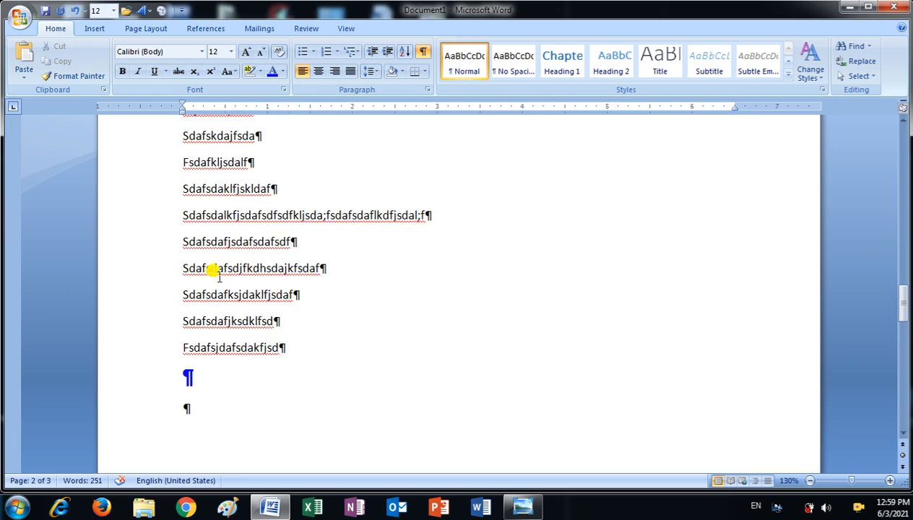
pyautogui.scroll(1, 317, 280)
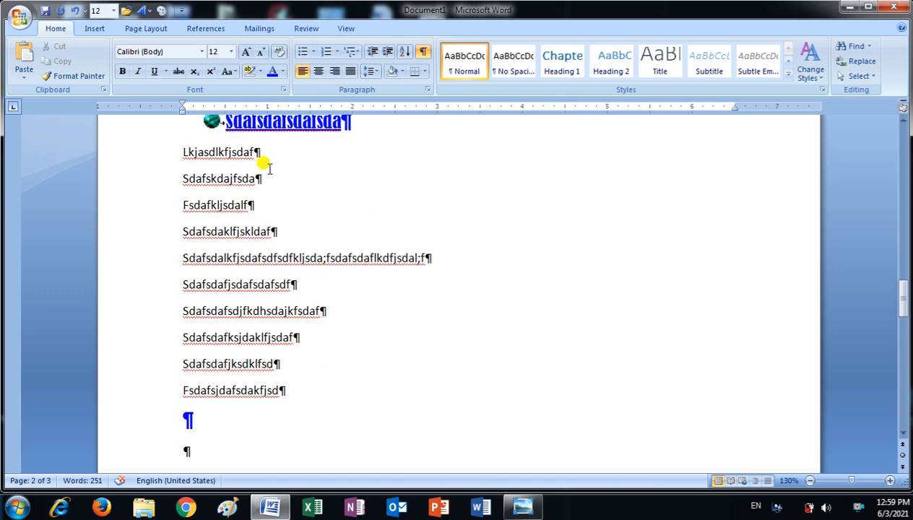
pyautogui.scroll(1, 261, 238)
pyautogui.scroll(-8, 265, 236)
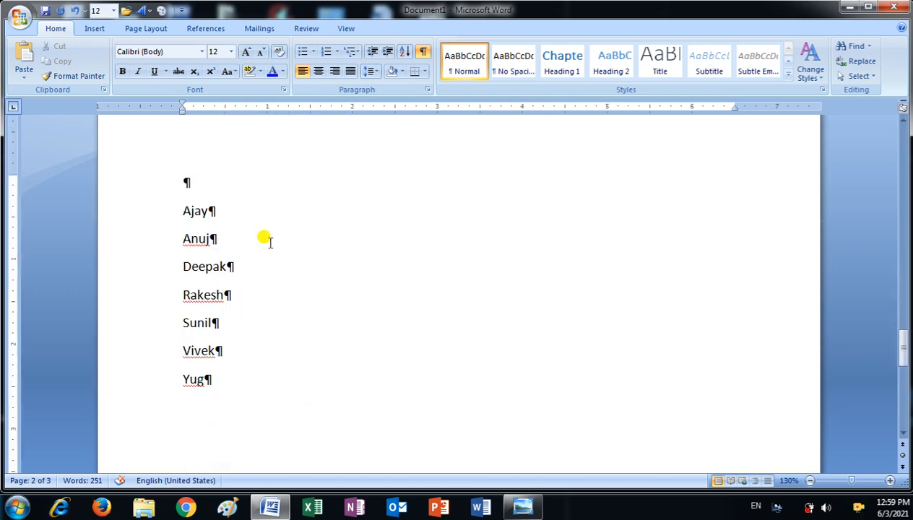
pyautogui.scroll(-2, 267, 242)
pyautogui.scroll(3, 246, 254)
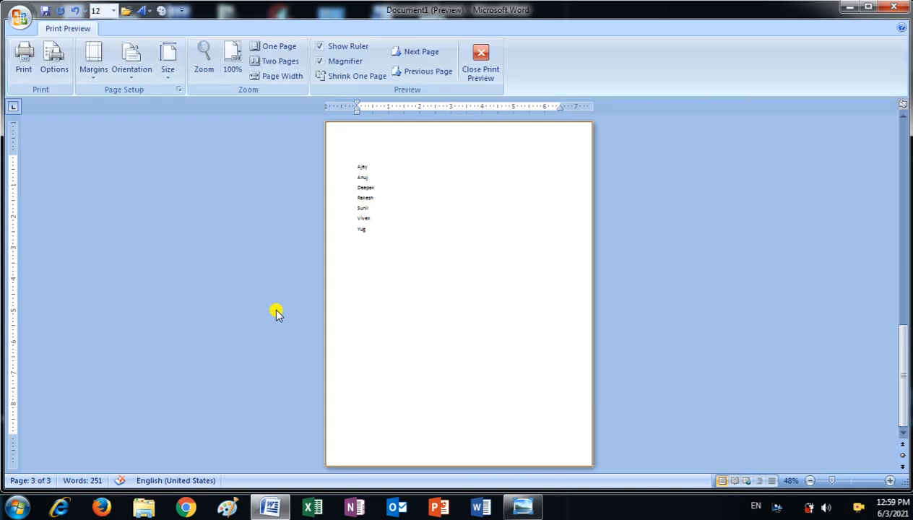
# Step: Inspect the name list and the preceding page at 100% in the print preview and close the preview
pyautogui.click(350, 153)
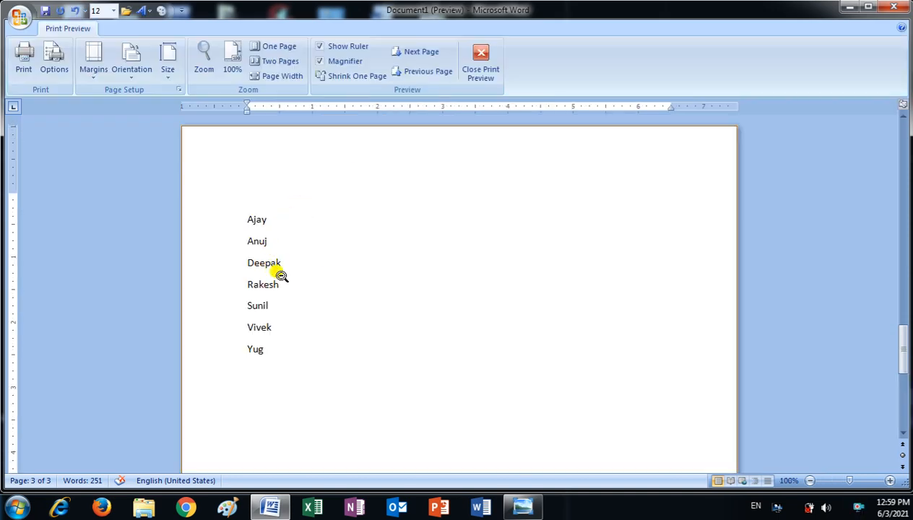
pyautogui.click(417, 75)
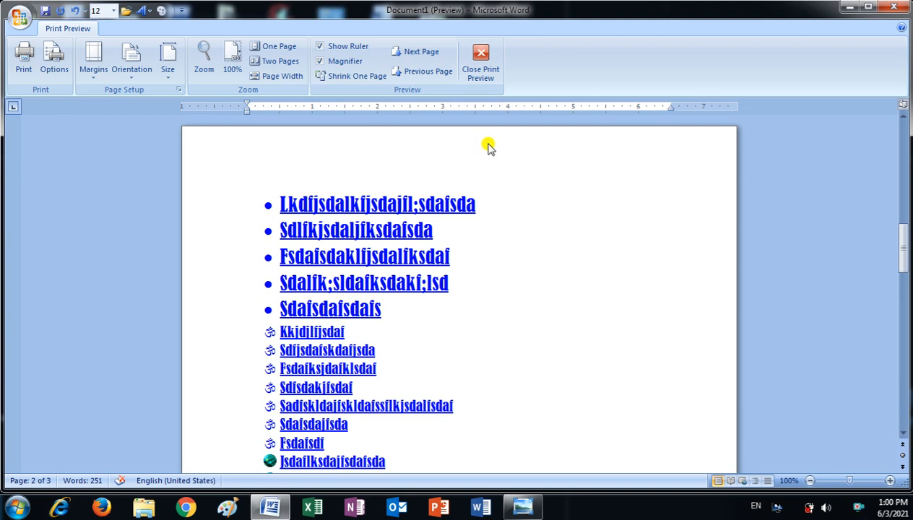
pyautogui.click(481, 73)
# Step: Toggle the paragraph marks off and on around the name list and leave them hidden
pyautogui.scroll(2, 297, 289)
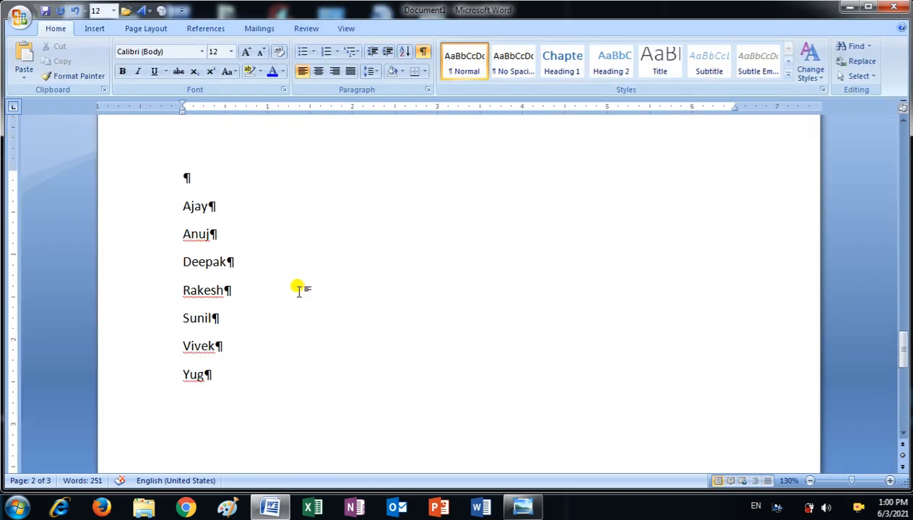
pyautogui.scroll(1, 298, 289)
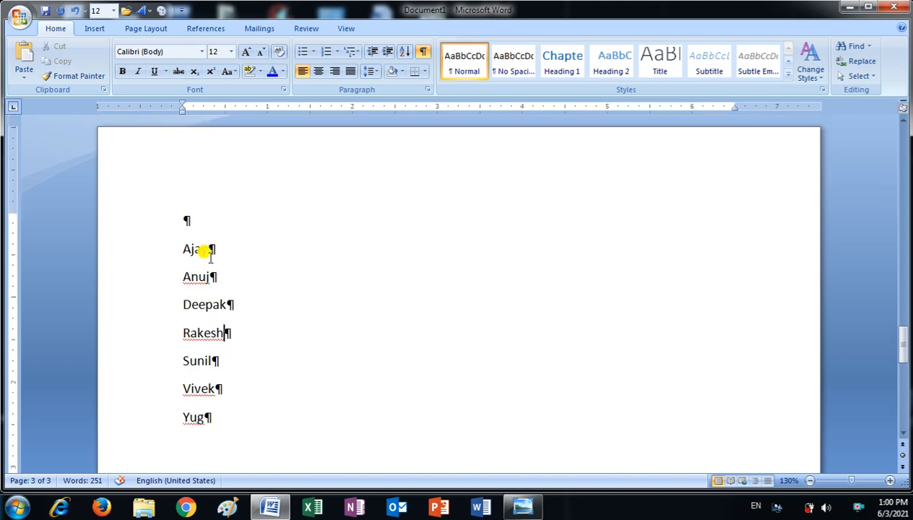
pyautogui.click(423, 51)
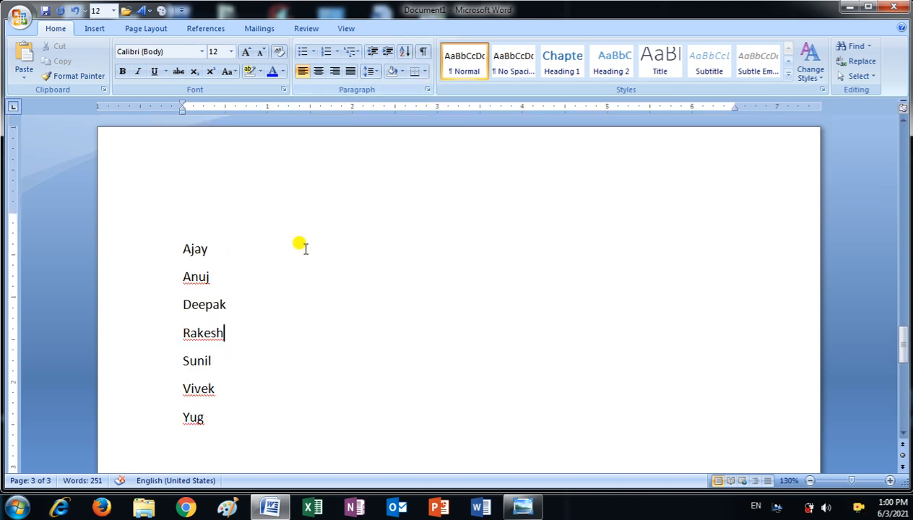
pyautogui.click(425, 51)
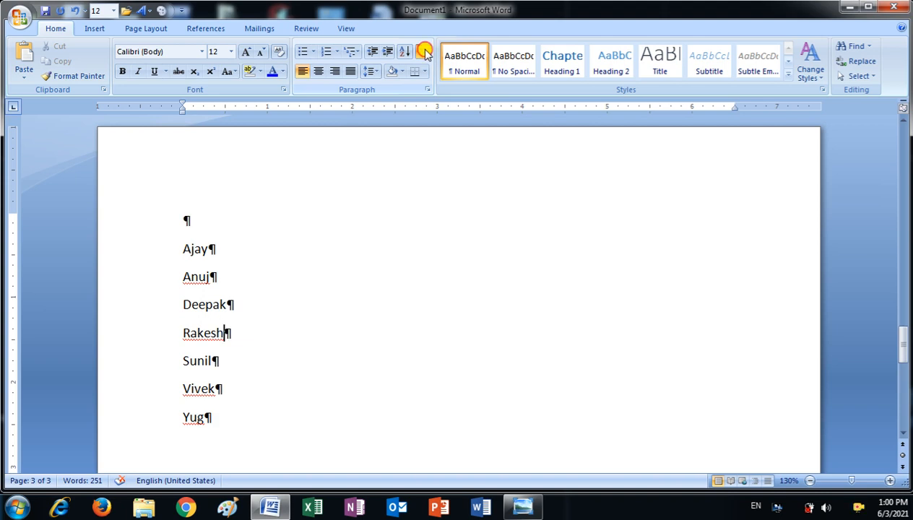
pyautogui.click(425, 52)
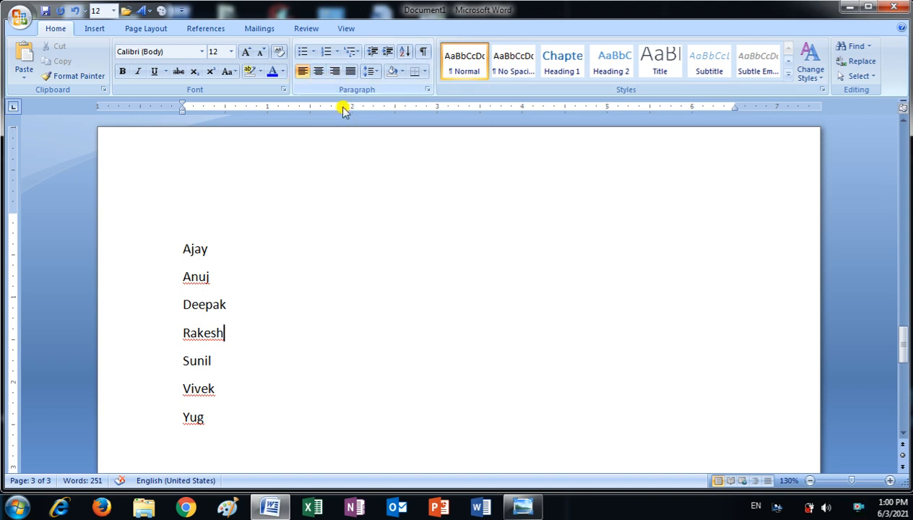
# Step: Add the line "Lesson 1" below the last name and "Signature" after a blank line
pyautogui.scroll(-3, 333, 192)
pyautogui.click(247, 349)
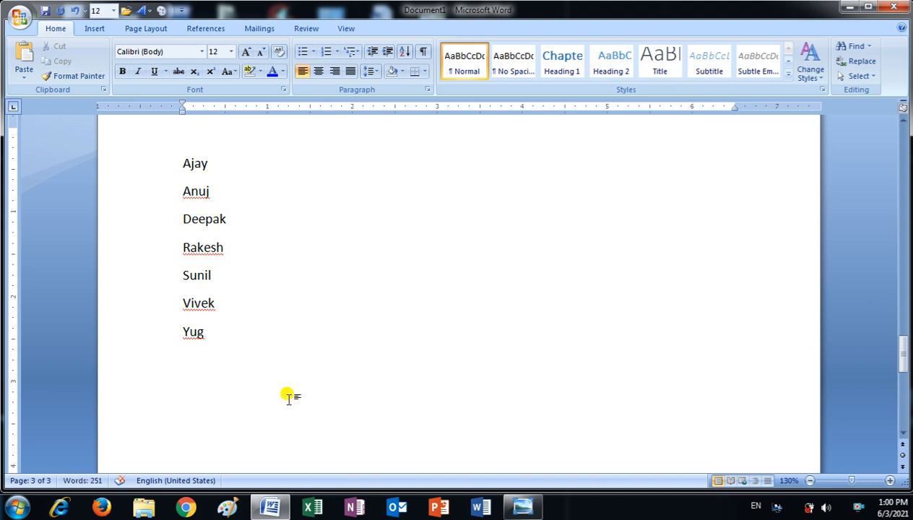
pyautogui.write('Lesson 1')
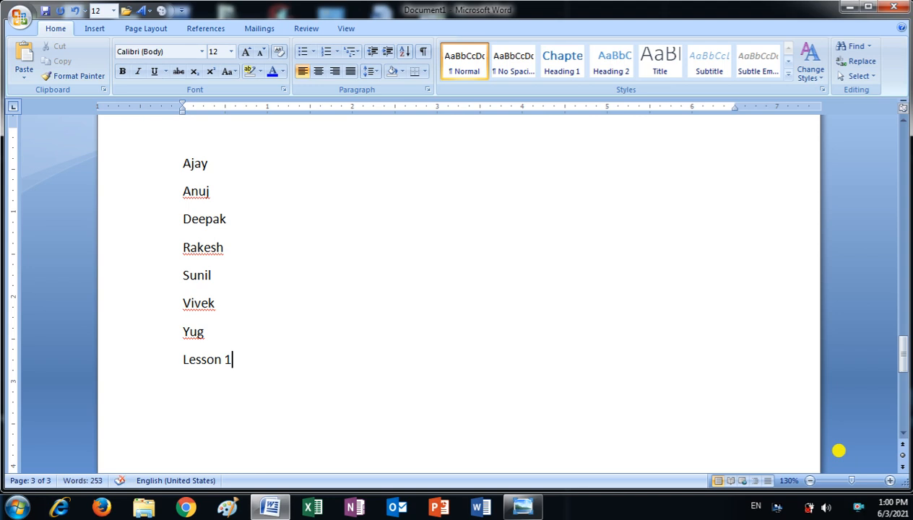
pyautogui.write('Signature')
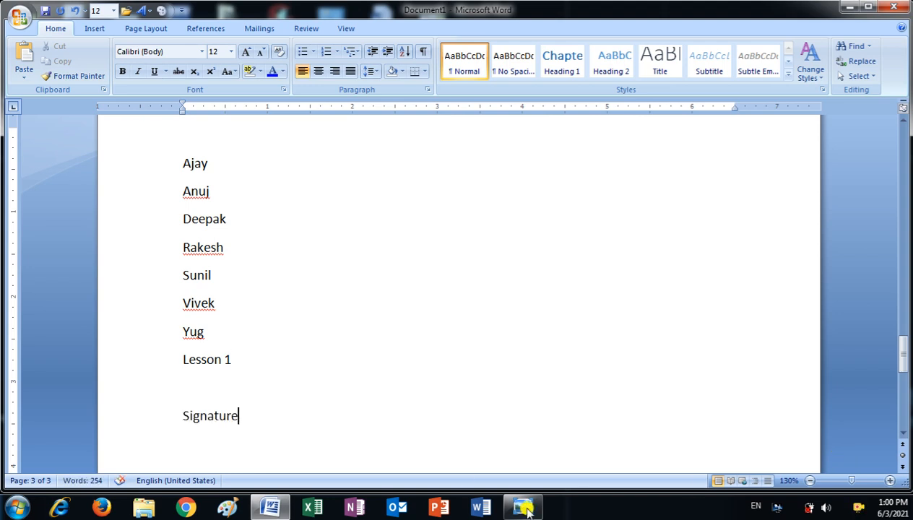
# Step: Compare centre, left and right alignment on the "Lesson 1" line and leave it centred
pyautogui.click(206, 359)
pyautogui.click(179, 358)
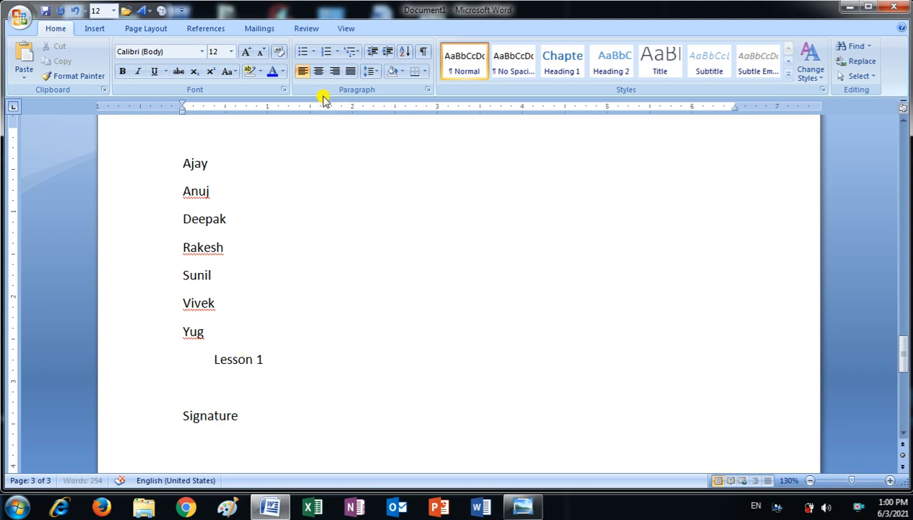
pyautogui.click(318, 72)
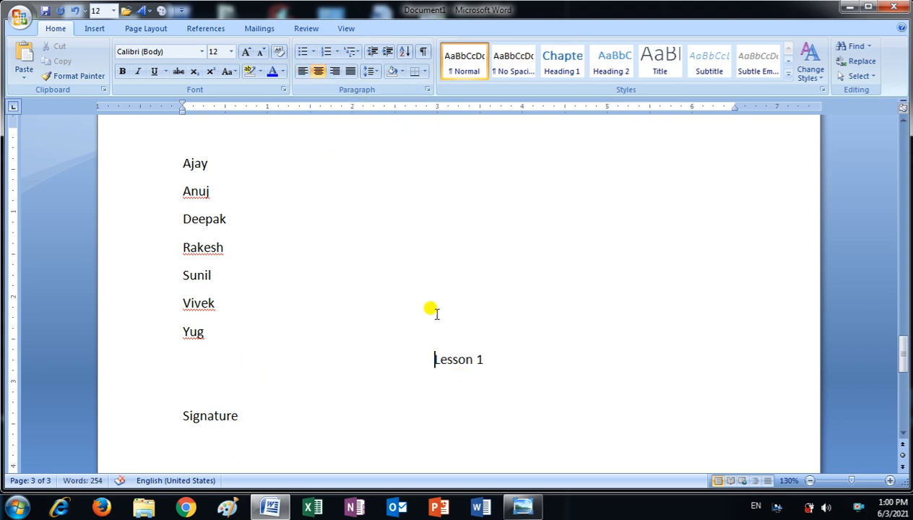
pyautogui.click(303, 72)
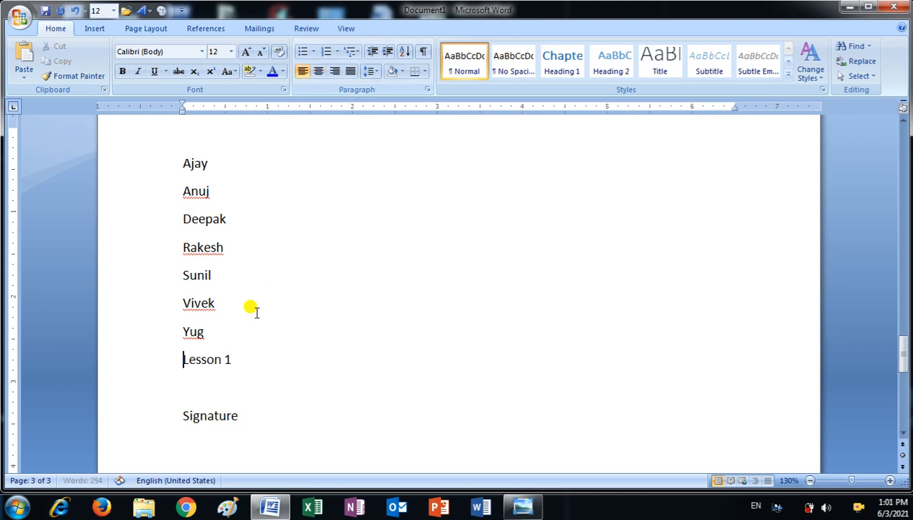
pyautogui.click(335, 71)
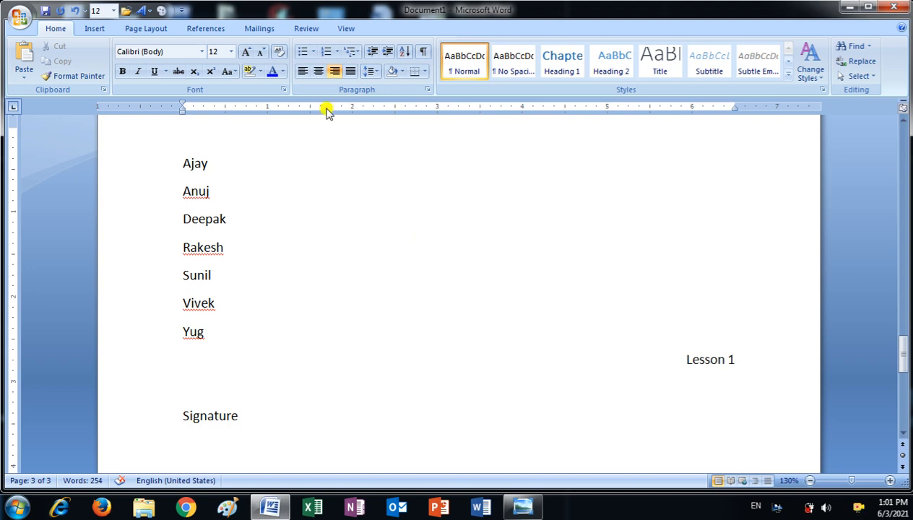
pyautogui.click(318, 72)
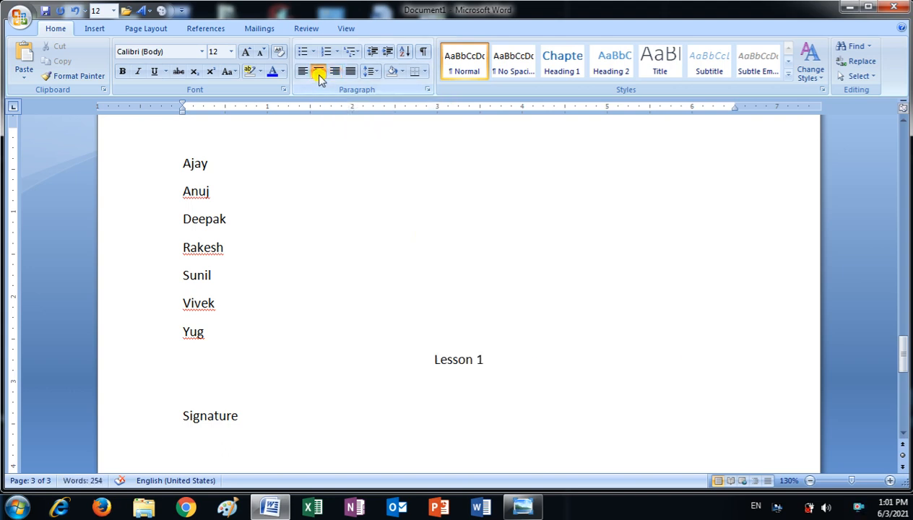
# Step: Align the "Signature" line to the right margin
pyautogui.click(174, 414)
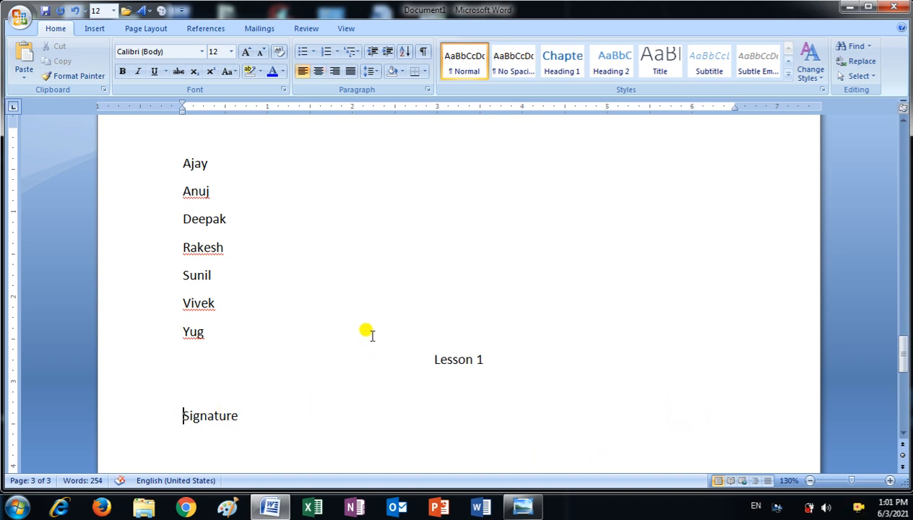
pyautogui.click(200, 417)
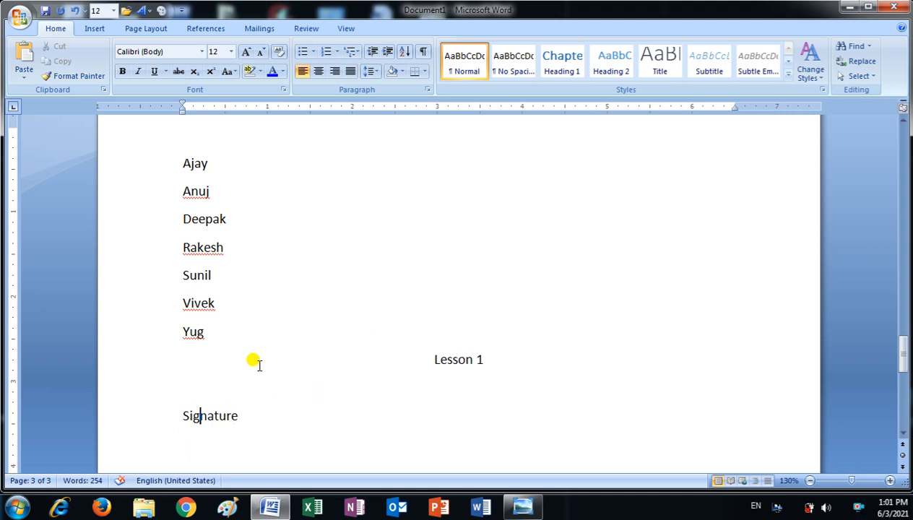
pyautogui.click(334, 71)
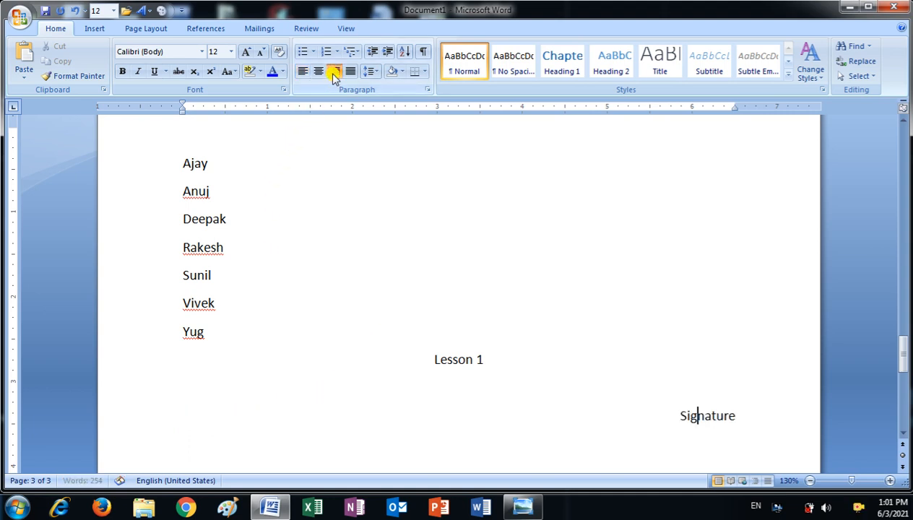
# Step: Add two right-aligned lines of filler text, "lskdajfl" and "sdafklsjdaf", below "Signature"
pyautogui.click(732, 416)
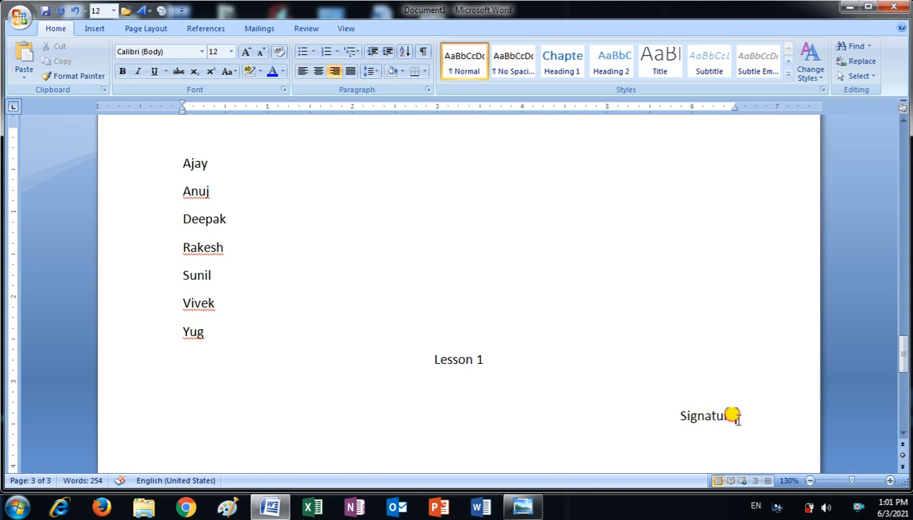
pyautogui.write('daf')
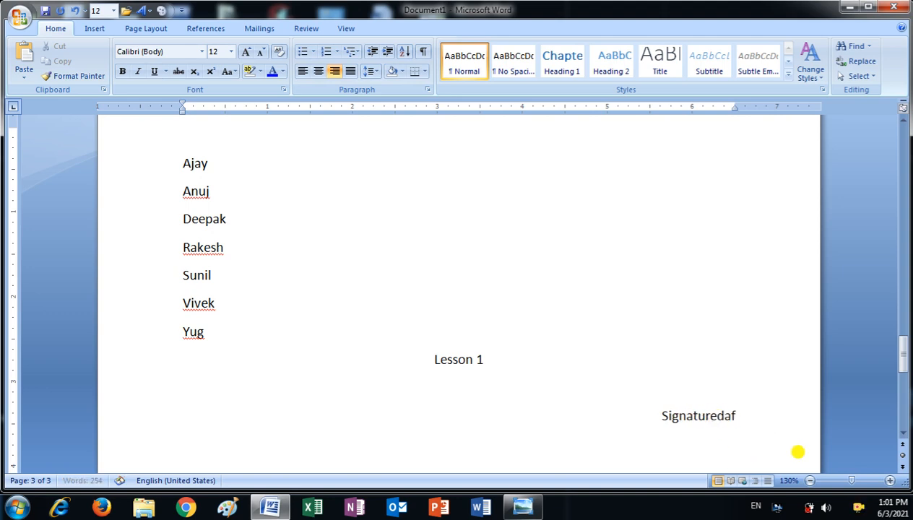
pyautogui.press('BackSpace')
pyautogui.press('BackSpace')
pyautogui.press('BackSpace')
pyautogui.press('Return')
pyautogui.write('lskdajfl')
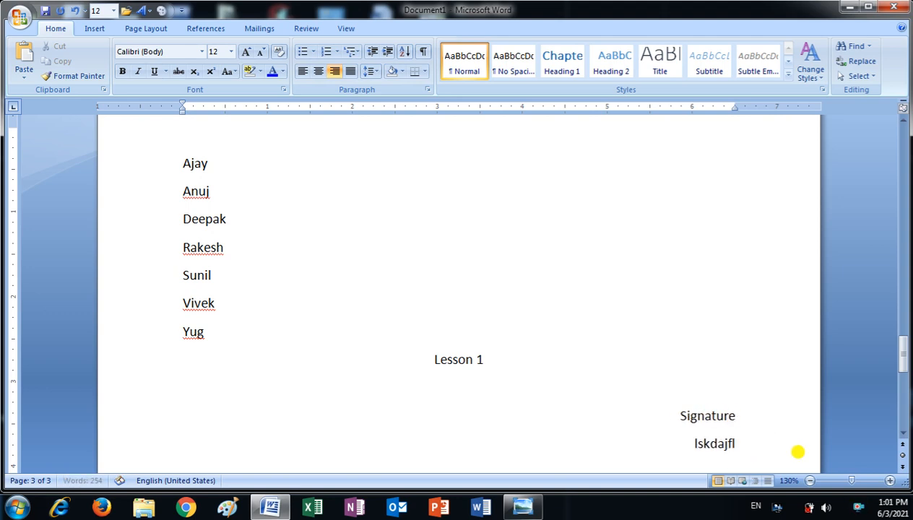
pyautogui.press('Return')
pyautogui.write('sdafklsjdaf')
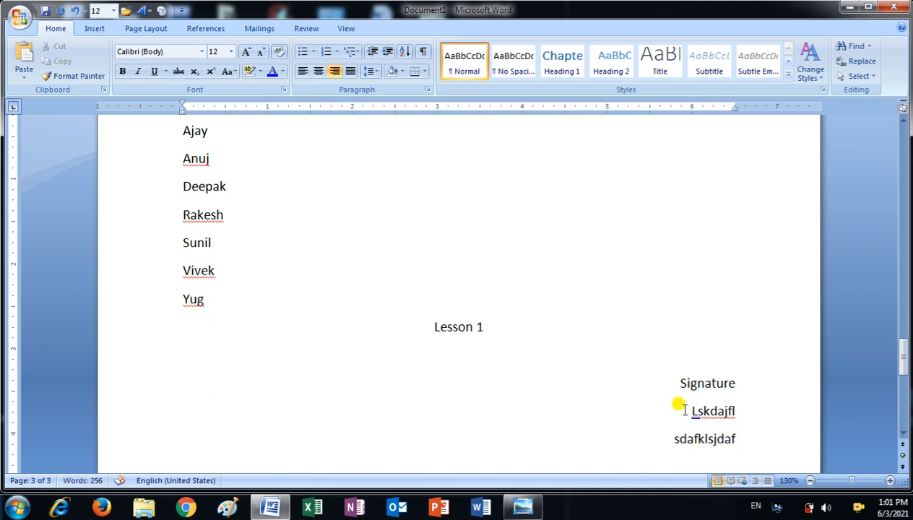
# Step: Left-align the two filler lines below "Signature" and continue the text, adding a new line "sdafsdafsdafsda"
pyautogui.moveTo(687, 409); pyautogui.dragTo(731, 436)
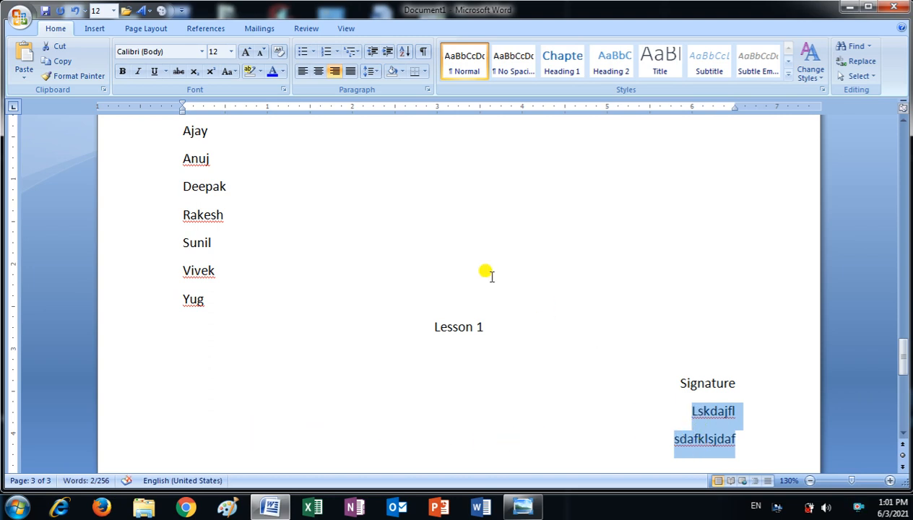
pyautogui.click(303, 75)
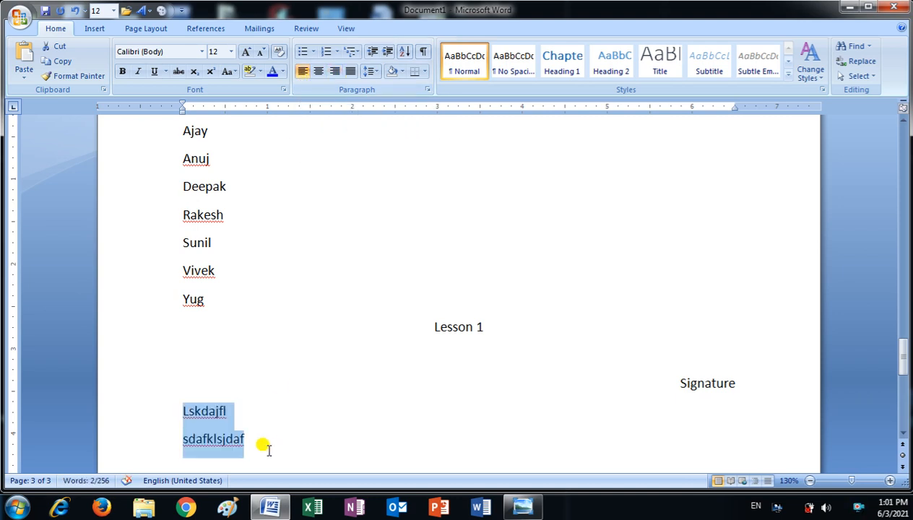
pyautogui.click(255, 434)
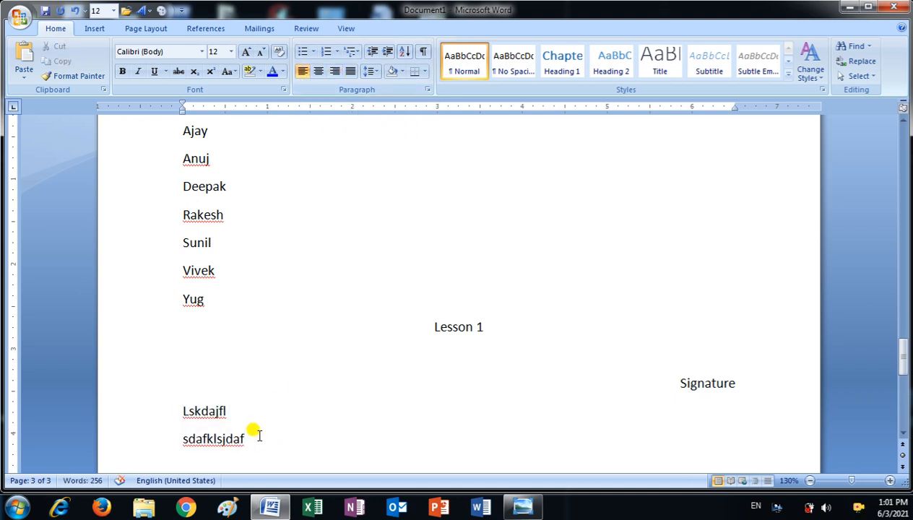
pyautogui.write('ksdafsdklfjsdaf')
pyautogui.press('Return')
pyautogui.write('sdafsdafsdafsda')
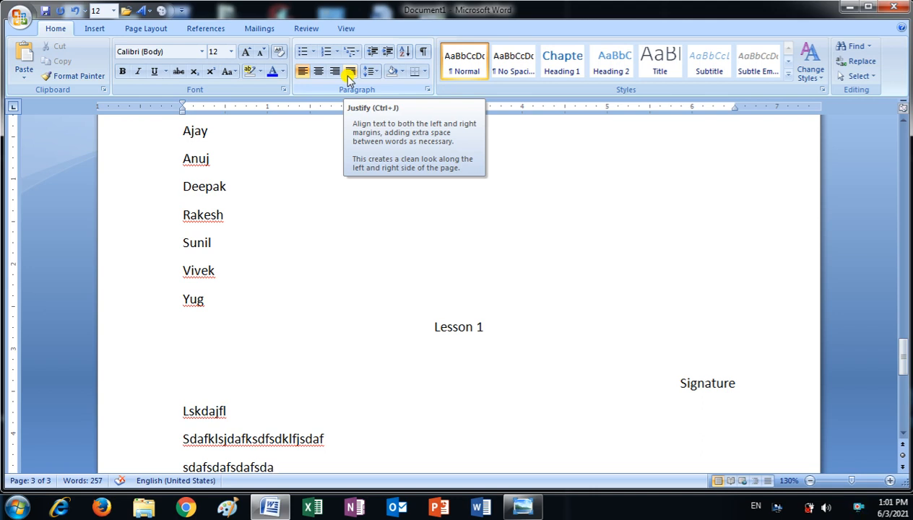
# Step: Generate sample paragraphs with =rand() on a new line below the filler text
pyautogui.scroll(-6, 417, 377)
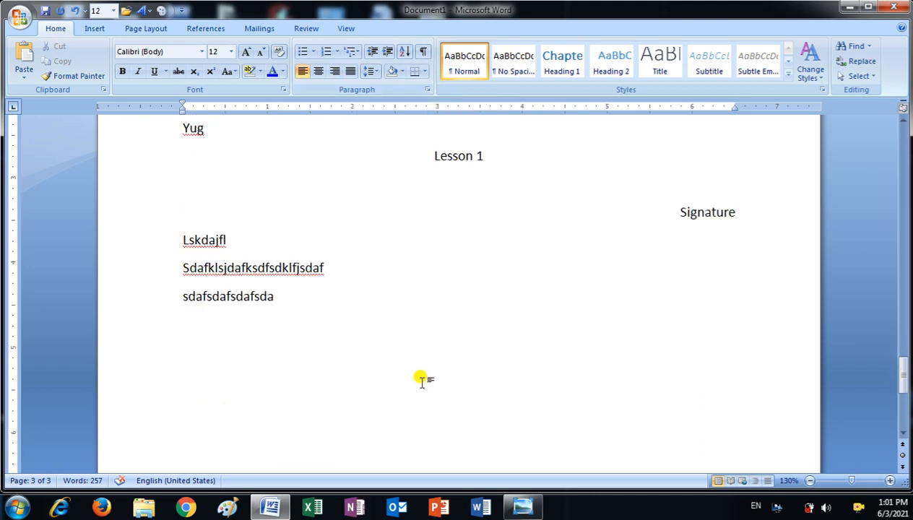
pyautogui.press('Return')
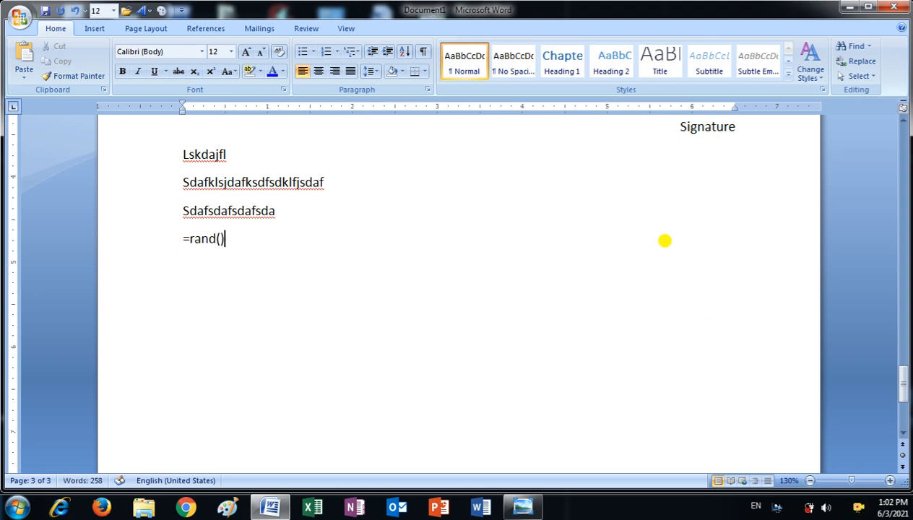
pyautogui.press('Return')
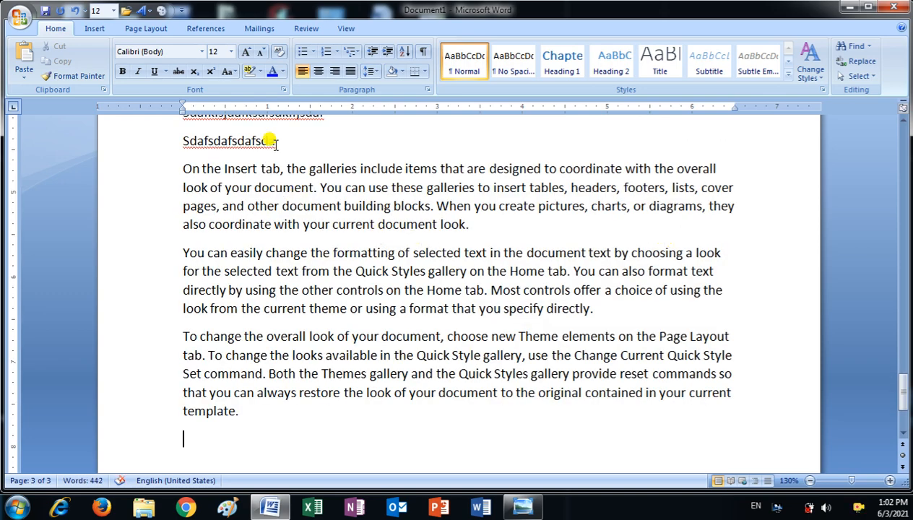
# Step: Compare justified with left alignment on the three generated paragraphs and leave them justified
pyautogui.moveTo(182, 167); pyautogui.dragTo(251, 408)
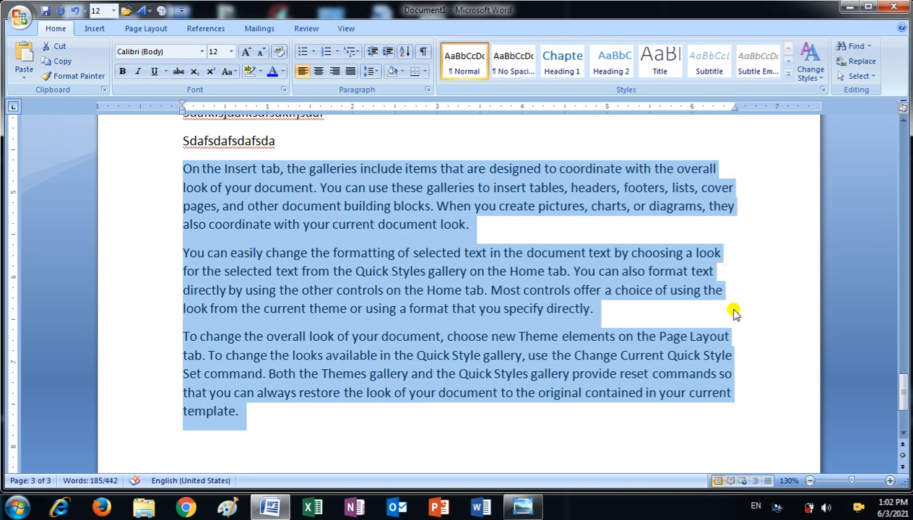
pyautogui.click(351, 73)
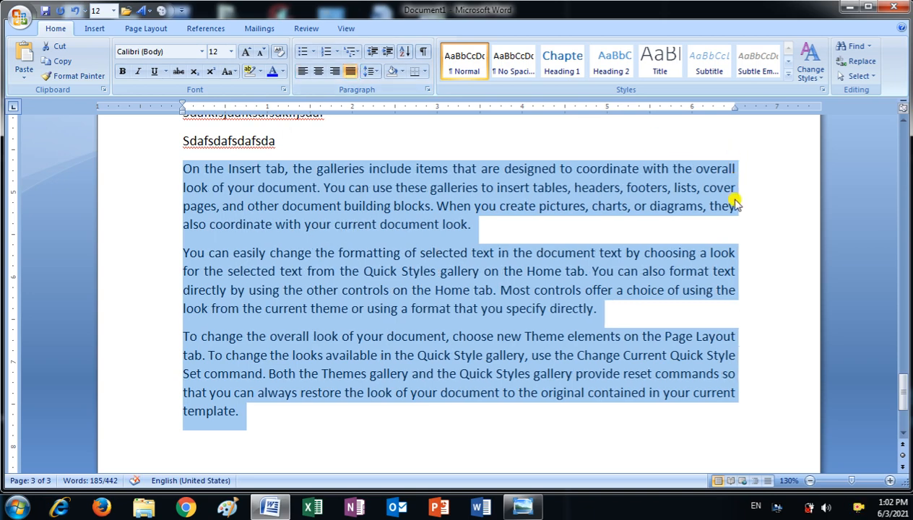
pyautogui.click(301, 75)
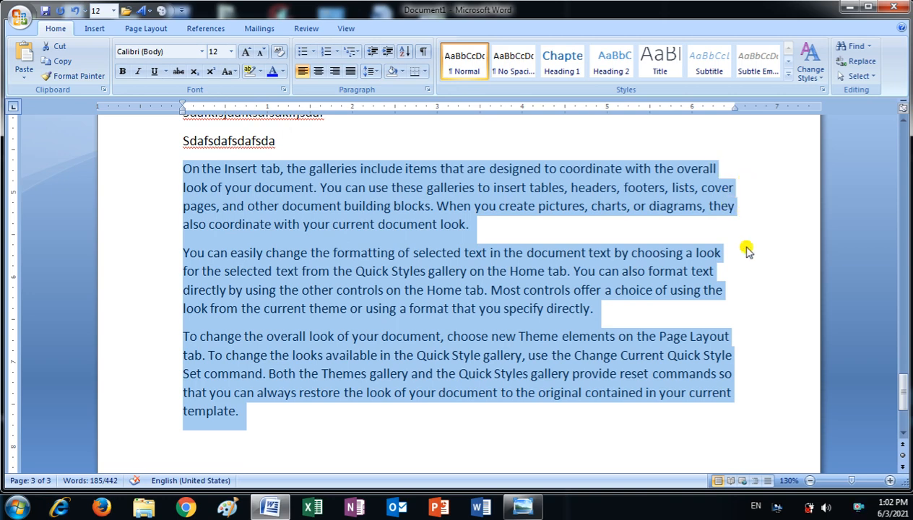
pyautogui.click(351, 74)
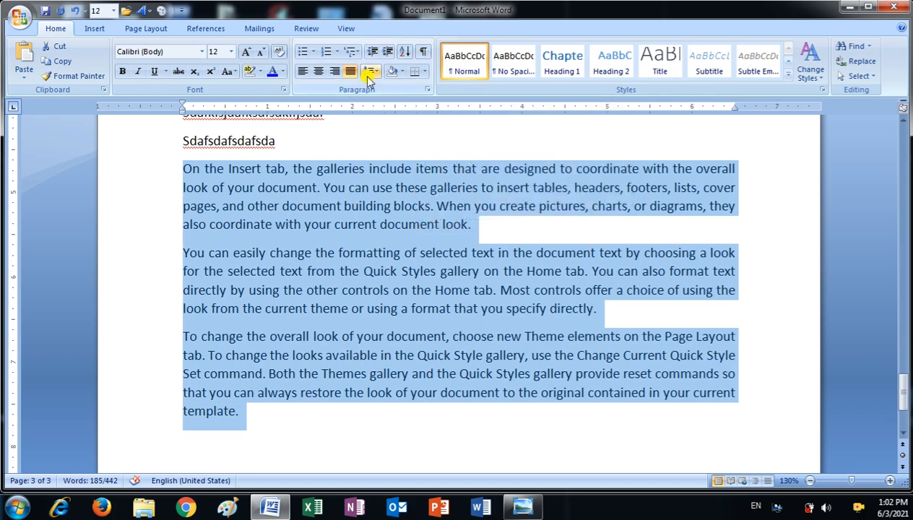
pyautogui.scroll(8, 338, 276)
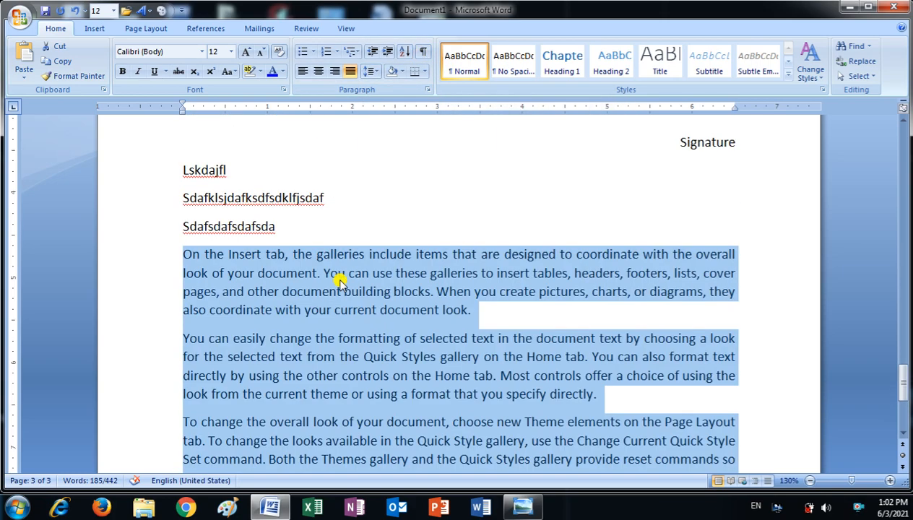
pyautogui.scroll(1, 339, 278)
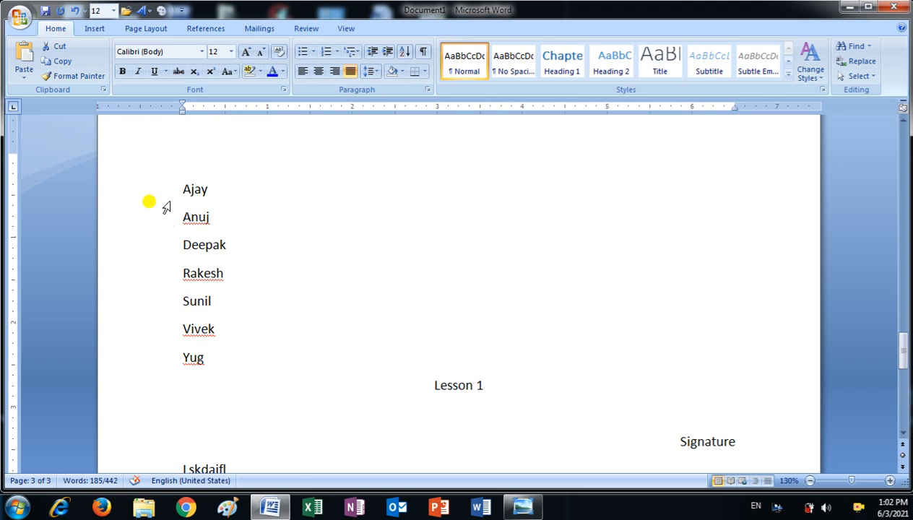
# Step: Remove the space after each paragraph in the seven-name list above "Lesson 1"
pyautogui.moveTo(182, 185); pyautogui.dragTo(213, 361)
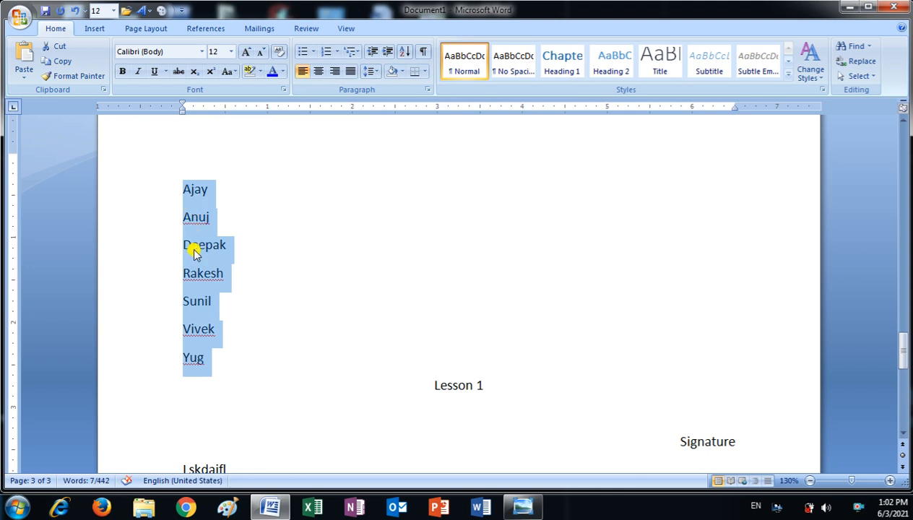
pyautogui.click(370, 72)
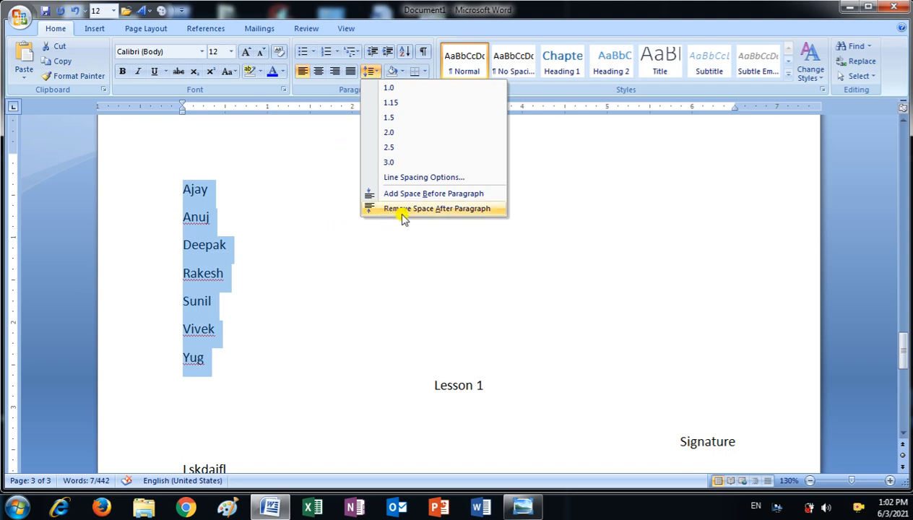
pyautogui.click(452, 216)
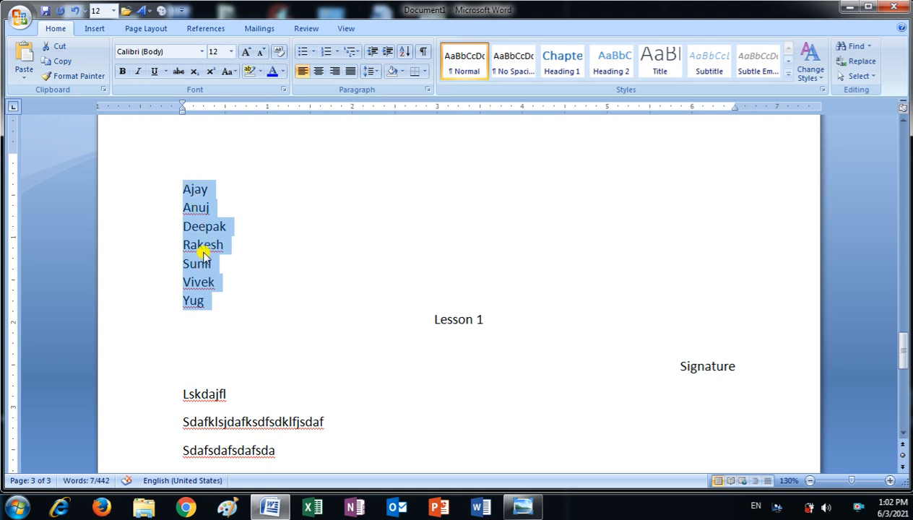
# Step: Try line spacings of 2.0, 1.0 and 3.0 on the name list to compare them
pyautogui.click(381, 76)
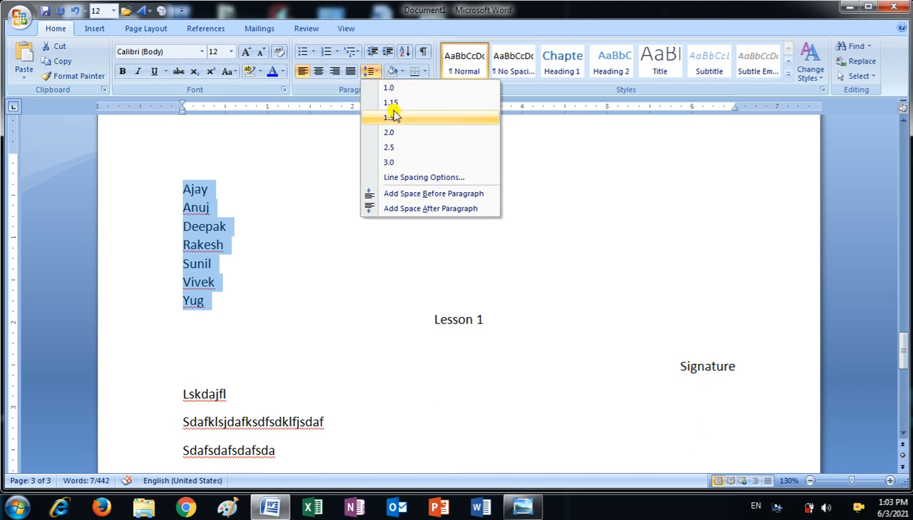
pyautogui.click(391, 132)
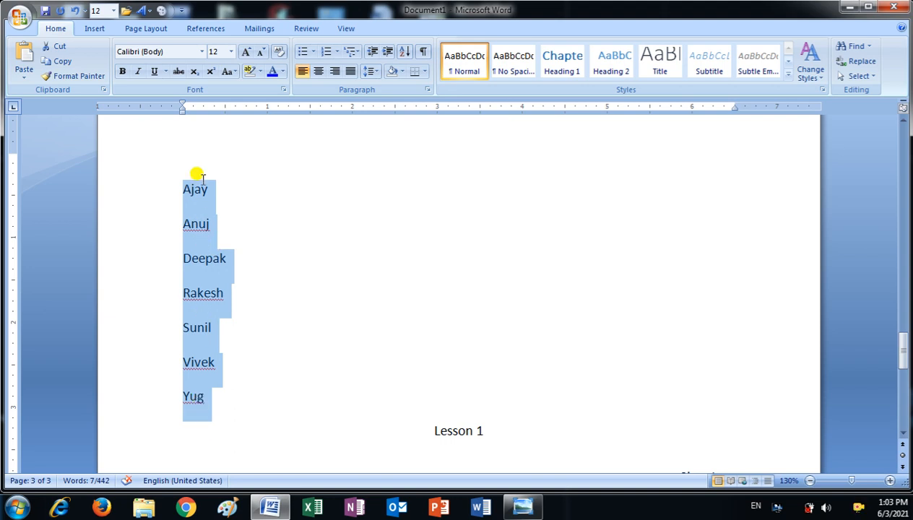
pyautogui.click(369, 71)
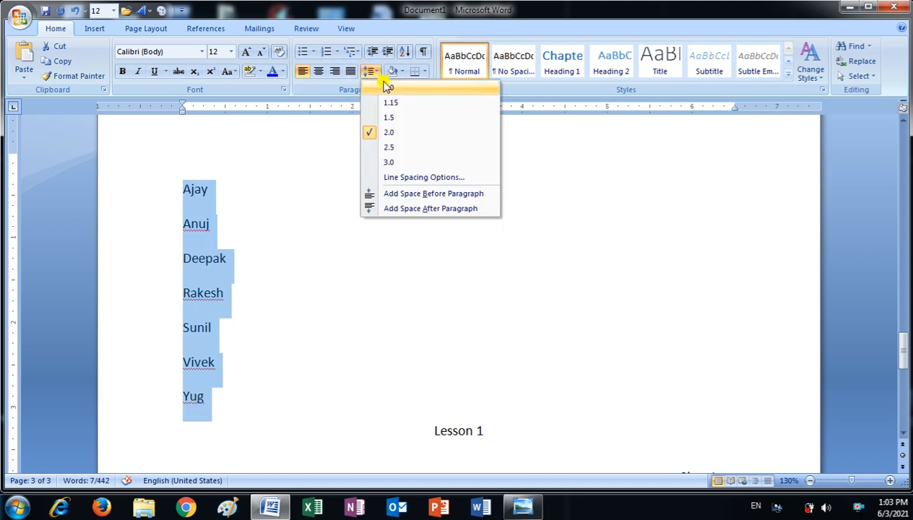
pyautogui.click(387, 87)
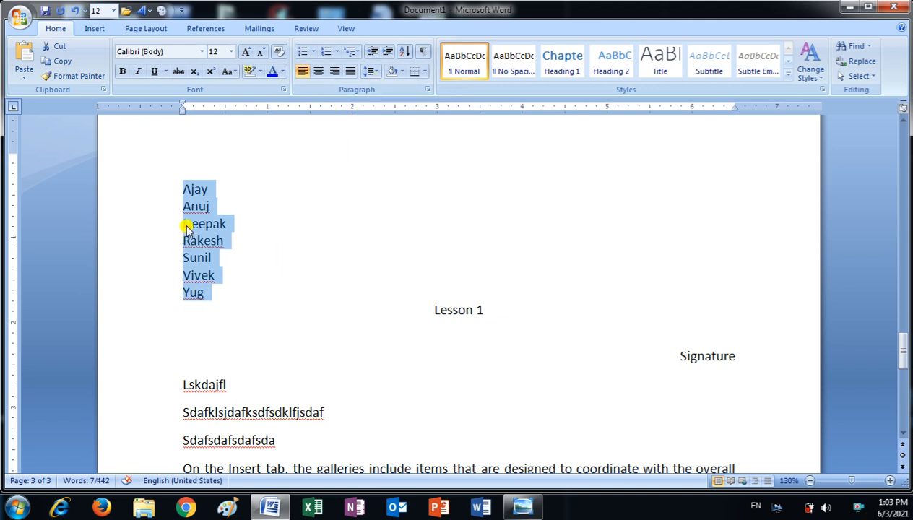
pyautogui.click(370, 71)
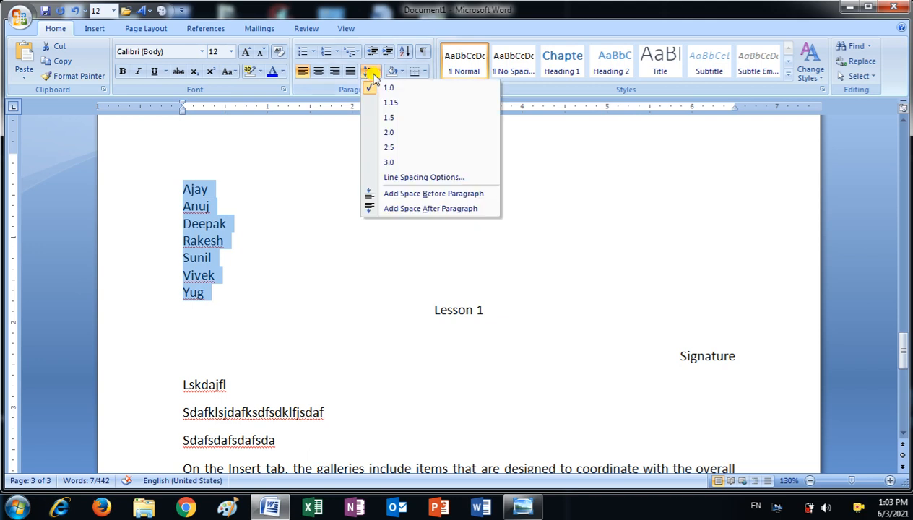
pyautogui.click(383, 160)
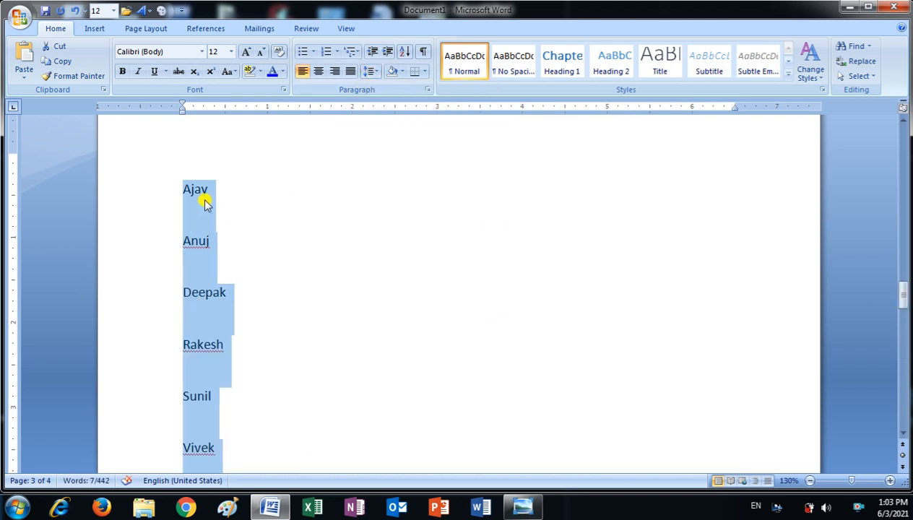
pyautogui.scroll(-3, 224, 332)
pyautogui.scroll(2, 223, 332)
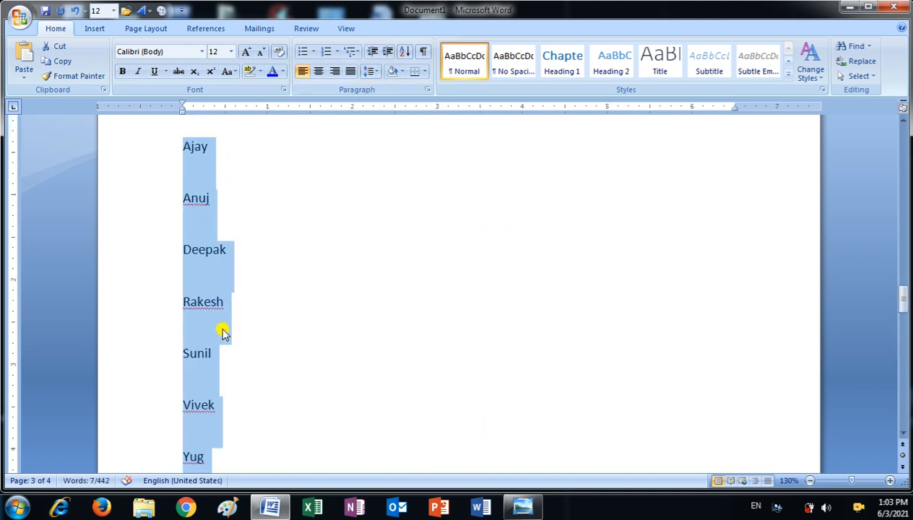
# Step: Set the line spacing of the name list to 1.15
pyautogui.click(371, 74)
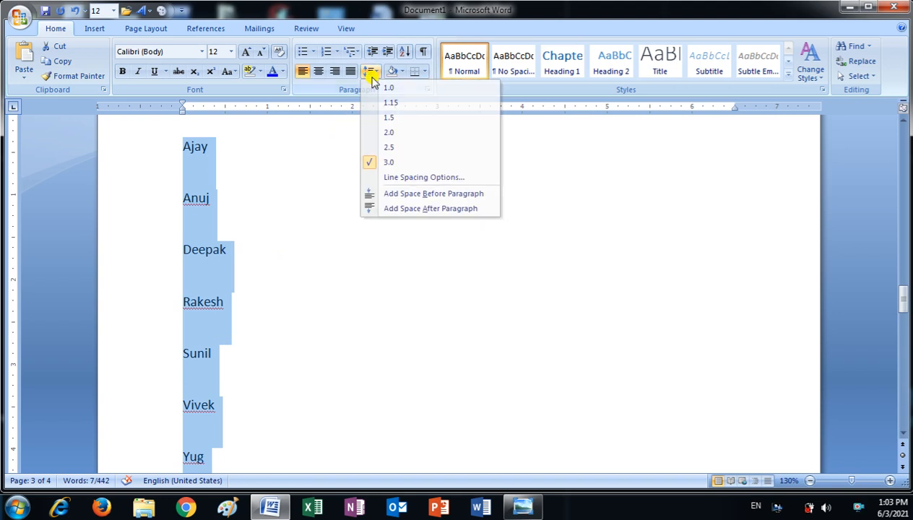
pyautogui.click(372, 76)
pyautogui.click(371, 75)
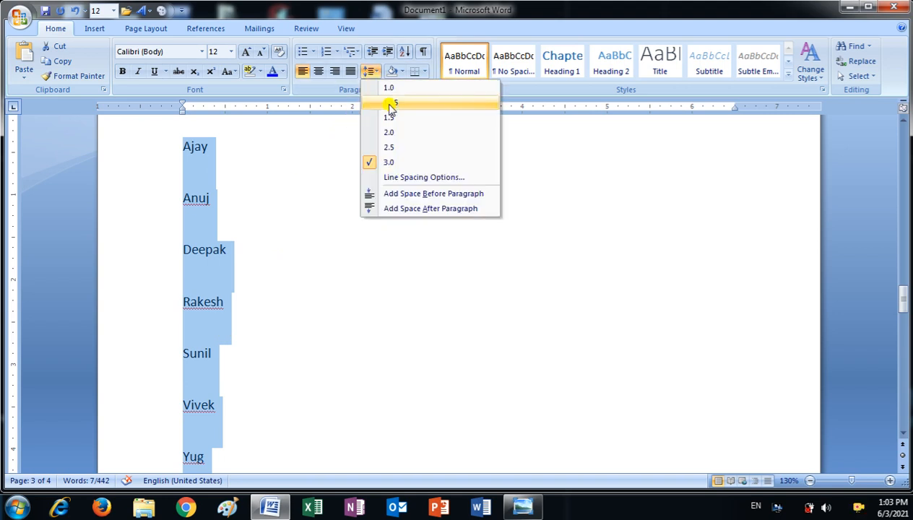
pyautogui.click(390, 105)
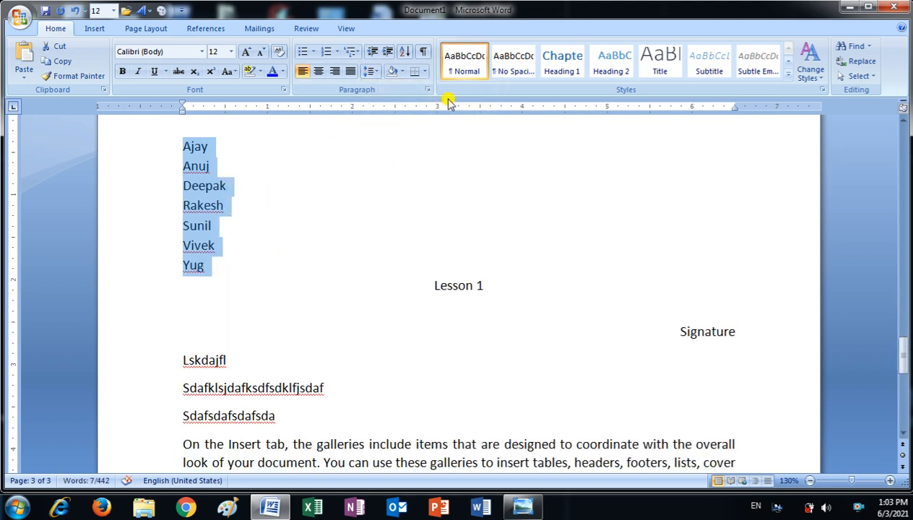
pyautogui.click(370, 75)
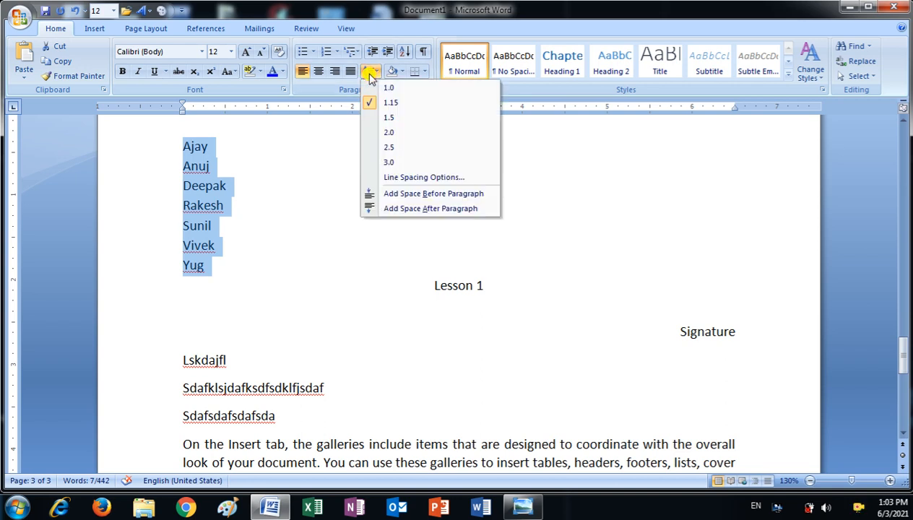
pyautogui.click(394, 252)
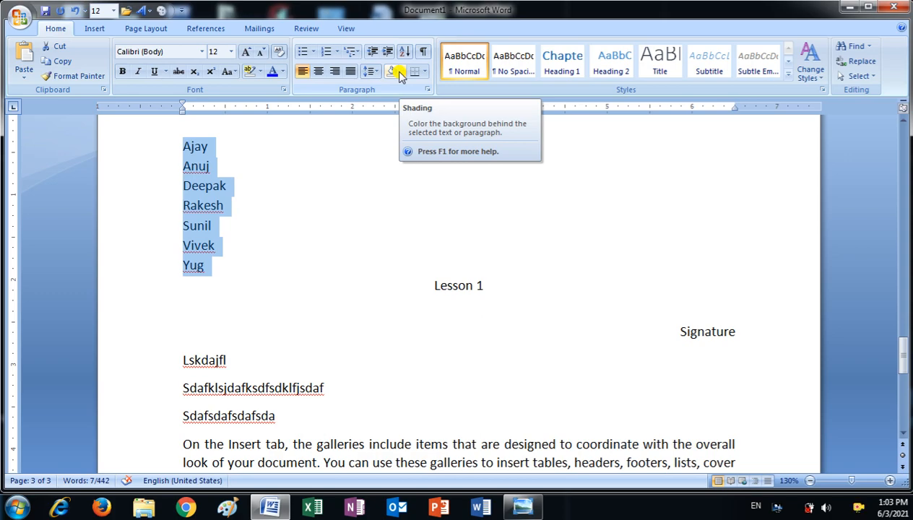
# Step: Shade the first generated paragraph yellow and the second generated paragraph light orange
pyautogui.scroll(-5, 398, 317)
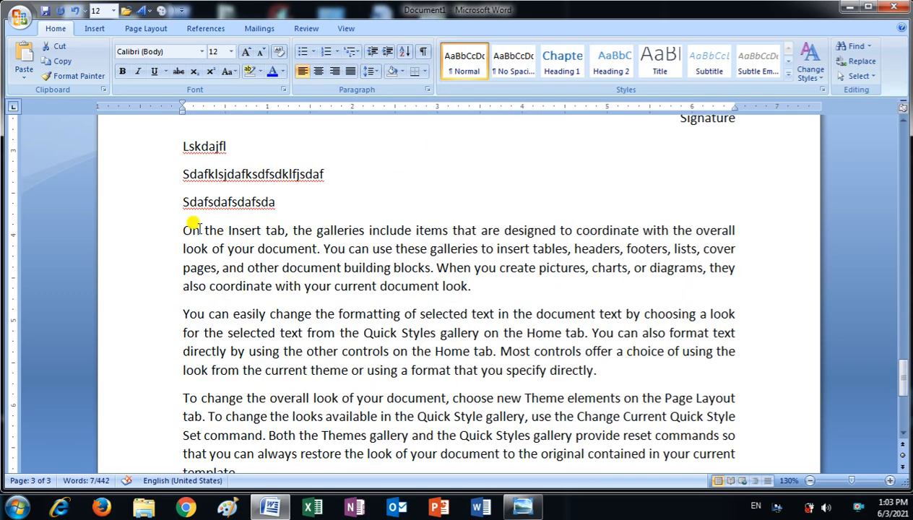
pyautogui.moveTo(181, 230)
pyautogui.mouseDown()
pyautogui.moveTo(409, 259)
pyautogui.moveTo(525, 288)
pyautogui.mouseUp()
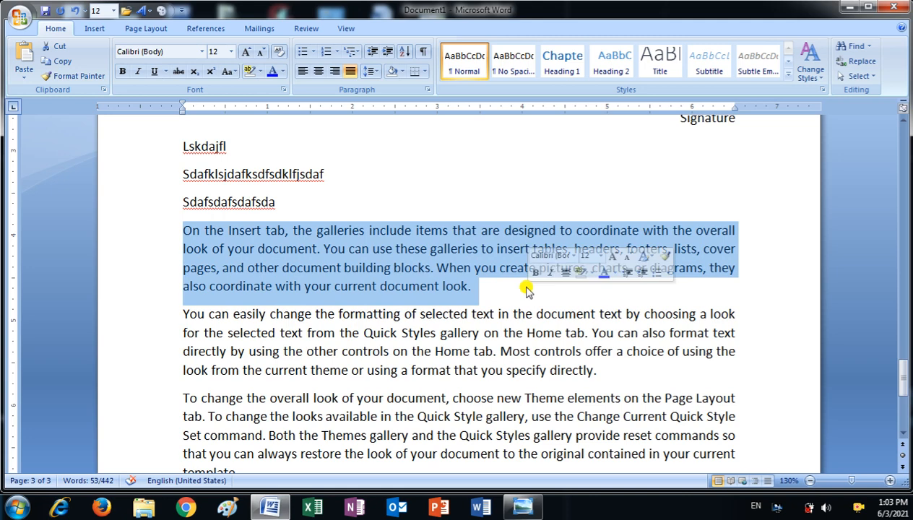
pyautogui.click(406, 73)
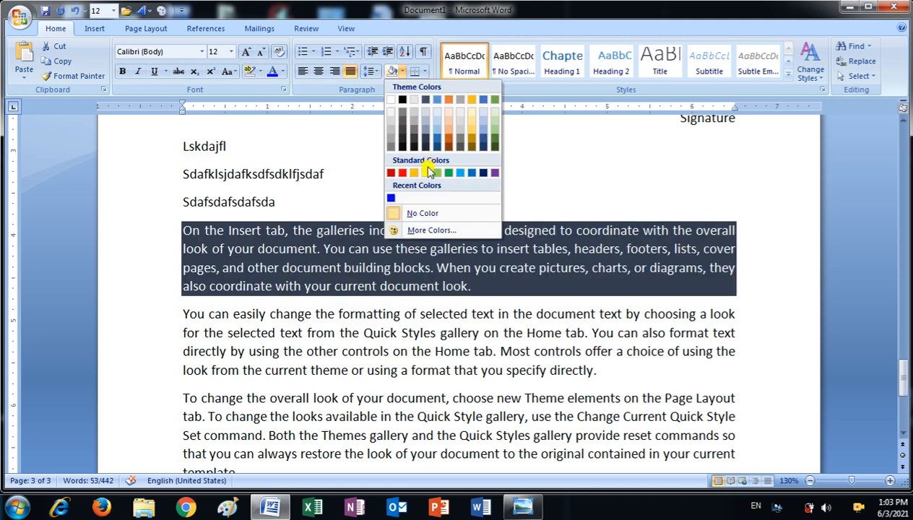
pyautogui.click(427, 172)
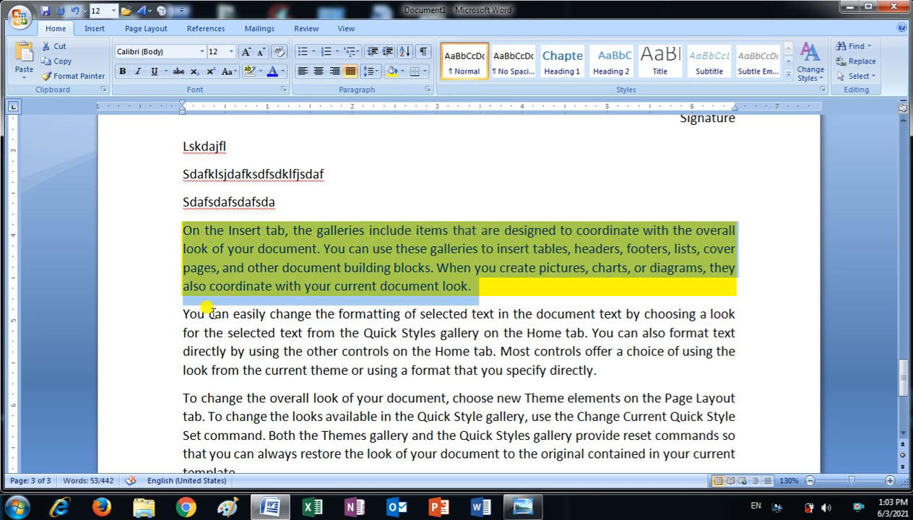
pyautogui.moveTo(182, 313); pyautogui.dragTo(721, 369)
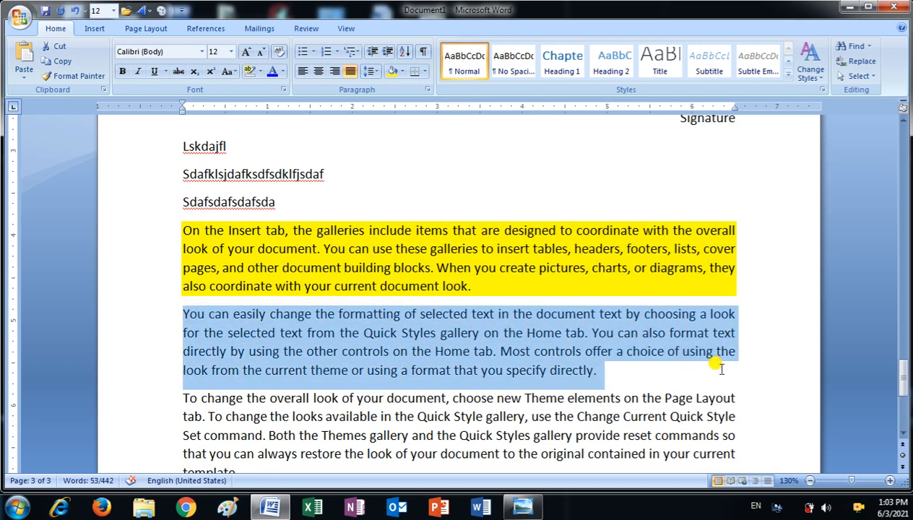
pyautogui.click(403, 71)
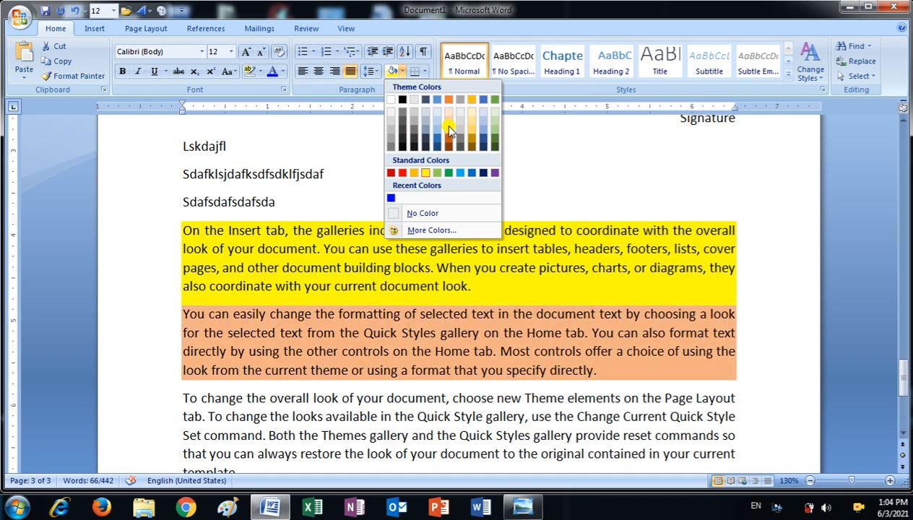
pyautogui.click(448, 132)
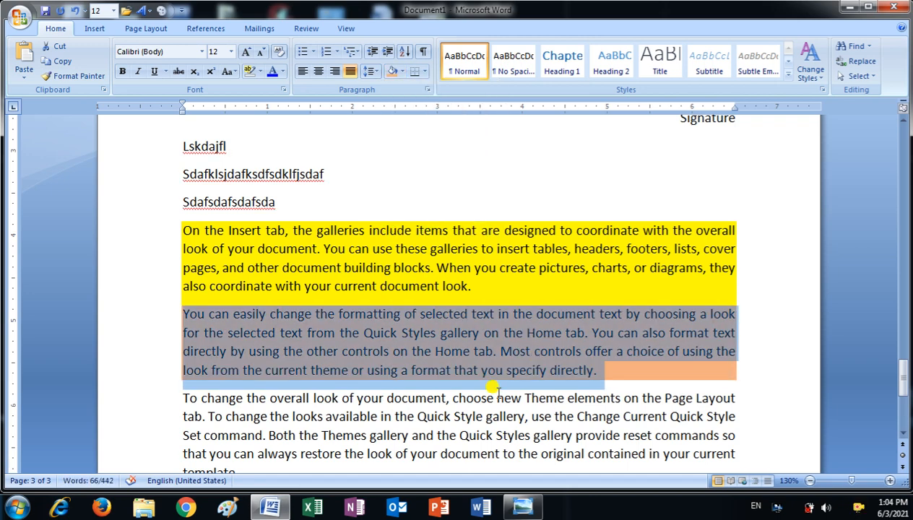
# Step: Remove the background shading from the first two generated paragraphs using No Color
pyautogui.moveTo(182, 230); pyautogui.dragTo(599, 371)
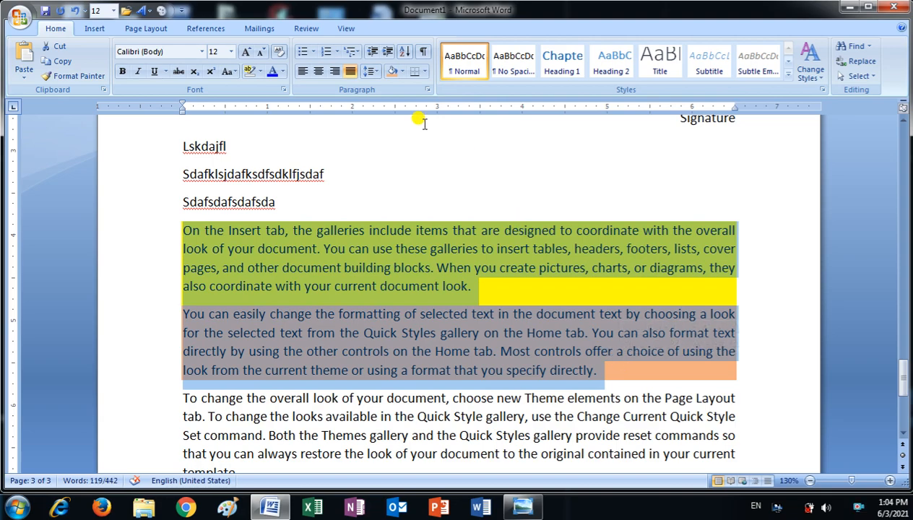
pyautogui.click(401, 75)
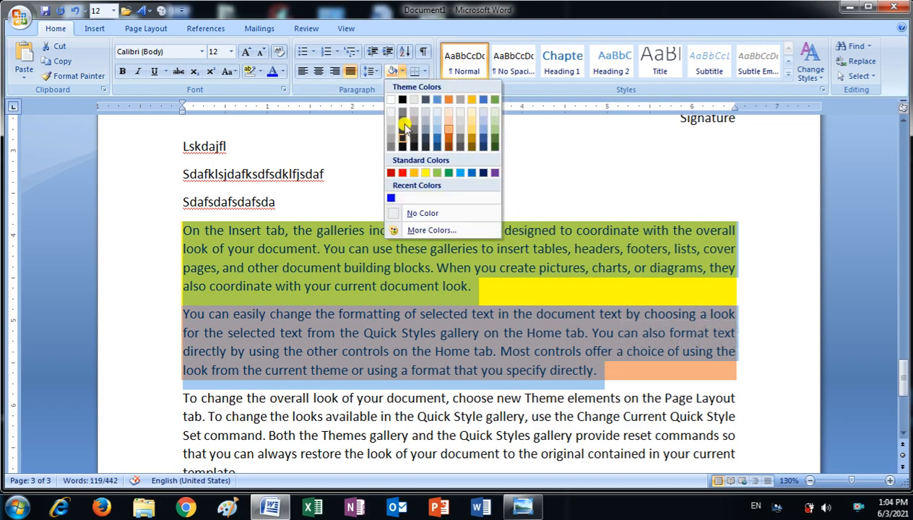
pyautogui.click(421, 215)
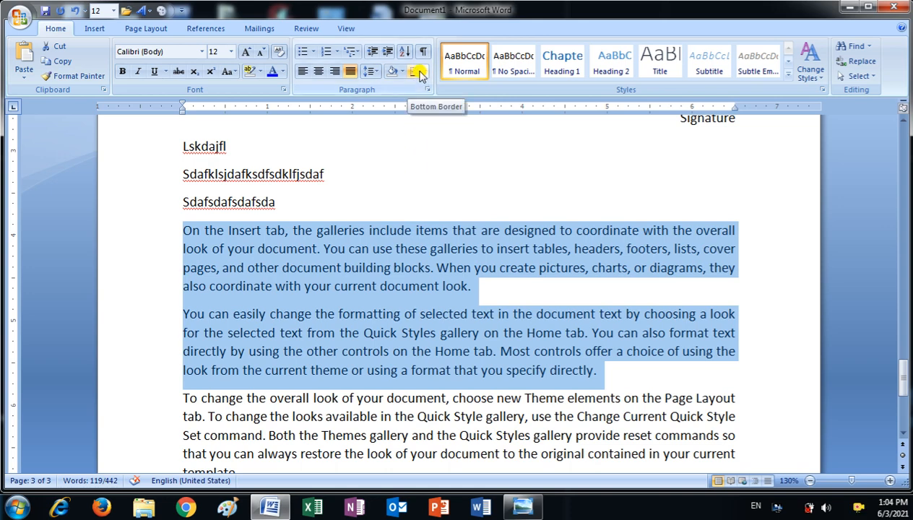
# Step: Try outside borders and all borders on the name list above "Lesson 1"
pyautogui.scroll(5, 291, 301)
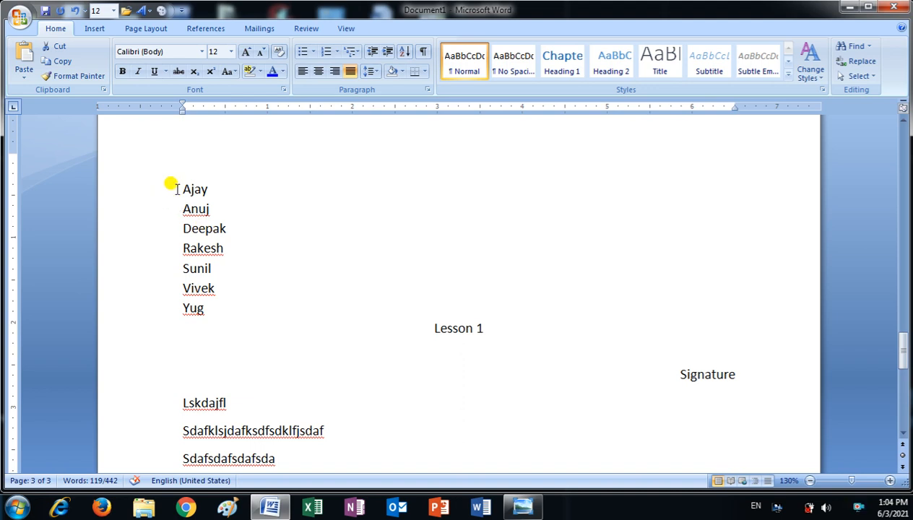
pyautogui.moveTo(176, 181); pyautogui.dragTo(222, 311)
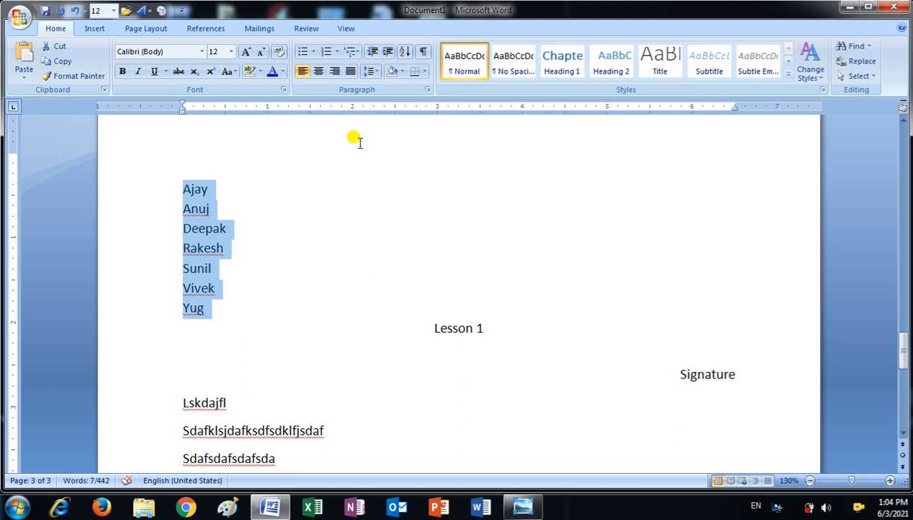
pyautogui.click(423, 72)
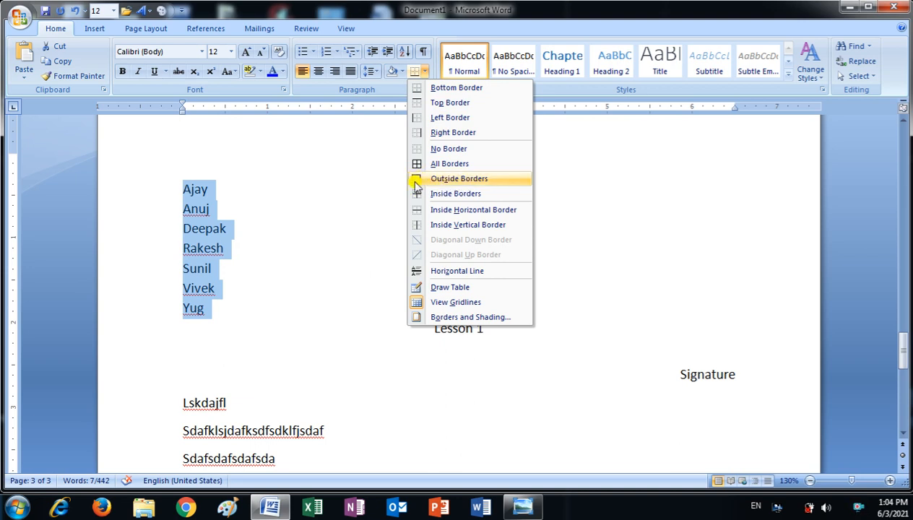
pyautogui.click(437, 180)
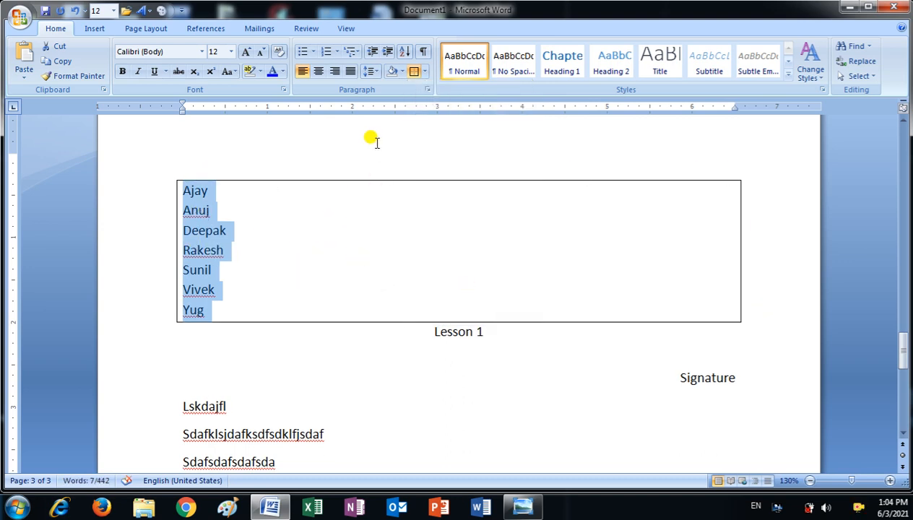
pyautogui.click(424, 72)
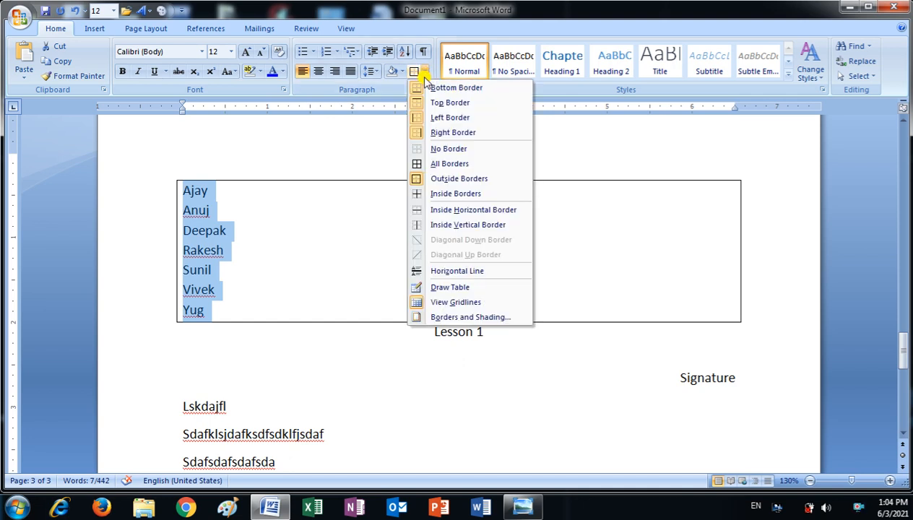
pyautogui.click(437, 164)
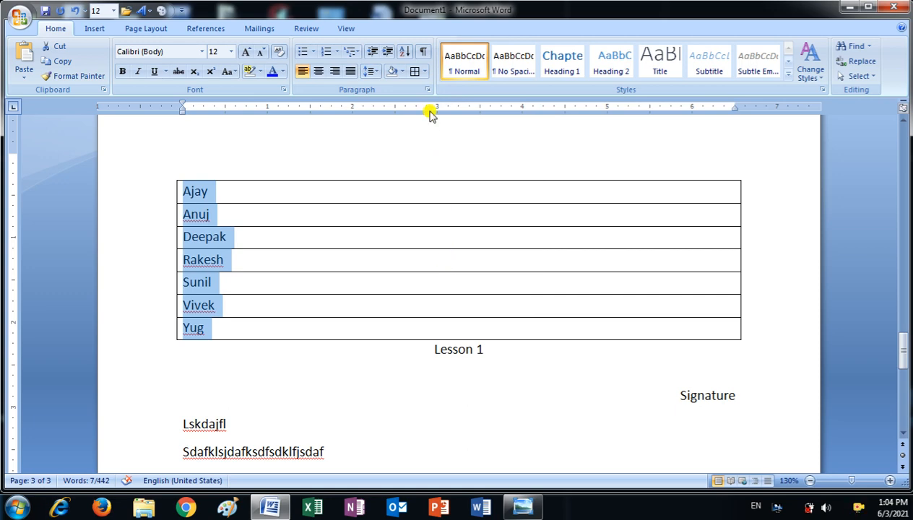
# Step: Clear all borders from the name list and apply only inside borders
pyautogui.click(422, 72)
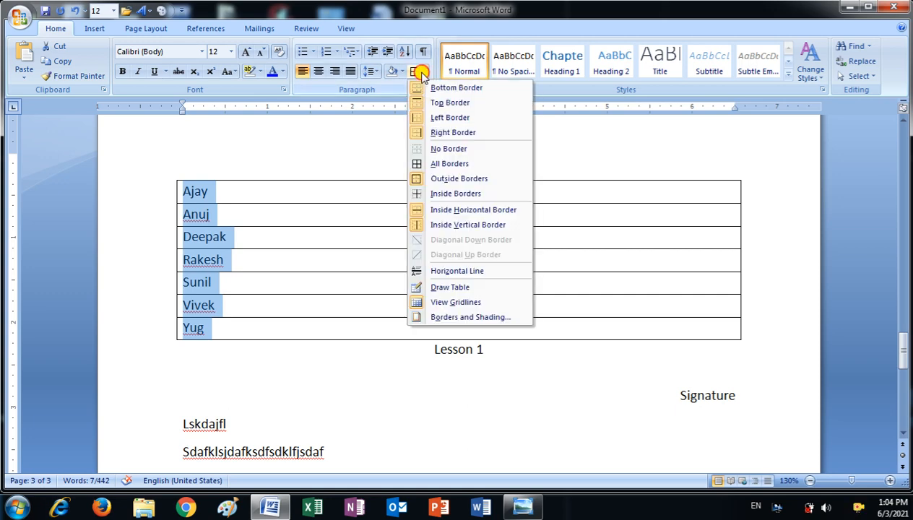
pyautogui.click(443, 148)
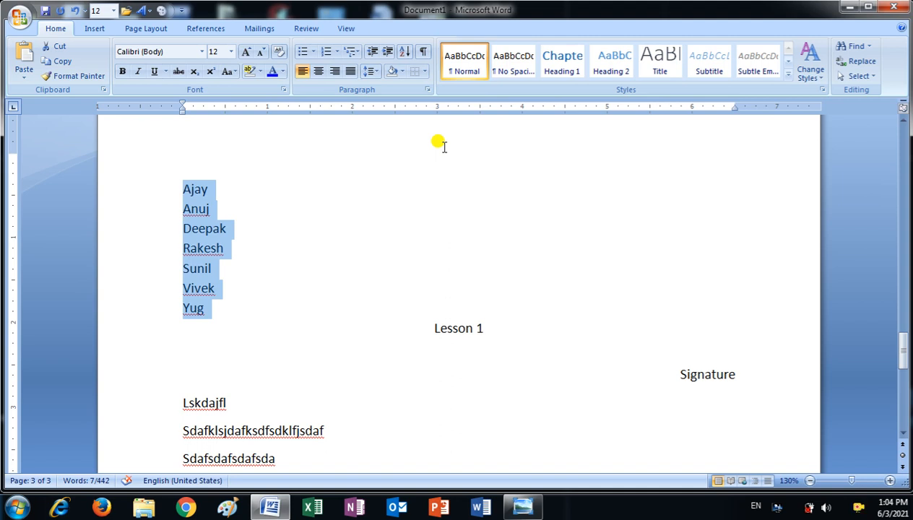
pyautogui.click(425, 72)
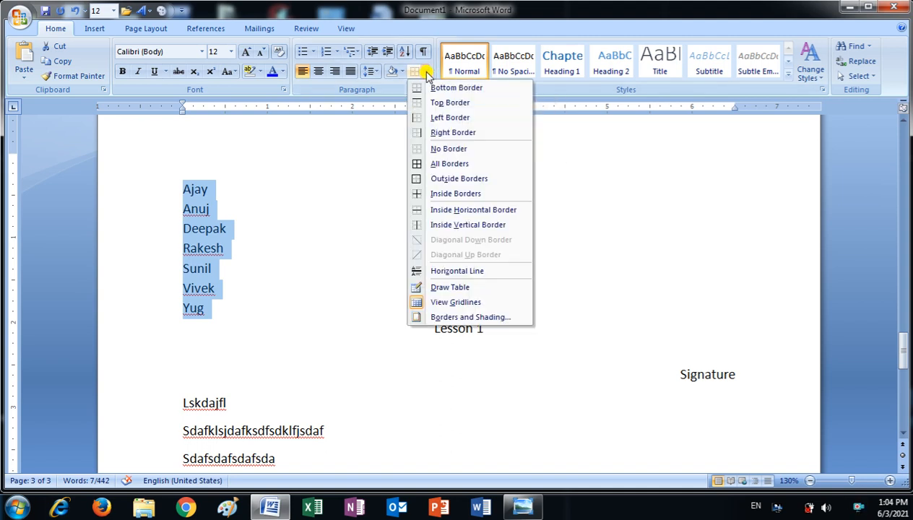
pyautogui.click(438, 194)
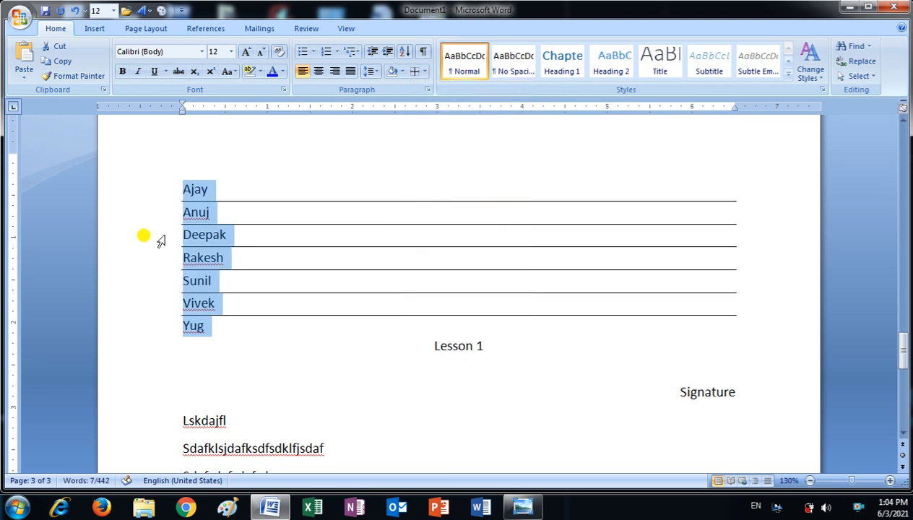
# Step: Apply the Title style to the centred "Lesson 1" line below the name list
pyautogui.click(366, 310)
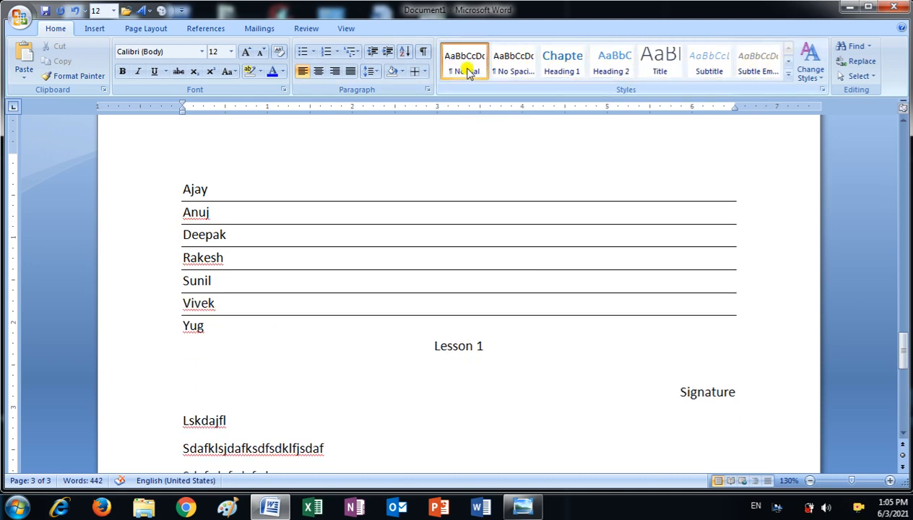
pyautogui.moveTo(428, 346); pyautogui.dragTo(490, 347)
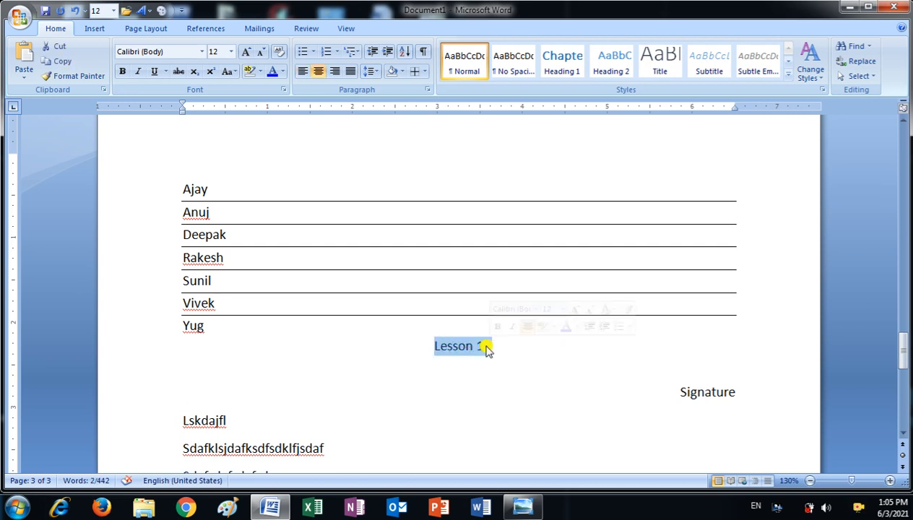
pyautogui.click(654, 63)
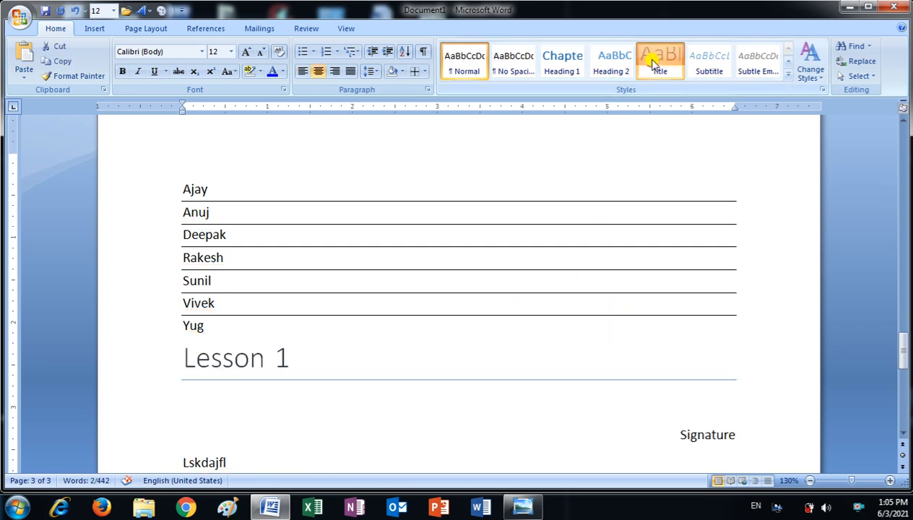
pyautogui.click(654, 63)
pyautogui.click(413, 386)
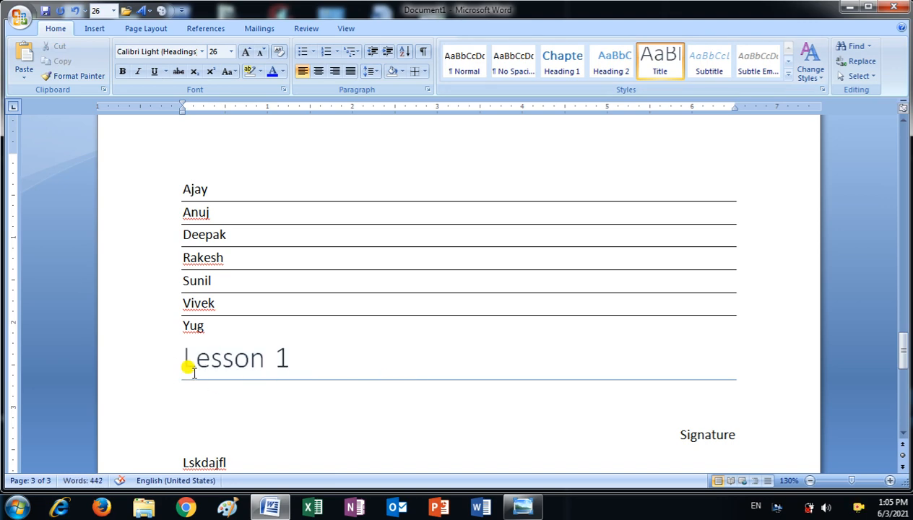
pyautogui.click(339, 367)
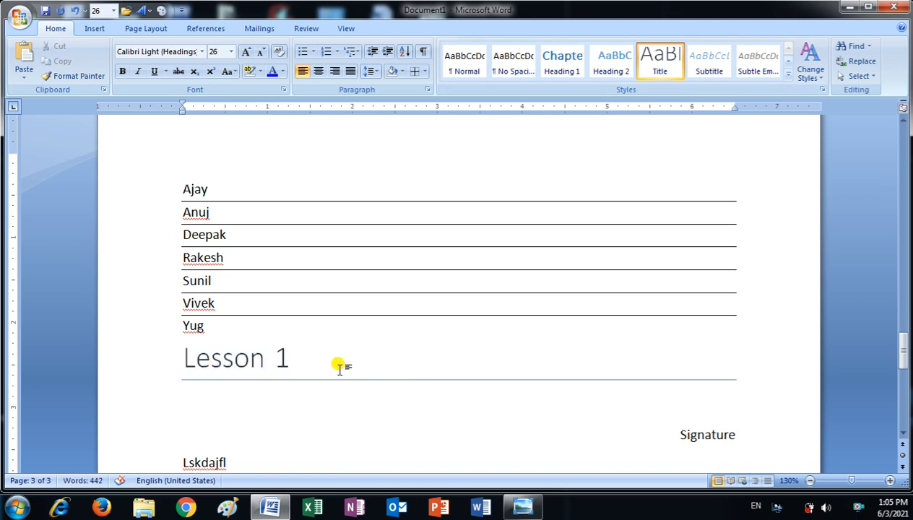
# Step: Replace the filler line just above the "On the Insert tab" paragraph with the word "Hardware"
pyautogui.scroll(-4, 339, 367)
pyautogui.moveTo(282, 348); pyautogui.dragTo(65, 343)
pyautogui.write('Hardware')
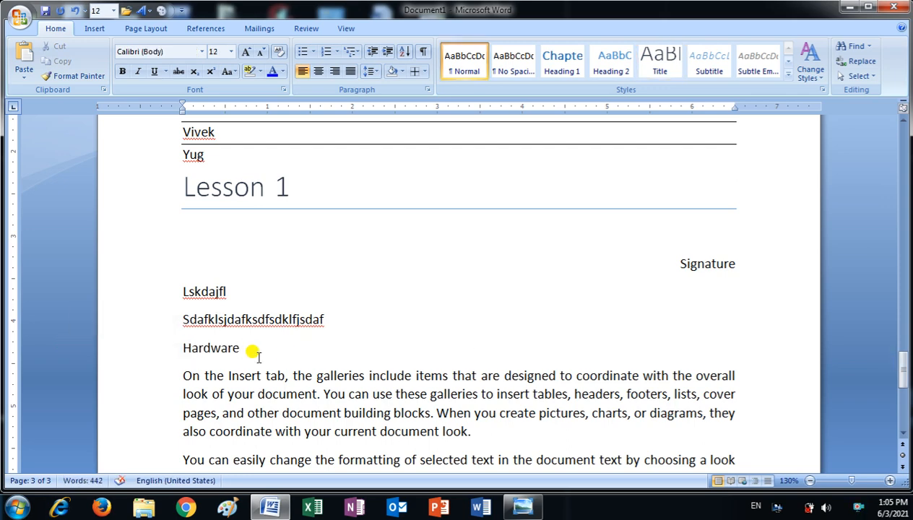
# Step: Try the Intense Emphasis style on the "Hardware" line and replace it with the Intense Reference style
pyautogui.moveTo(242, 347); pyautogui.dragTo(182, 347)
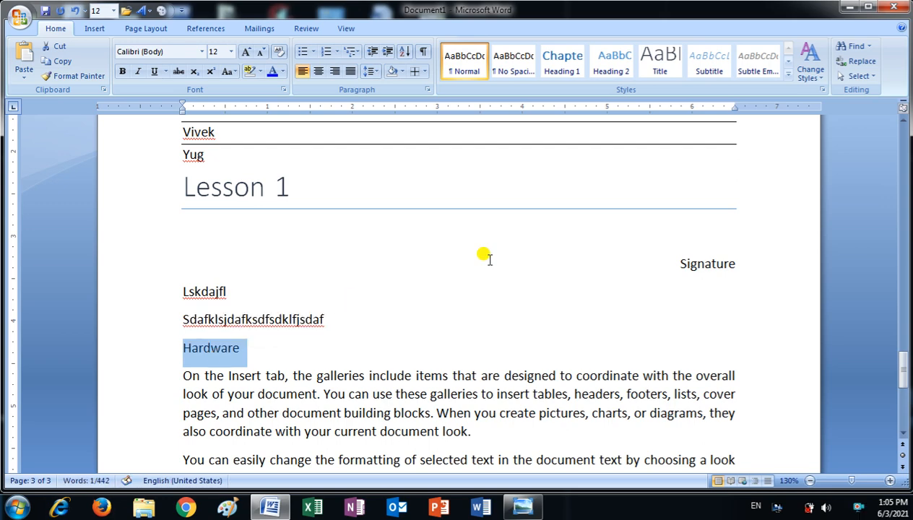
pyautogui.click(786, 77)
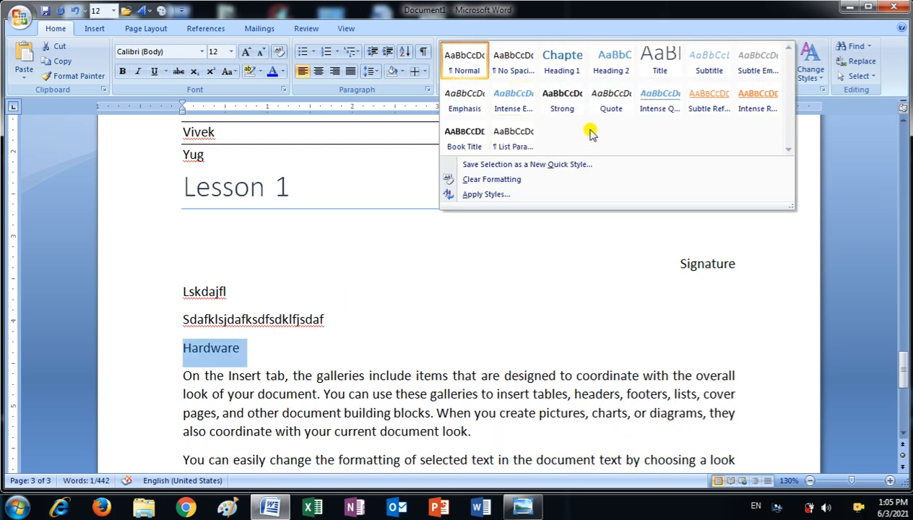
pyautogui.click(524, 106)
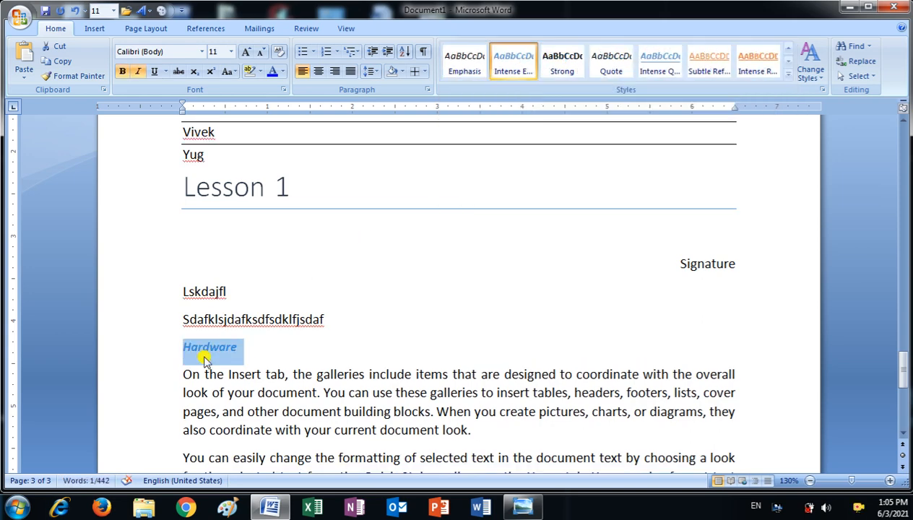
pyautogui.click(790, 75)
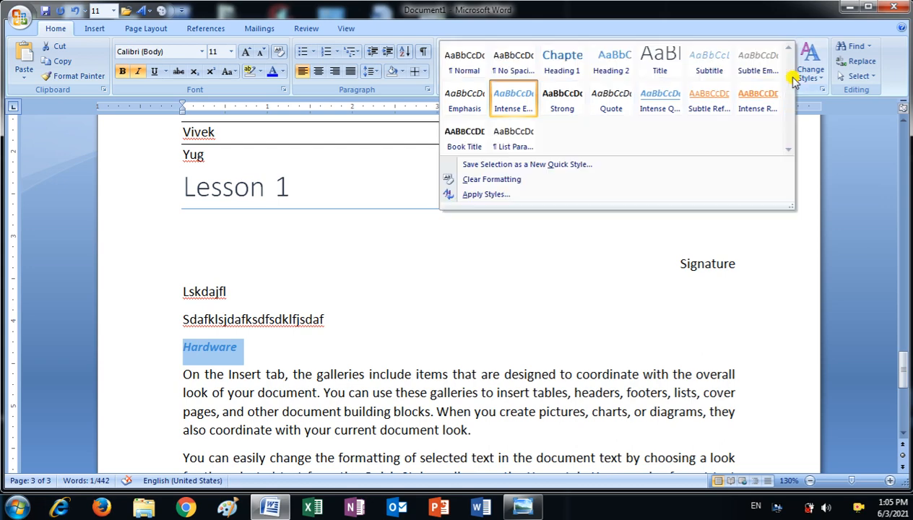
pyautogui.click(756, 101)
pyautogui.click(254, 355)
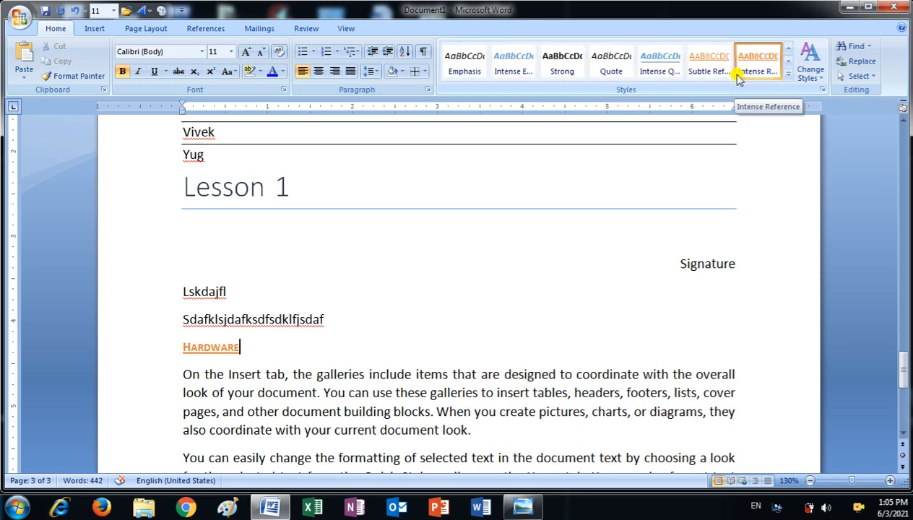
pyautogui.click(816, 78)
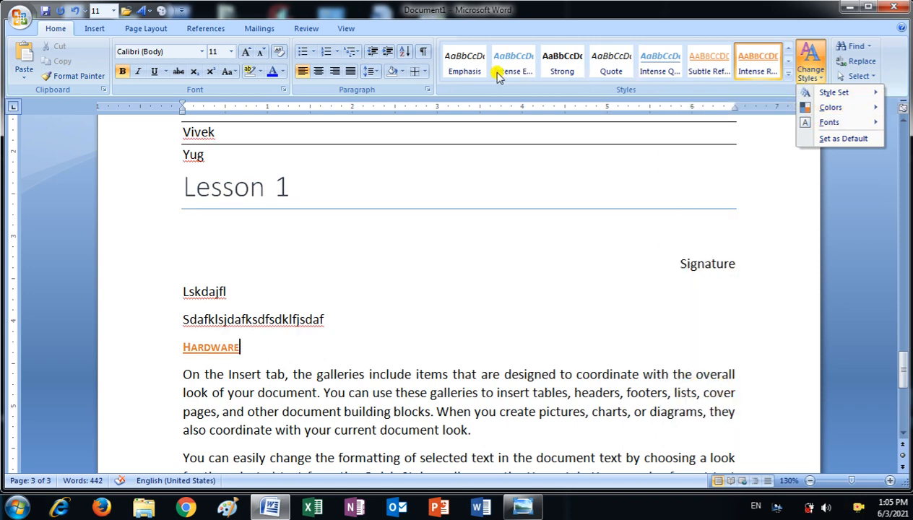
pyautogui.click(613, 273)
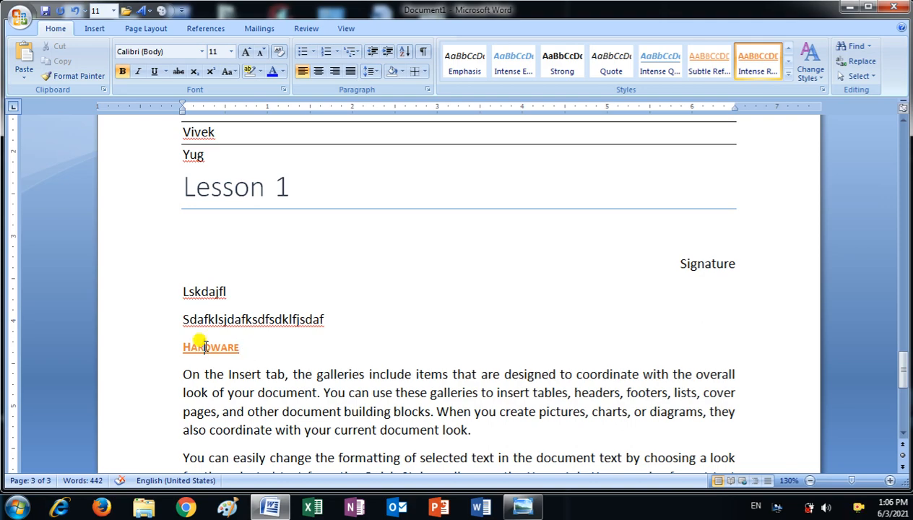
# Step: Review the document's contents from the first page's opening line to the bulleted lists on page two
pyautogui.scroll(20, 381, 333)
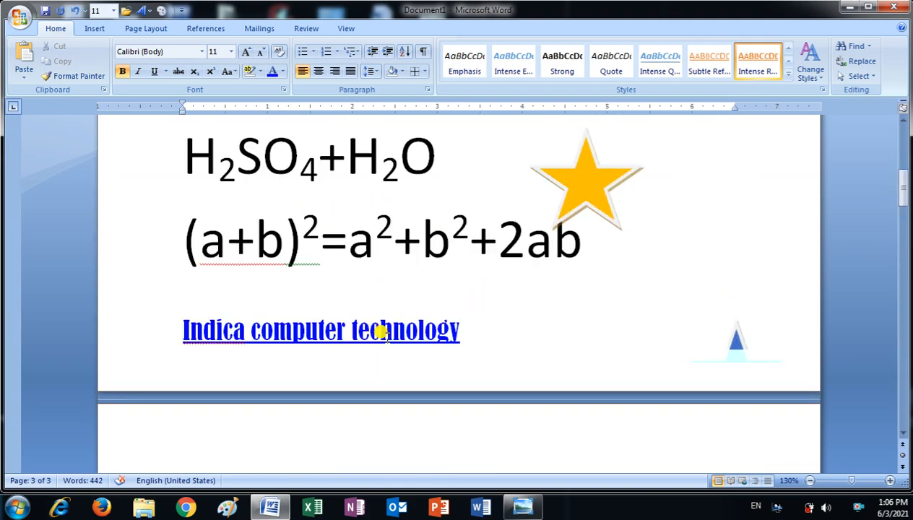
pyautogui.click(346, 225)
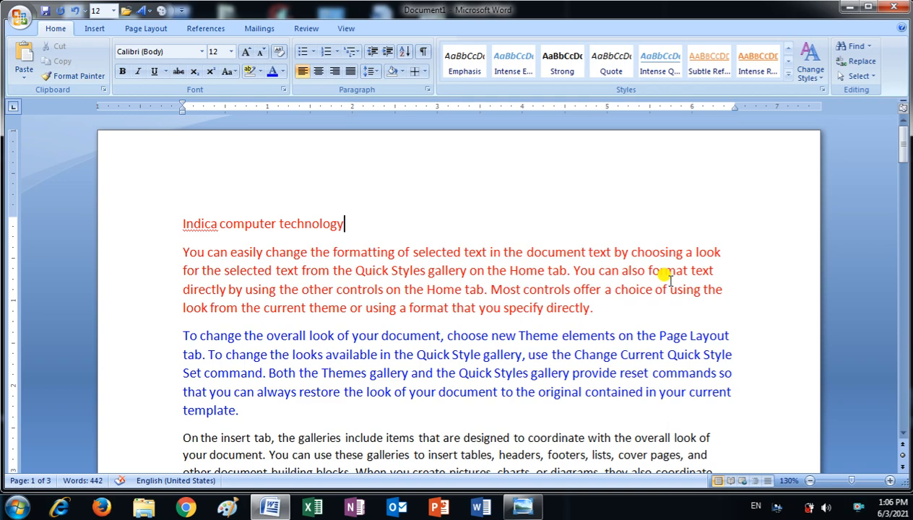
pyautogui.scroll(-15, 254, 221)
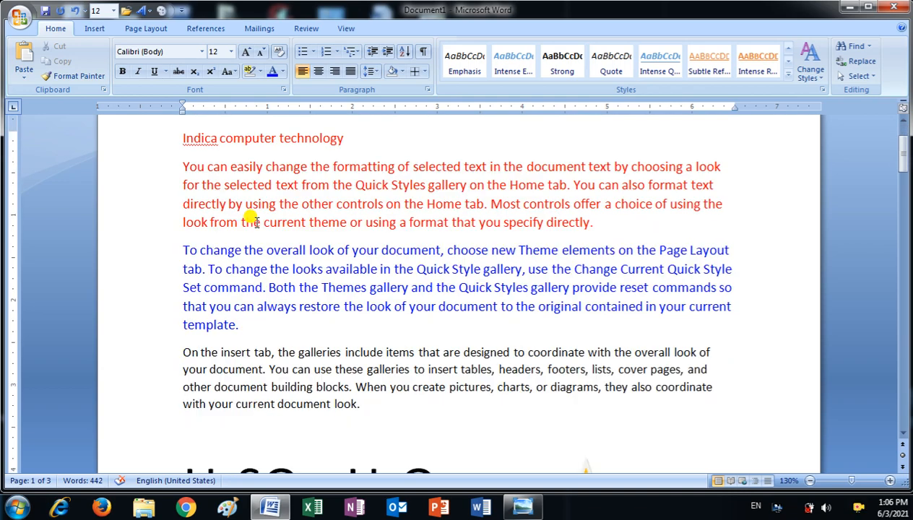
pyautogui.scroll(-7, 254, 220)
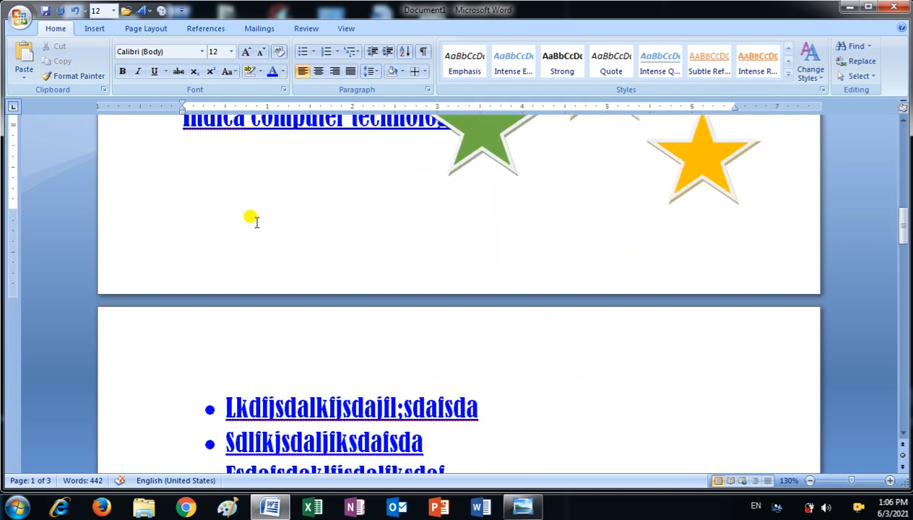
pyautogui.scroll(-4, 518, 312)
pyautogui.scroll(-3, 518, 312)
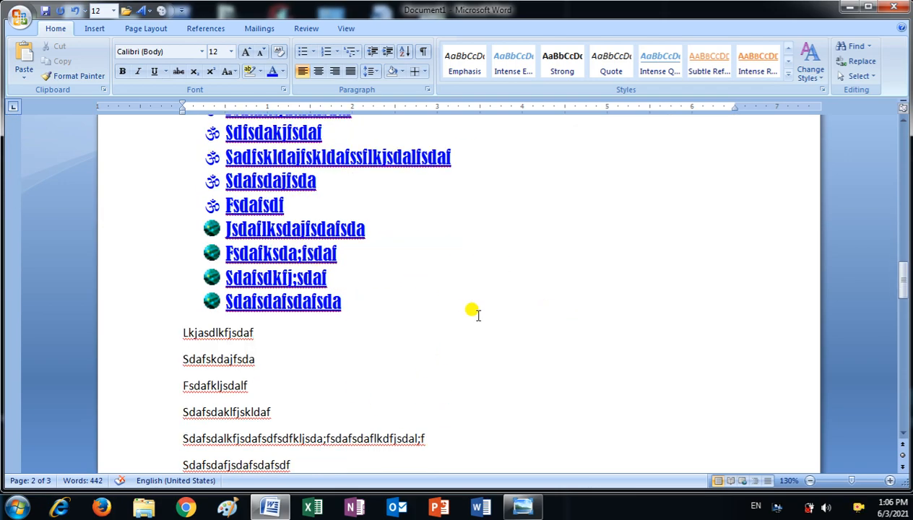
pyautogui.scroll(10, 471, 309)
pyautogui.scroll(15, 471, 310)
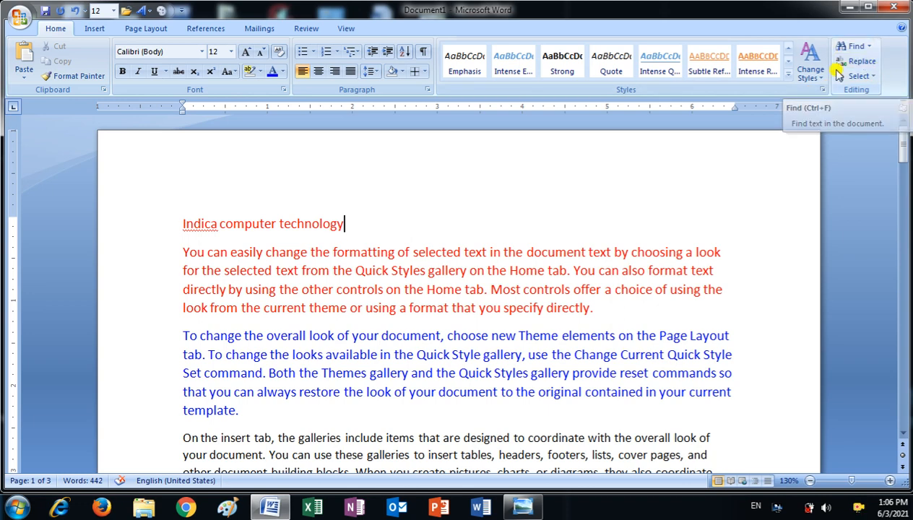
# Step: Find the word "hardware" in the document and close the search
pyautogui.click(853, 47)
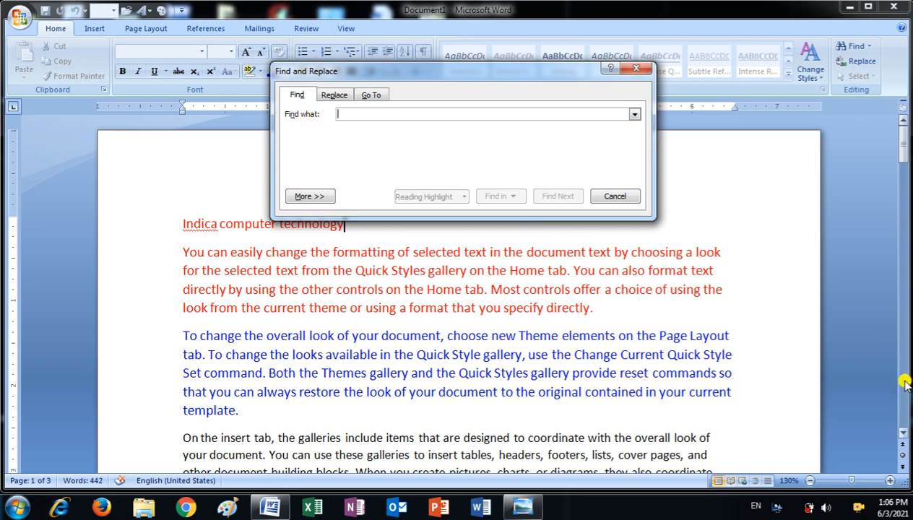
pyautogui.write('hardware')
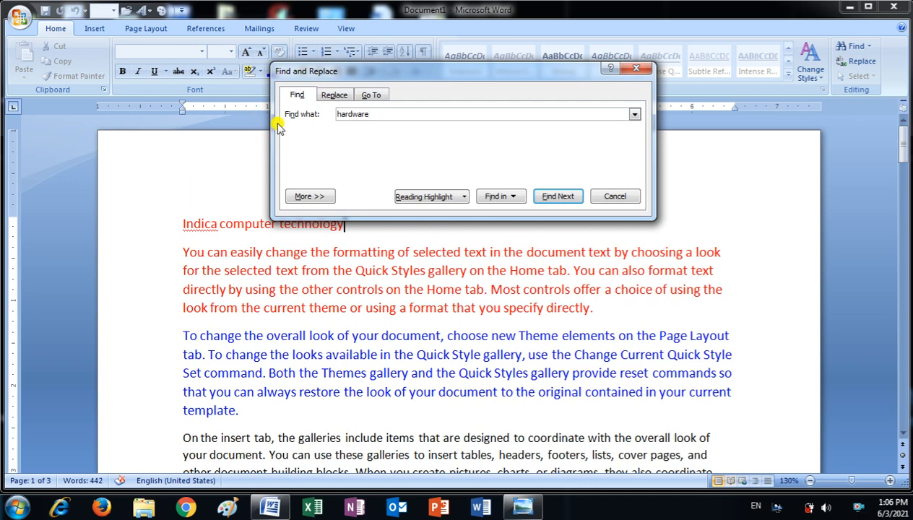
pyautogui.click(549, 196)
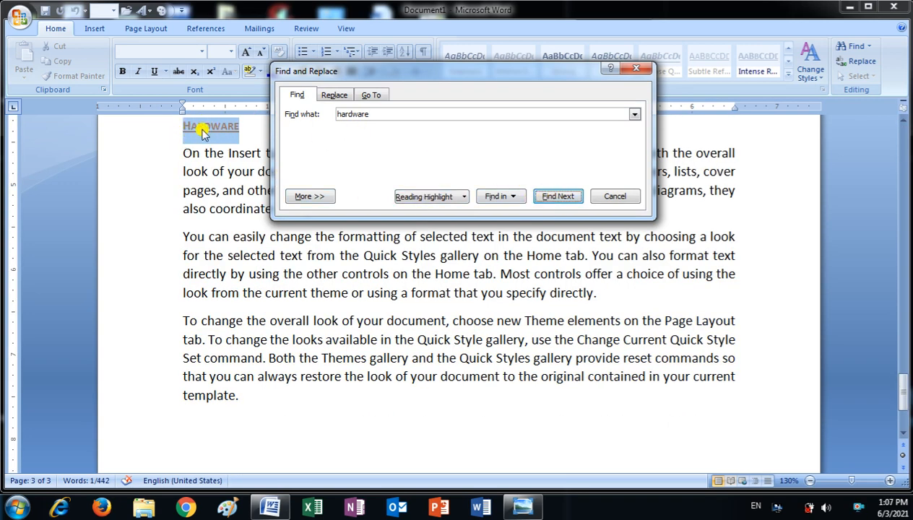
pyautogui.click(636, 70)
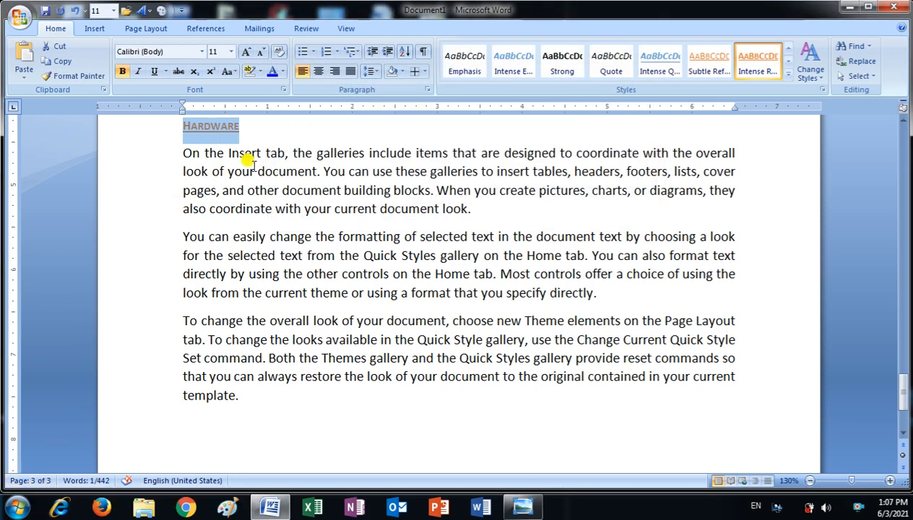
pyautogui.click(314, 236)
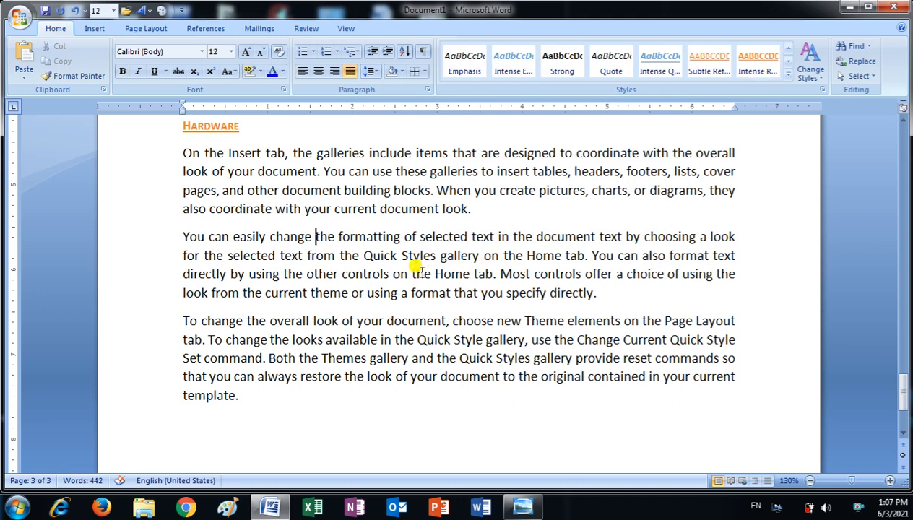
pyautogui.scroll(-1, 418, 267)
pyautogui.scroll(2, 415, 209)
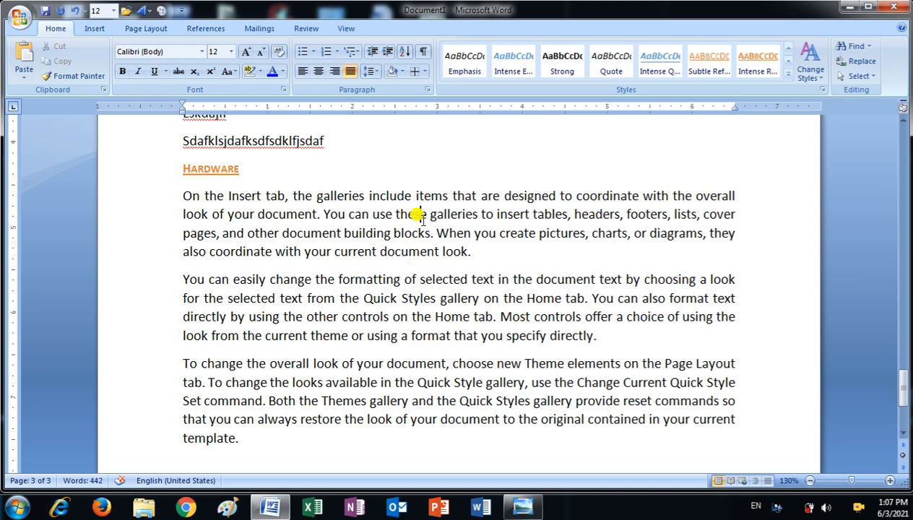
# Step: Find the word "indica" in the document and close the search
pyautogui.click(848, 45)
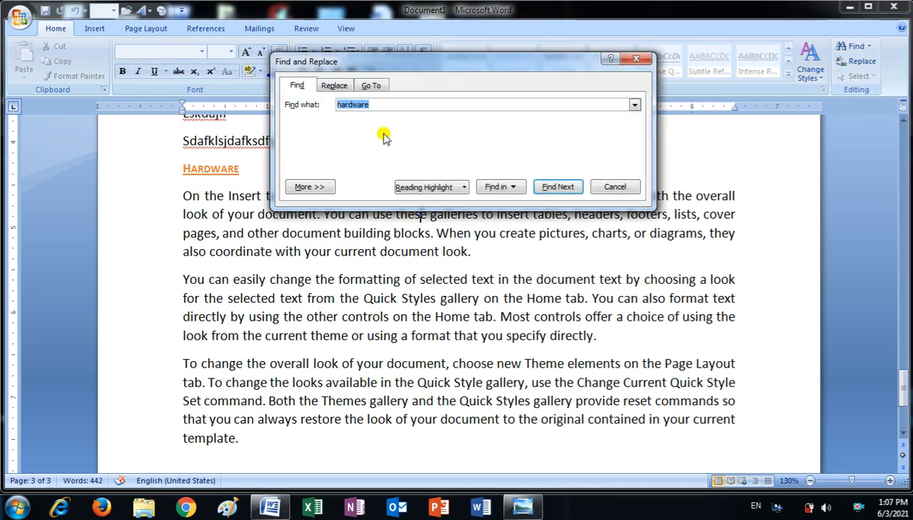
pyautogui.write('indica')
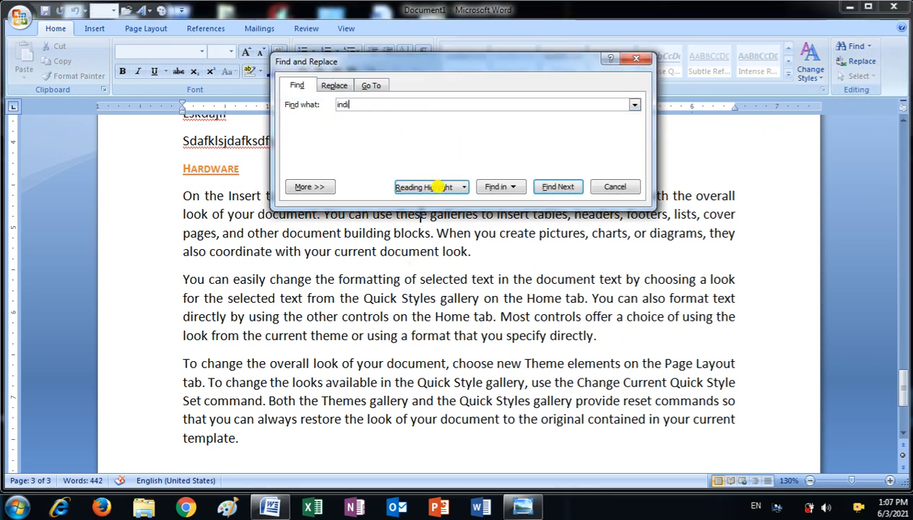
pyautogui.click(556, 186)
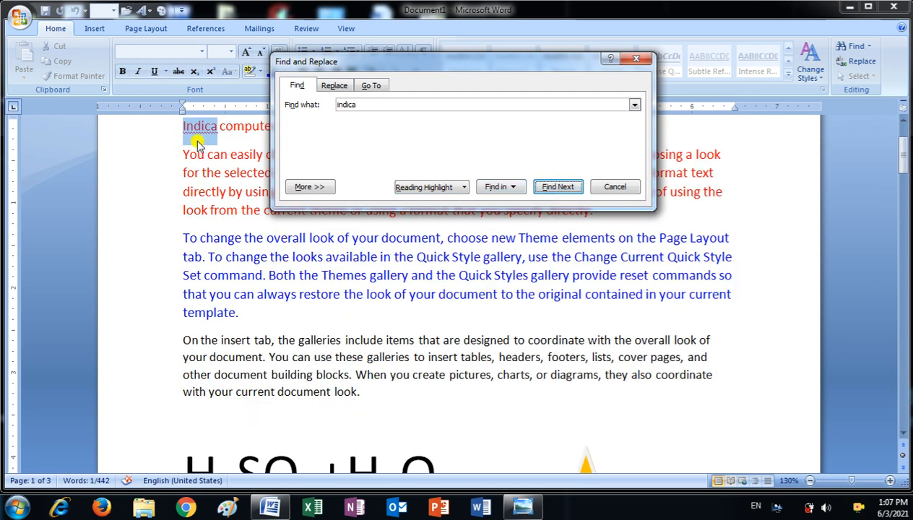
pyautogui.click(614, 186)
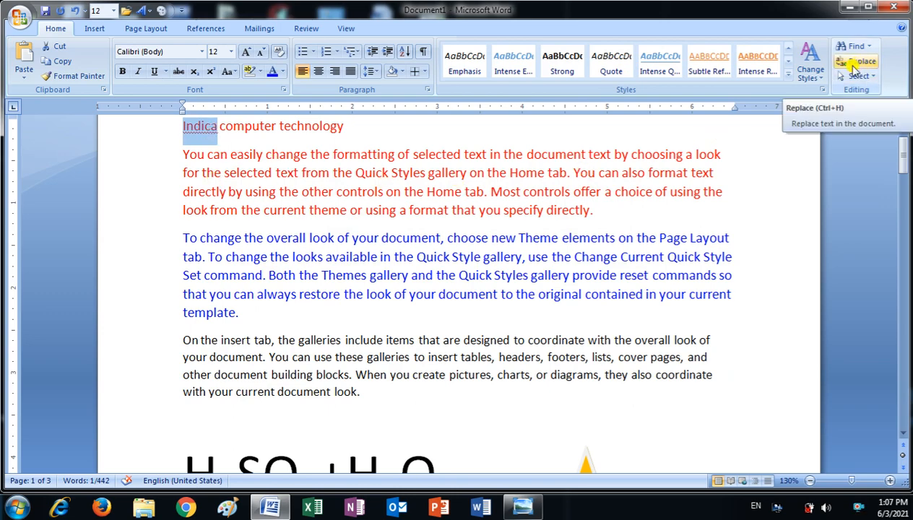
# Step: Copy the opening line "Indica computer technology" and paste it repeatedly until nine such lines start the first page
pyautogui.scroll(2, 198, 242)
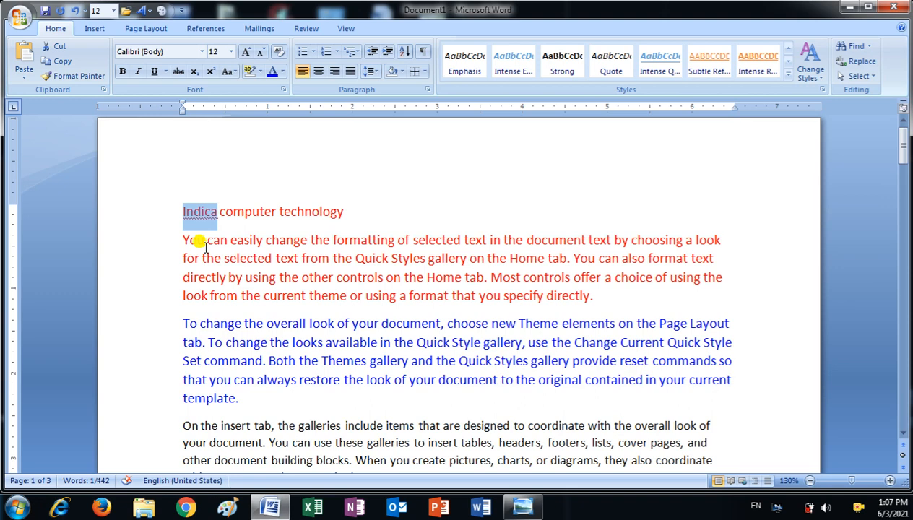
pyautogui.click(177, 207)
pyautogui.moveTo(189, 208); pyautogui.dragTo(350, 206)
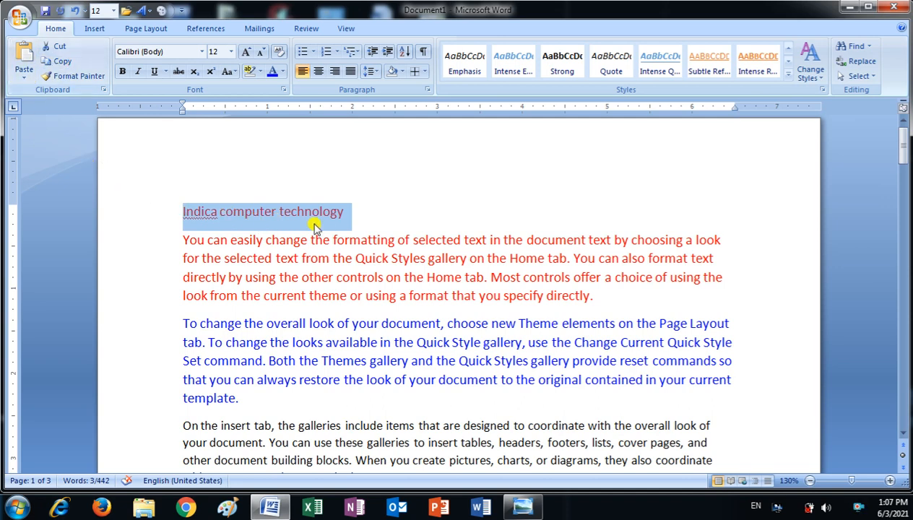
pyautogui.click(15, 53)
pyautogui.click(16, 52)
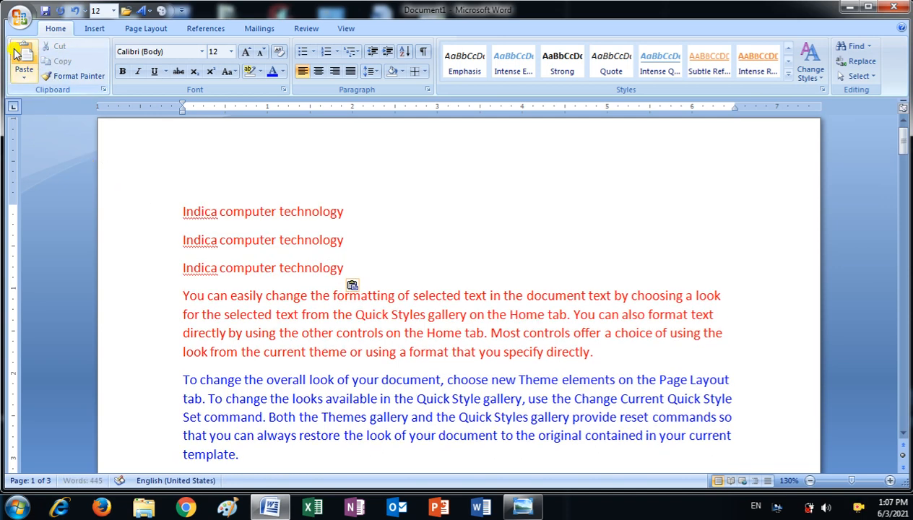
pyautogui.click(17, 52)
pyautogui.click(16, 53)
pyautogui.click(15, 52)
pyautogui.click(16, 53)
pyautogui.click(16, 52)
pyautogui.click(16, 53)
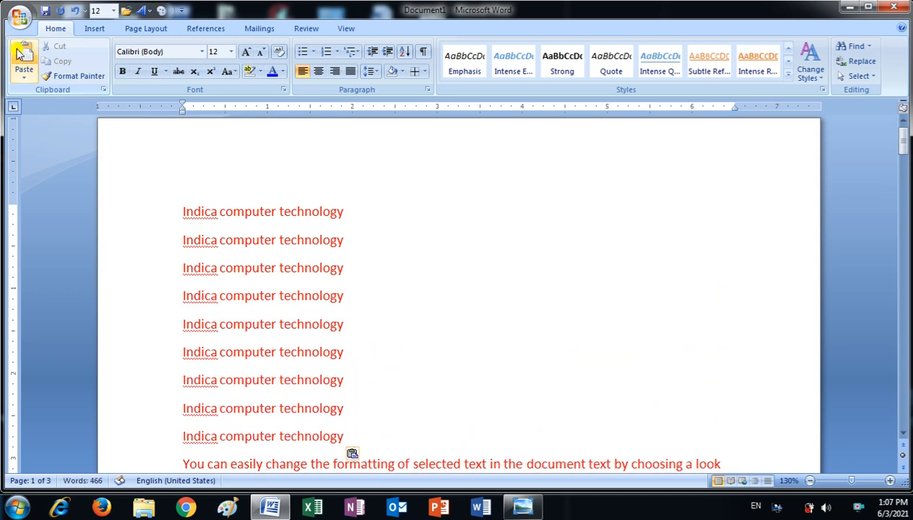
pyautogui.click(279, 298)
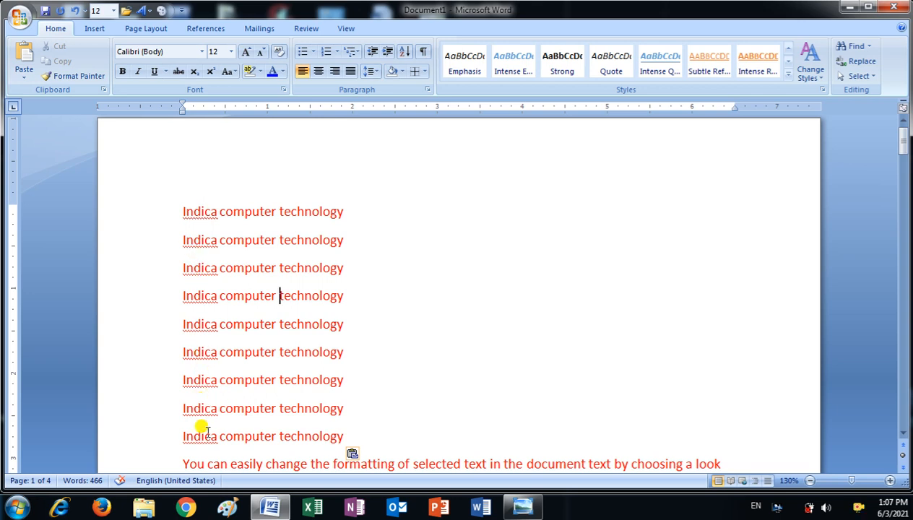
pyautogui.moveTo(180, 206); pyautogui.dragTo(372, 408)
pyautogui.click(380, 270)
pyautogui.moveTo(179, 205); pyautogui.dragTo(364, 262)
pyautogui.click(235, 241)
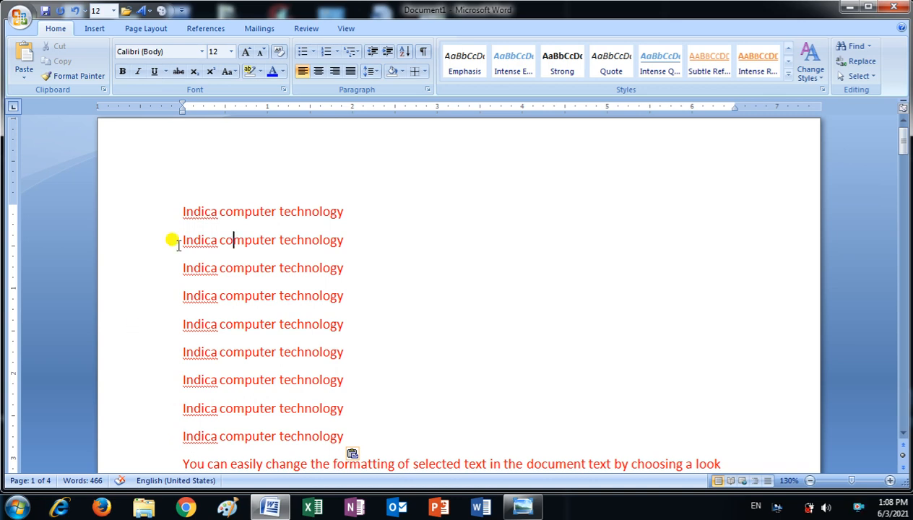
# Step: Replace every occurrence of "indica" in the document with "Meerut" and close Find and Replace
pyautogui.click(861, 62)
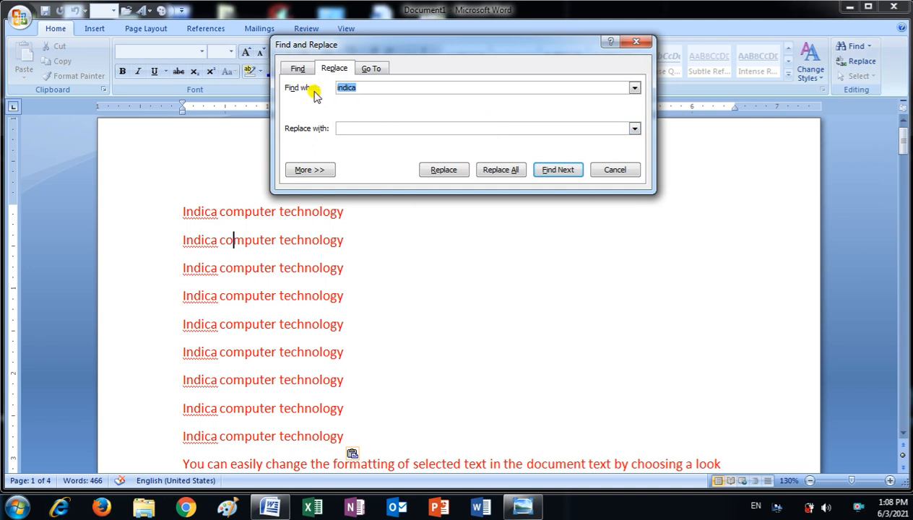
pyautogui.moveTo(362, 88); pyautogui.dragTo(340, 89)
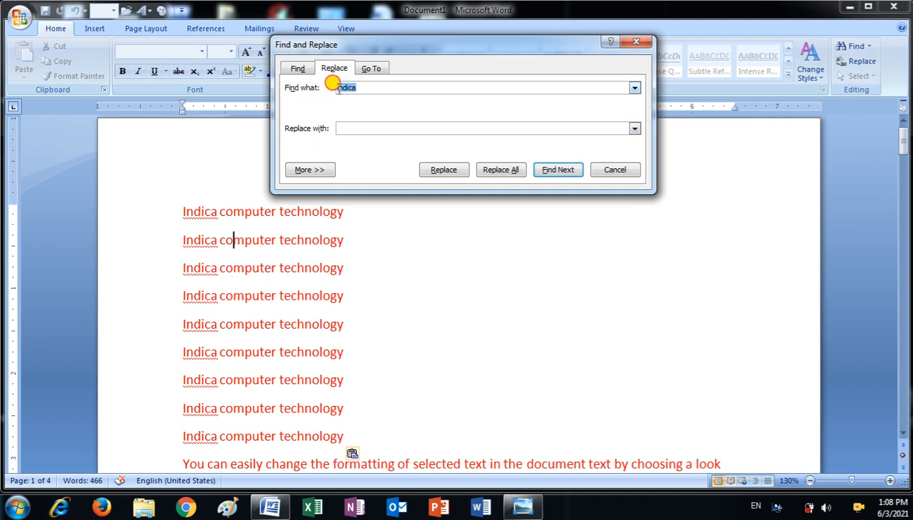
pyautogui.press('BackSpace')
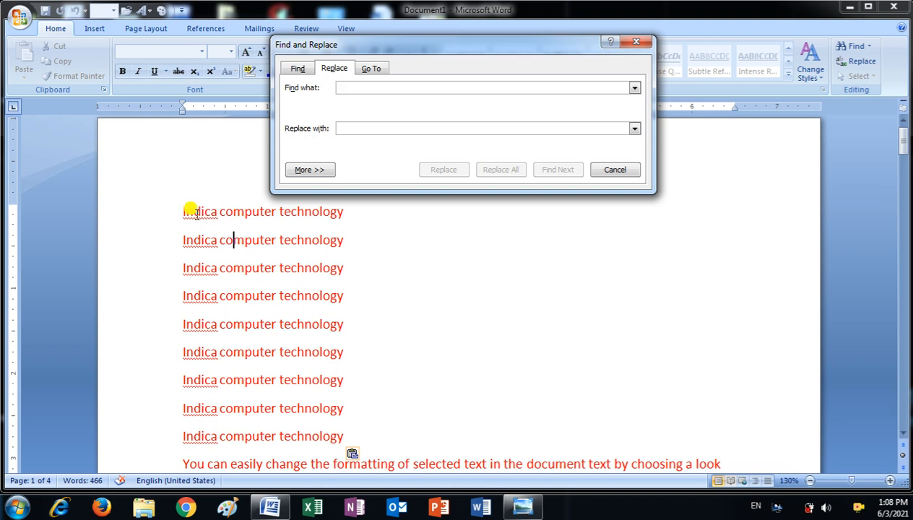
pyautogui.write('indica')
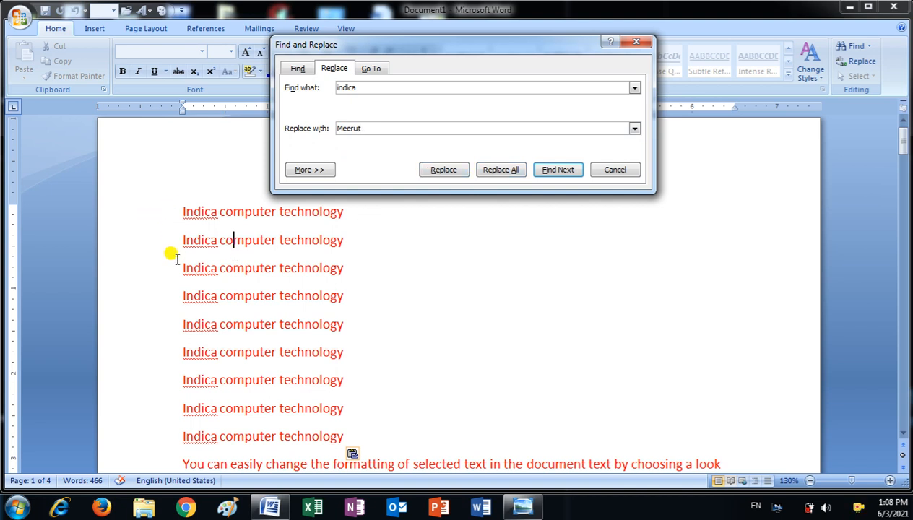
pyautogui.click(495, 170)
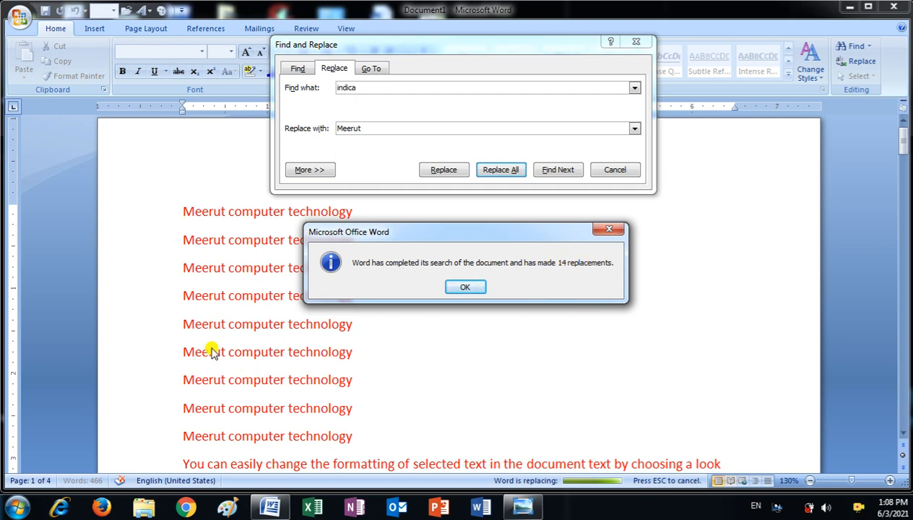
pyautogui.click(463, 286)
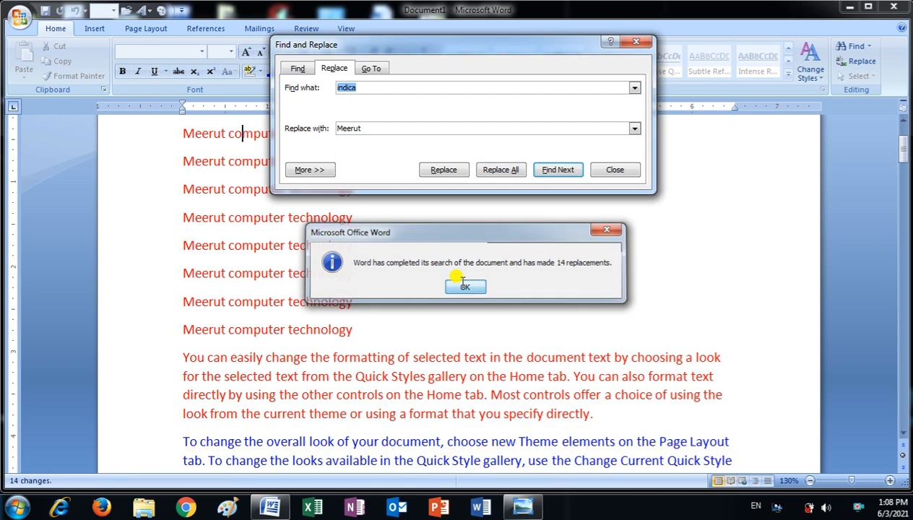
pyautogui.click(623, 42)
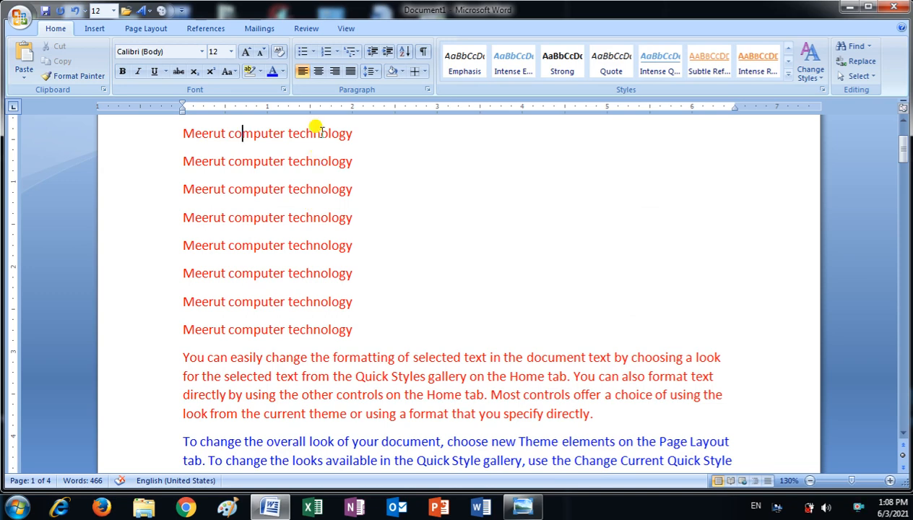
# Step: Replace every occurrence of "technology" in the document with "Institute" and close Find and Replace
pyautogui.click(863, 61)
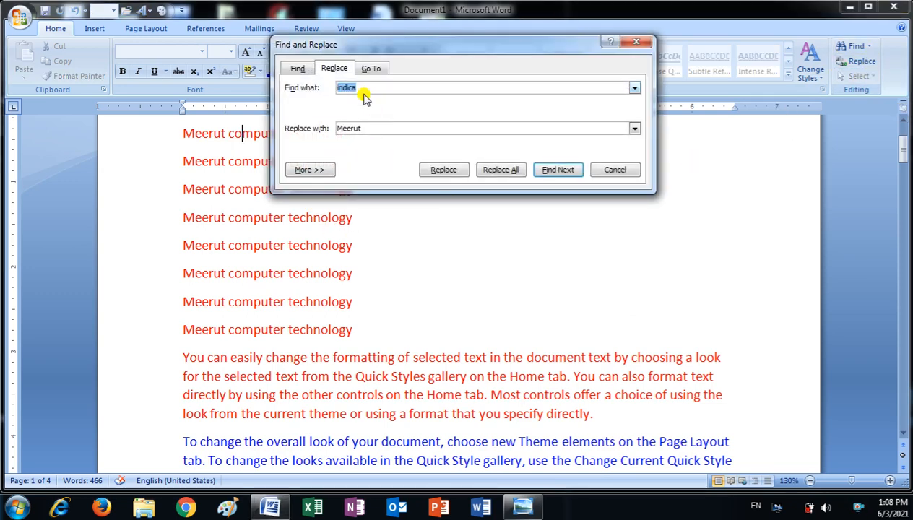
pyautogui.write('technology')
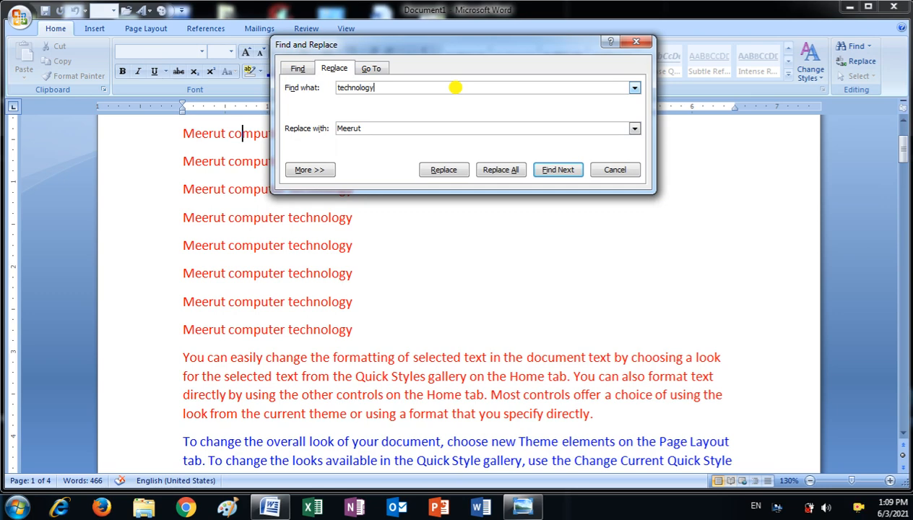
pyautogui.doubleClick(387, 128)
pyautogui.click(504, 171)
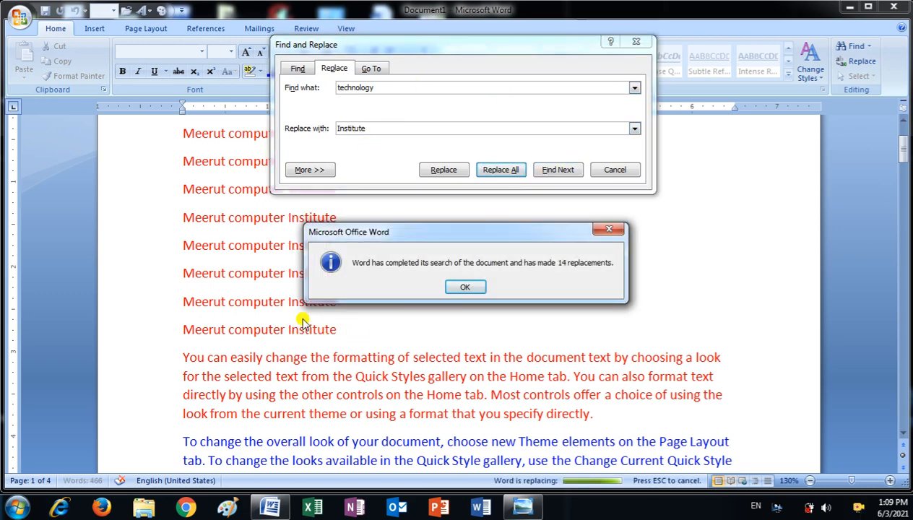
pyautogui.click(464, 287)
pyautogui.click(610, 171)
pyautogui.click(499, 265)
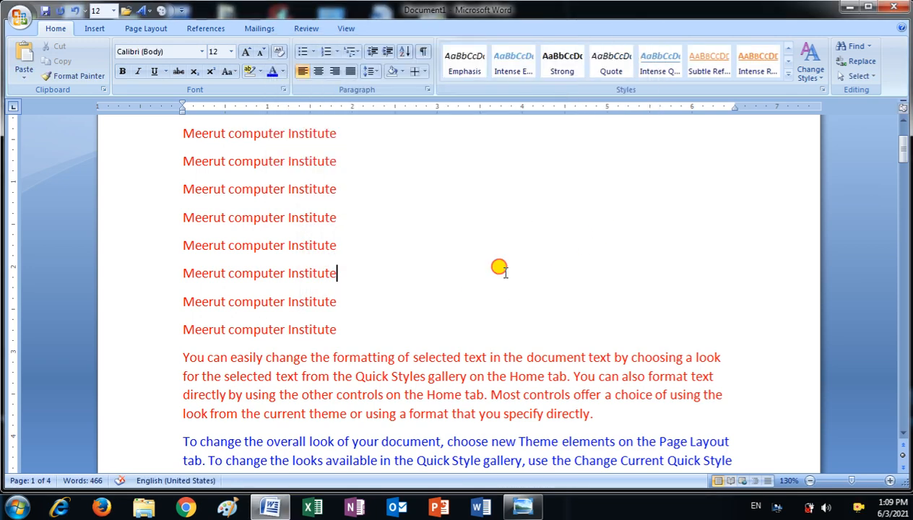
# Step: Select all of the document's contents with Select All and delete them
pyautogui.scroll(1, 261, 321)
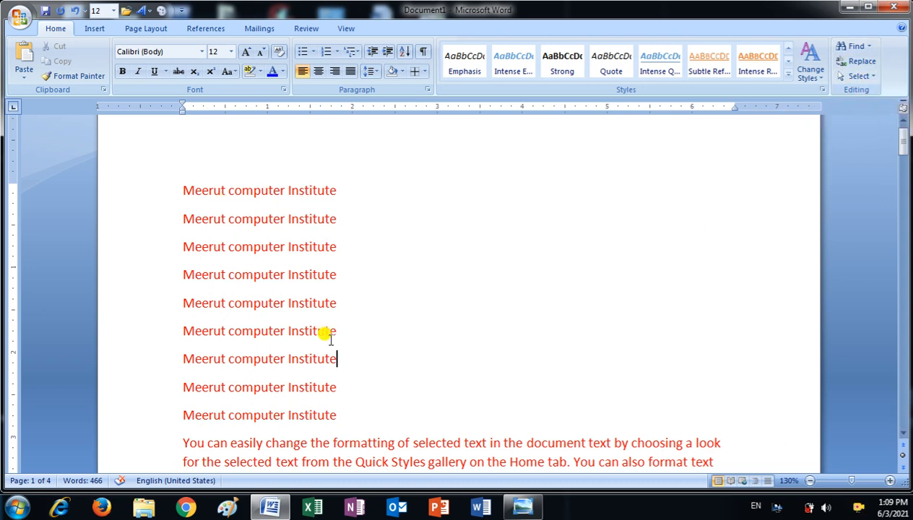
pyautogui.hotkey('ctrl', 'a')
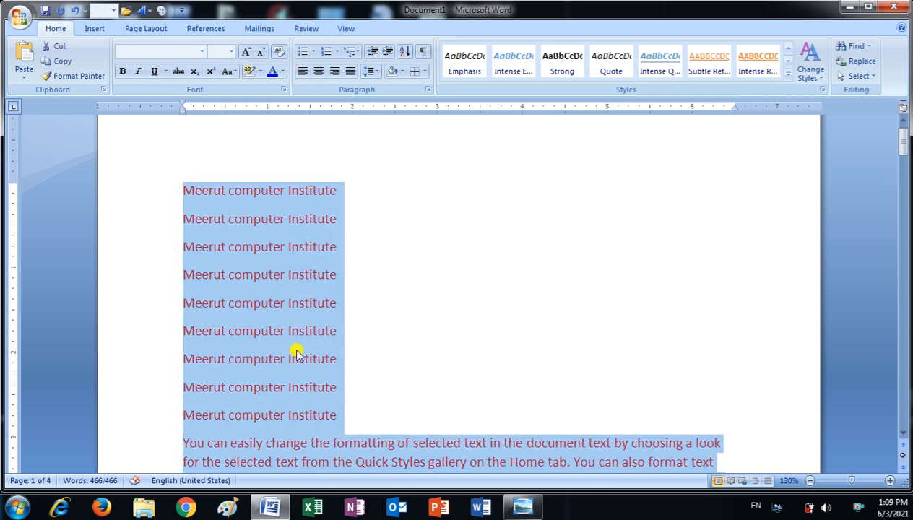
pyautogui.click(416, 326)
pyautogui.click(854, 76)
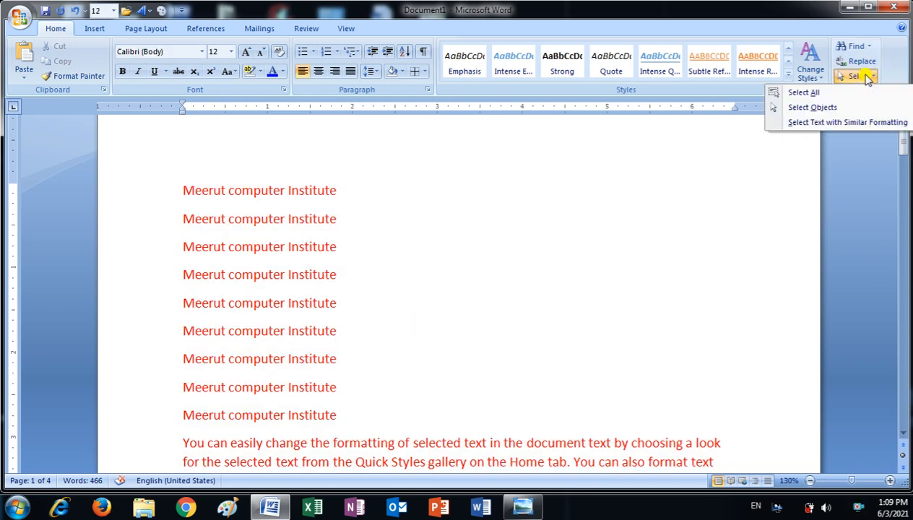
pyautogui.click(811, 92)
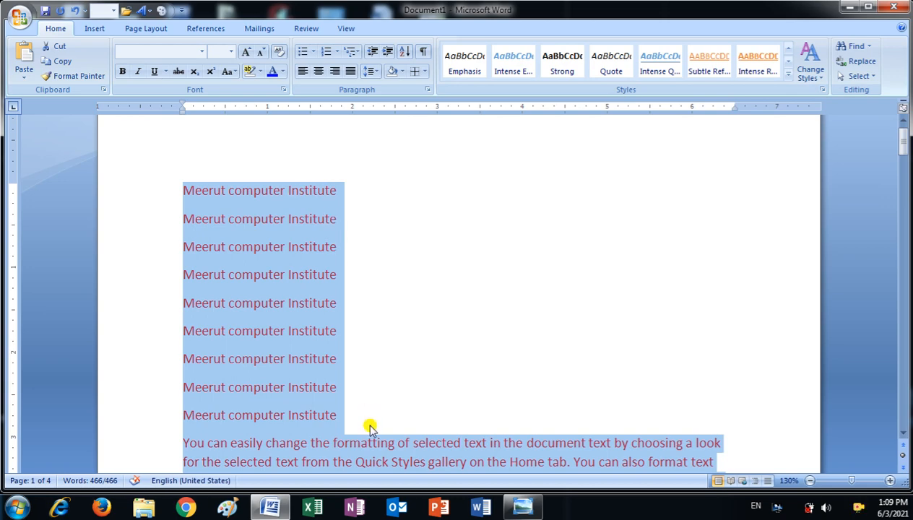
pyautogui.press('Delete')
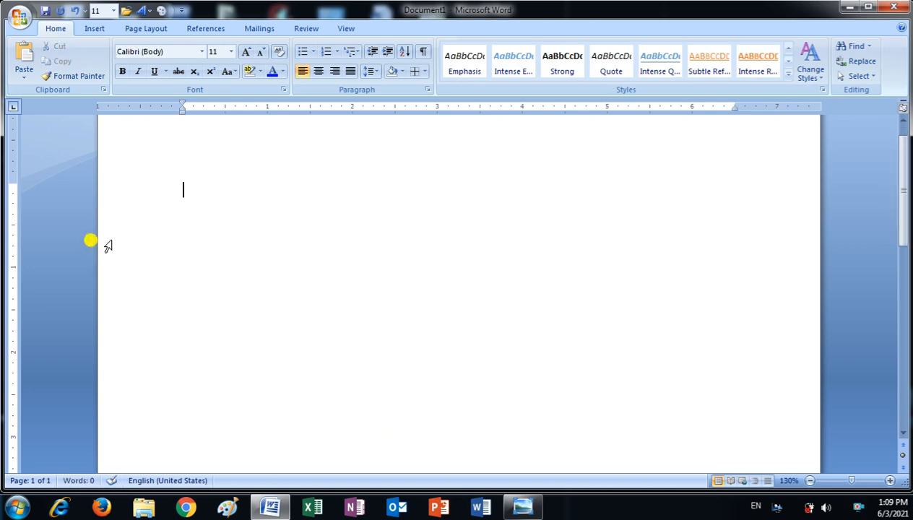
pyautogui.scroll(-5, 399, 223)
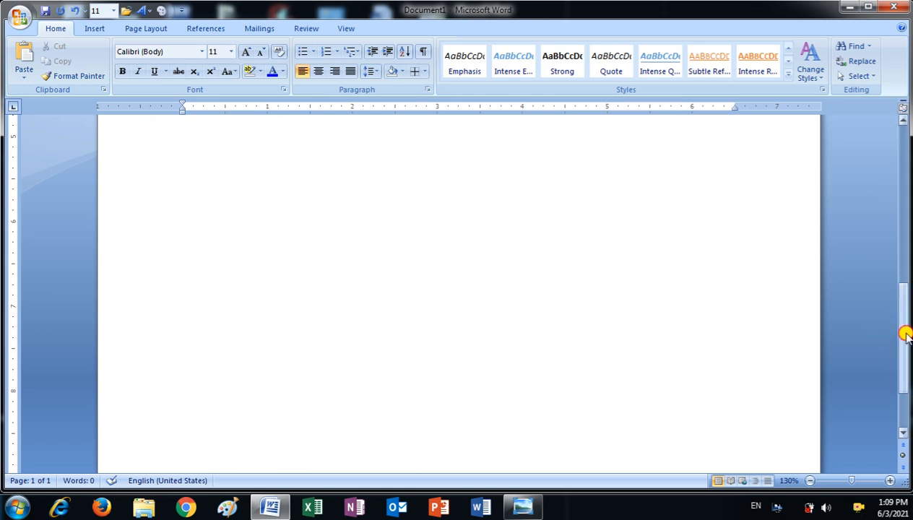
pyautogui.moveTo(905, 335); pyautogui.dragTo(903, 195)
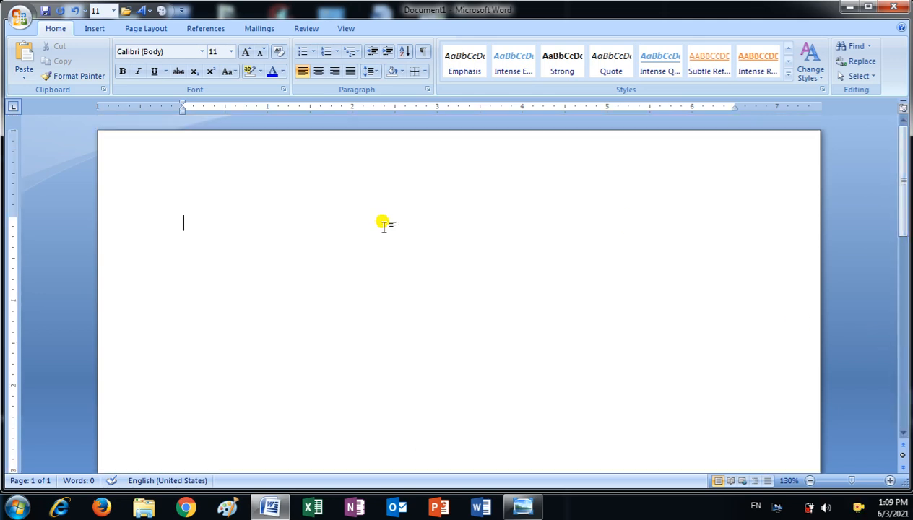
# Step: Undo the deletion of the document's contents, look through the pages and clear the selection
pyautogui.hotkey('ctrl', 'z')
pyautogui.scroll(-8, 408, 340)
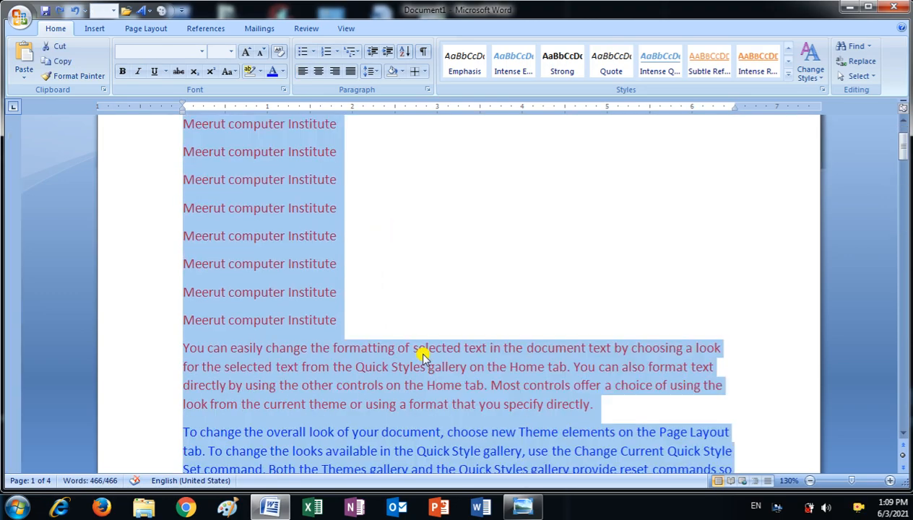
pyautogui.scroll(-6, 423, 358)
pyautogui.scroll(10, 422, 357)
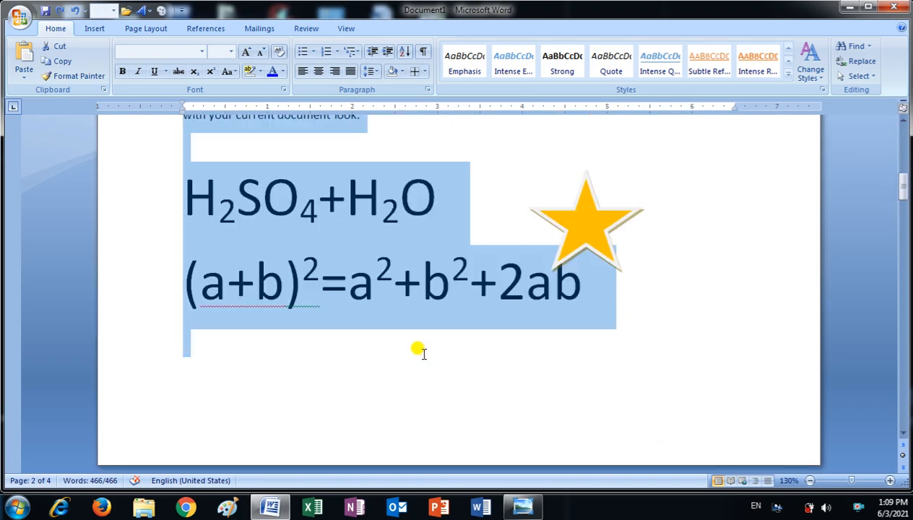
pyautogui.scroll(5, 422, 358)
pyautogui.click(479, 251)
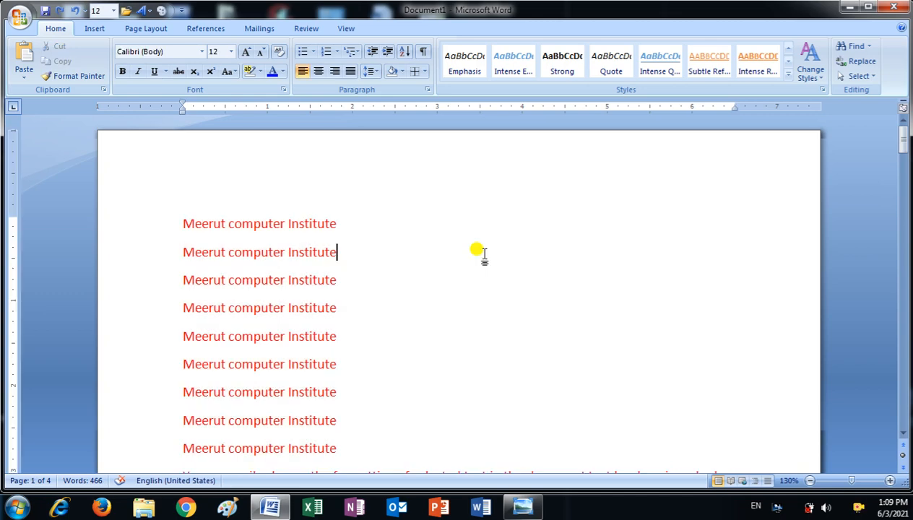